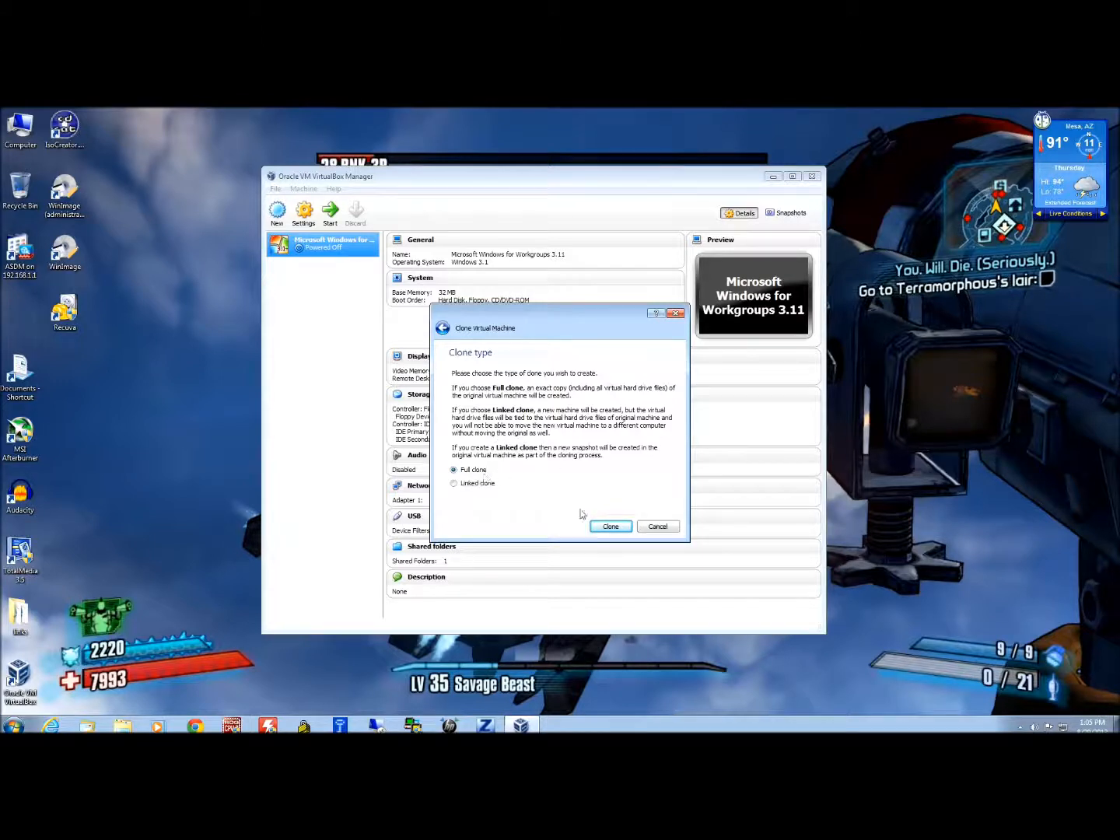
# Create a full clone of the Microsoft Windows for Workgroups 3.11 virtual machine and set the clone's name to DOS VM.
pyautogui.click(611, 527)
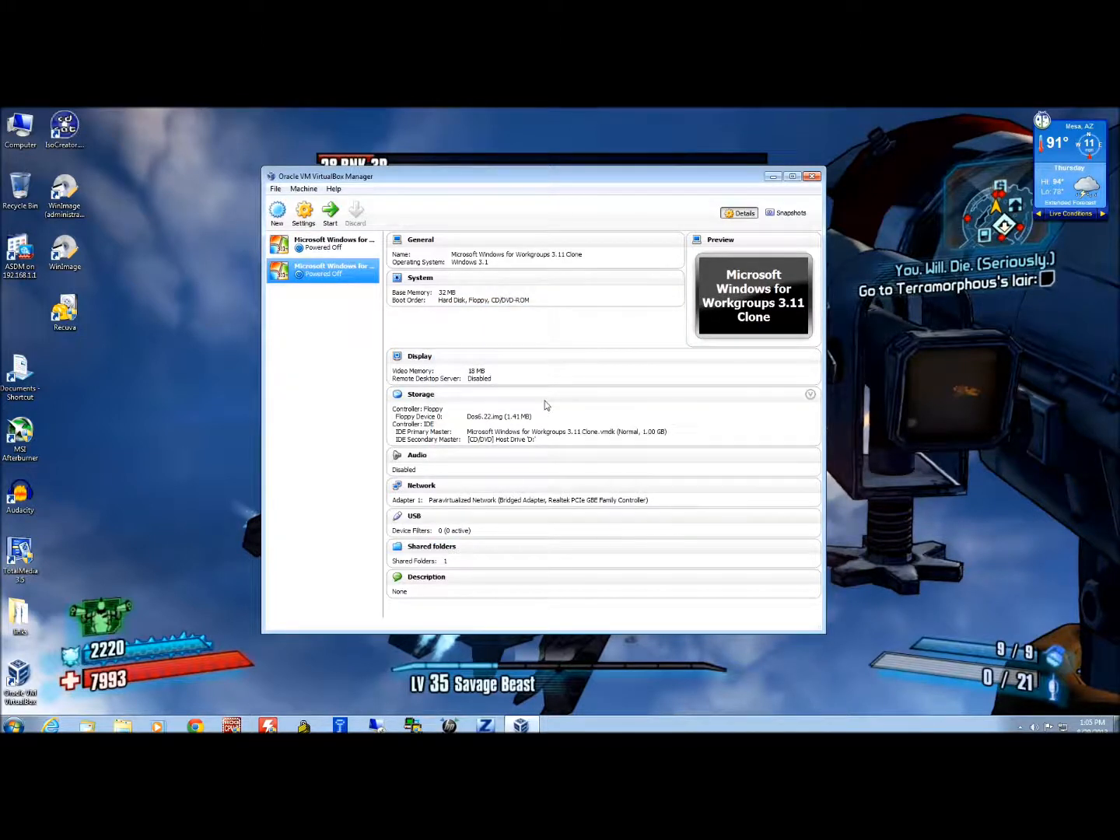
pyautogui.rightClick(335, 276)
pyautogui.click(358, 286)
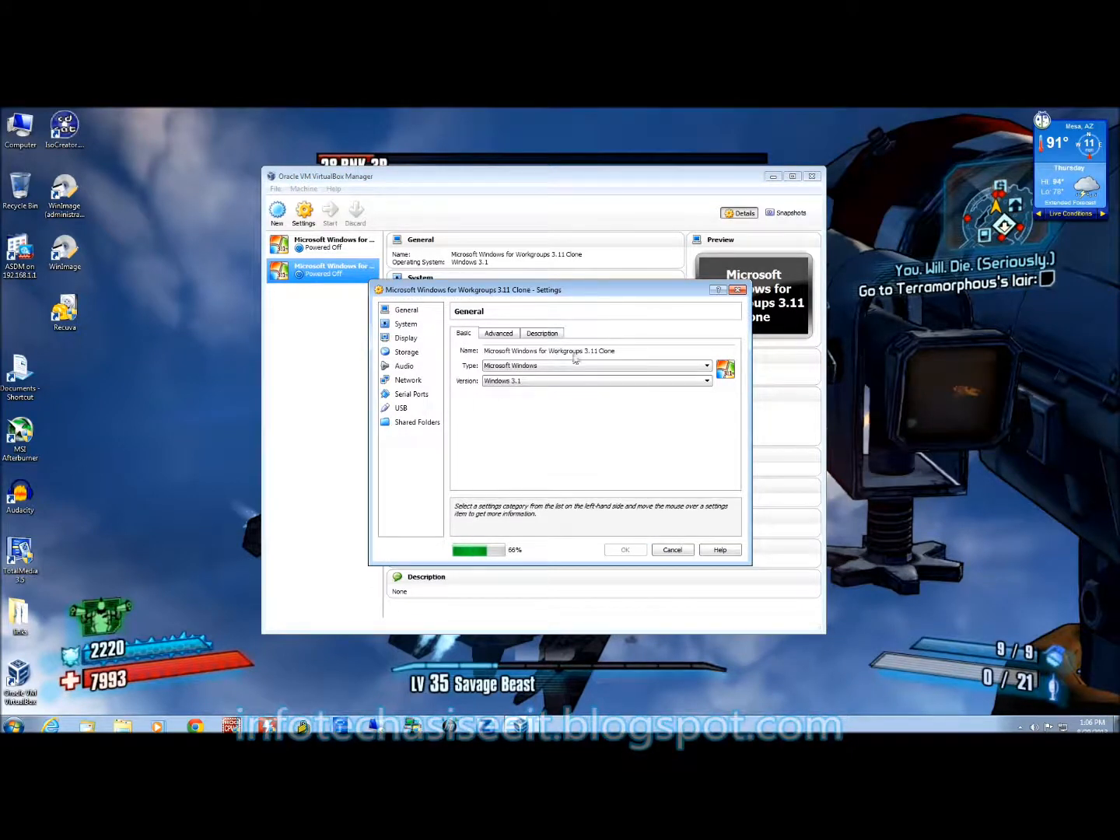
pyautogui.tripleClick(567, 352)
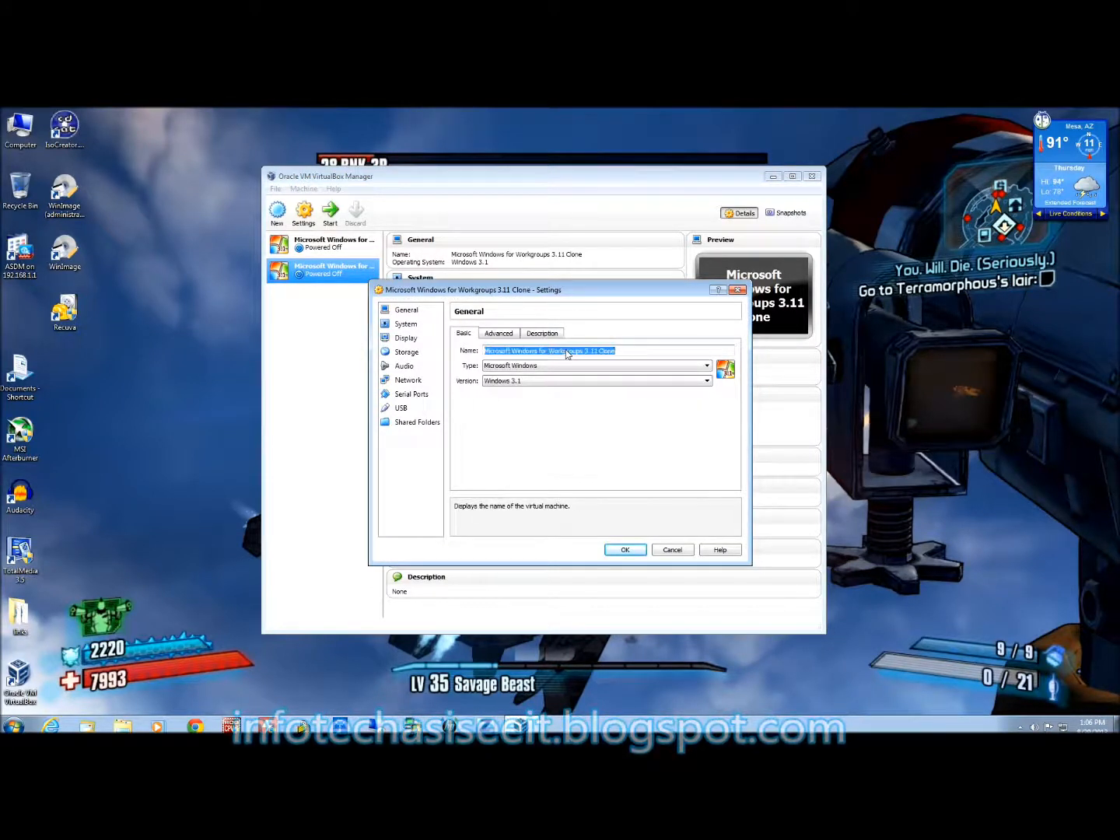
pyautogui.write('DOS VM')
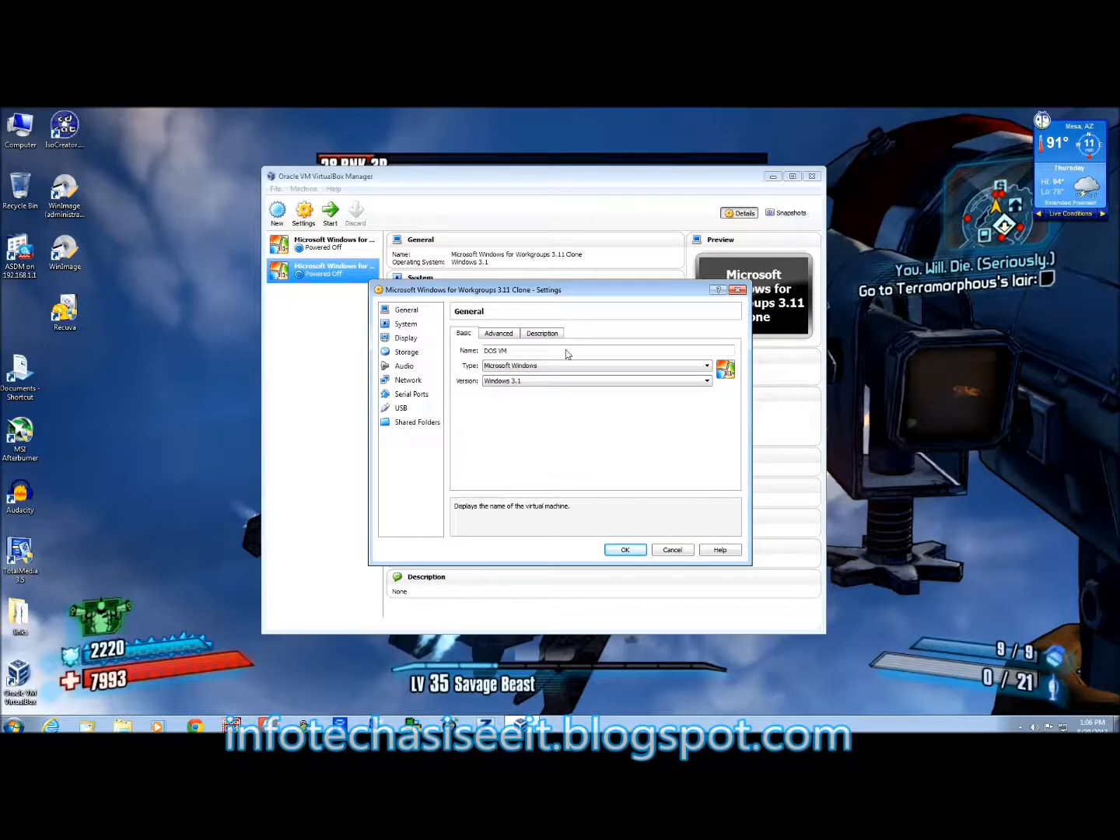
pyautogui.click(707, 366)
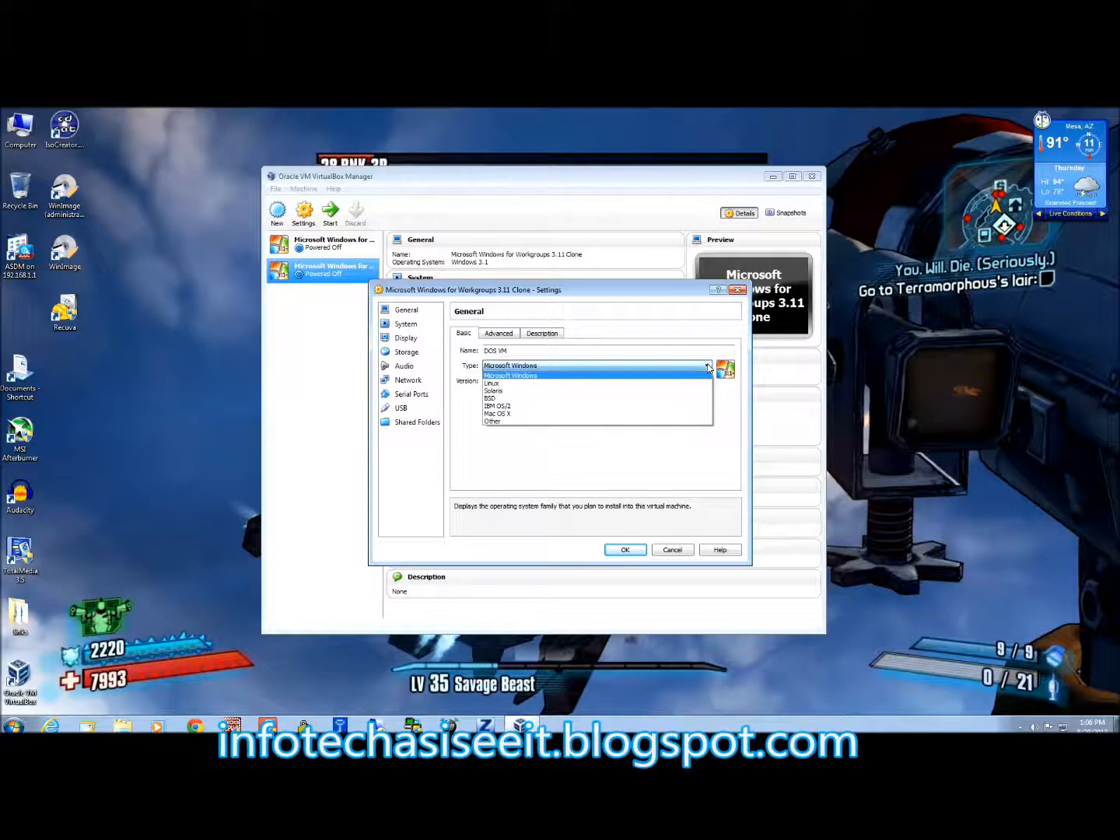
pyautogui.click(707, 366)
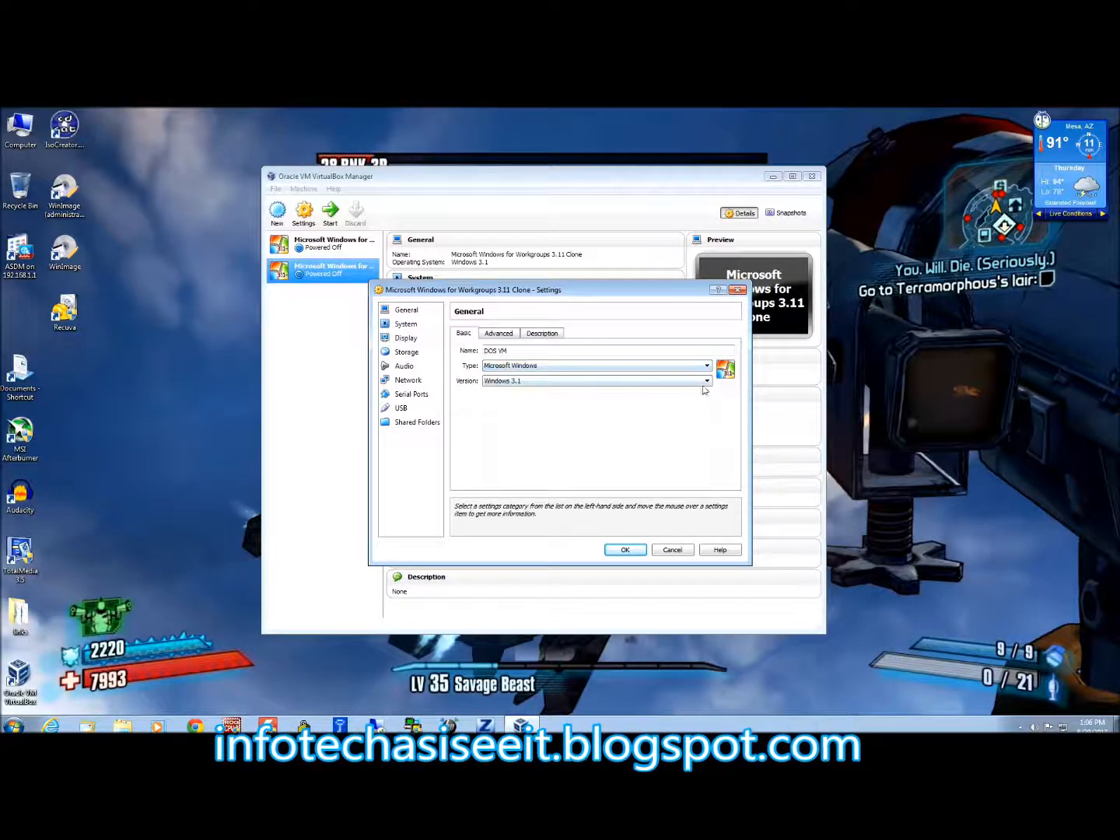
pyautogui.click(707, 382)
pyautogui.click(706, 382)
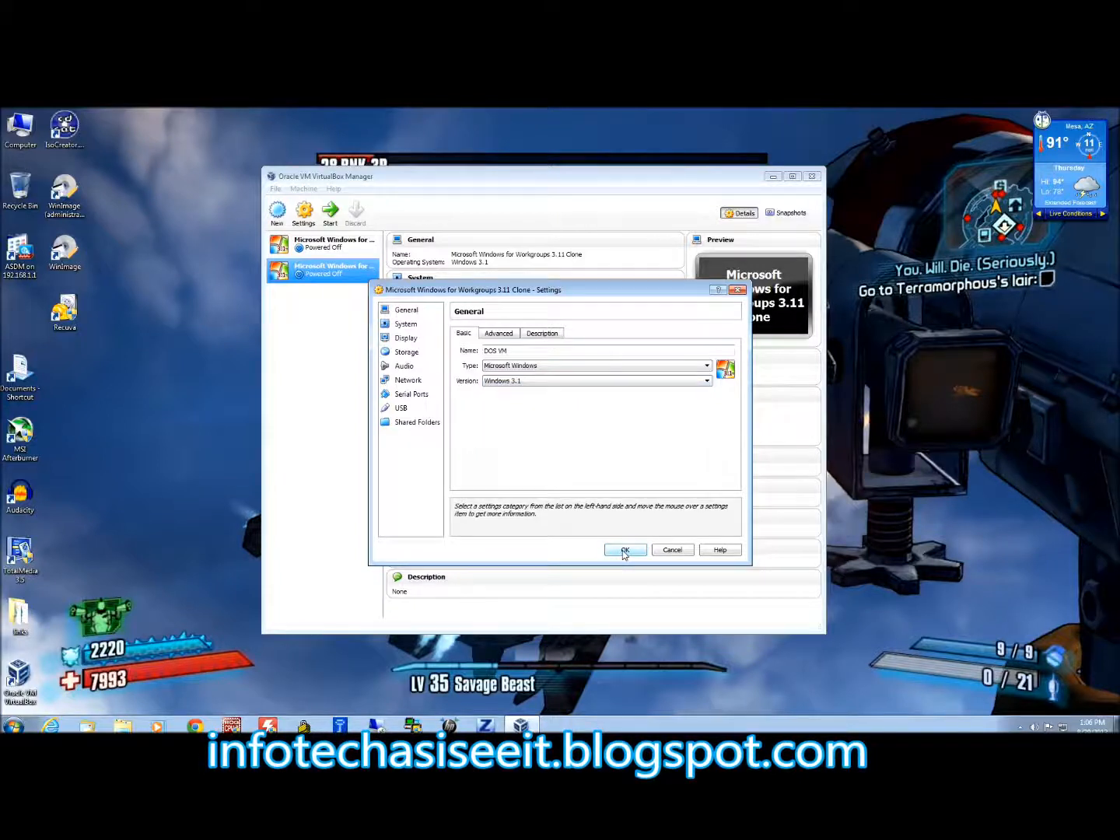
# Enable audio for the cloned virtual machine and save its settings.
pyautogui.click(402, 367)
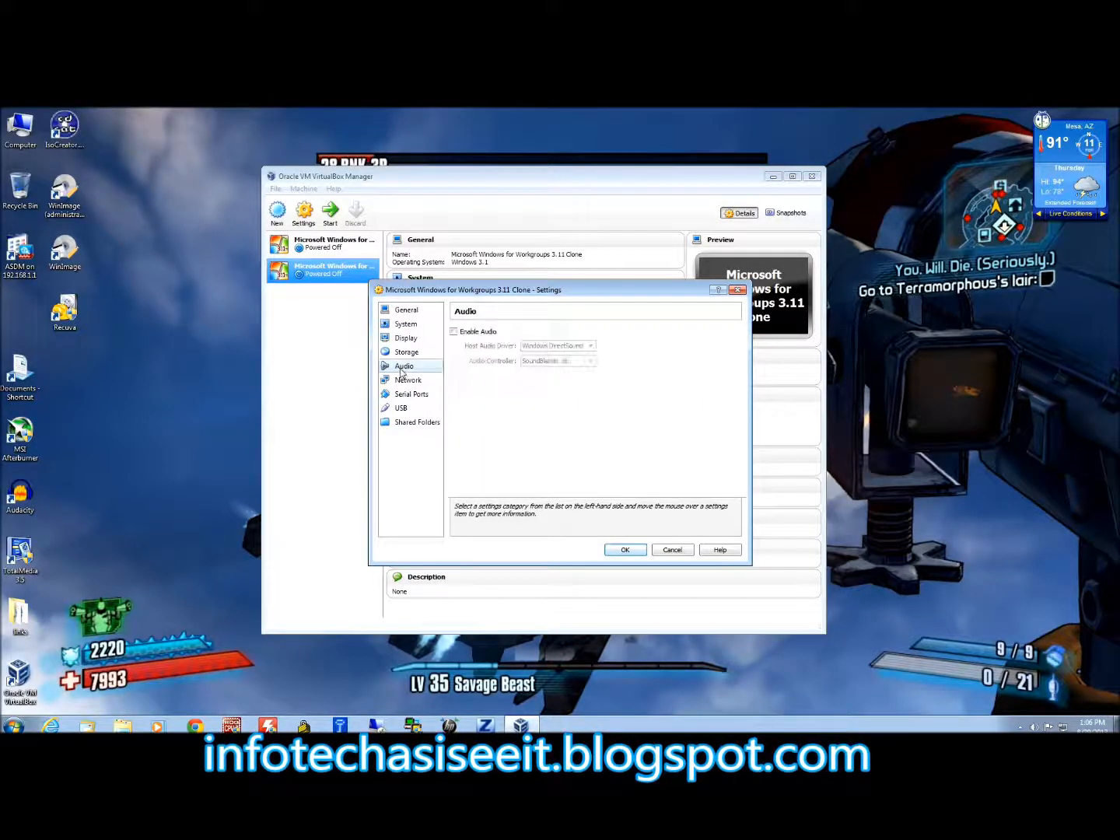
pyautogui.click(454, 332)
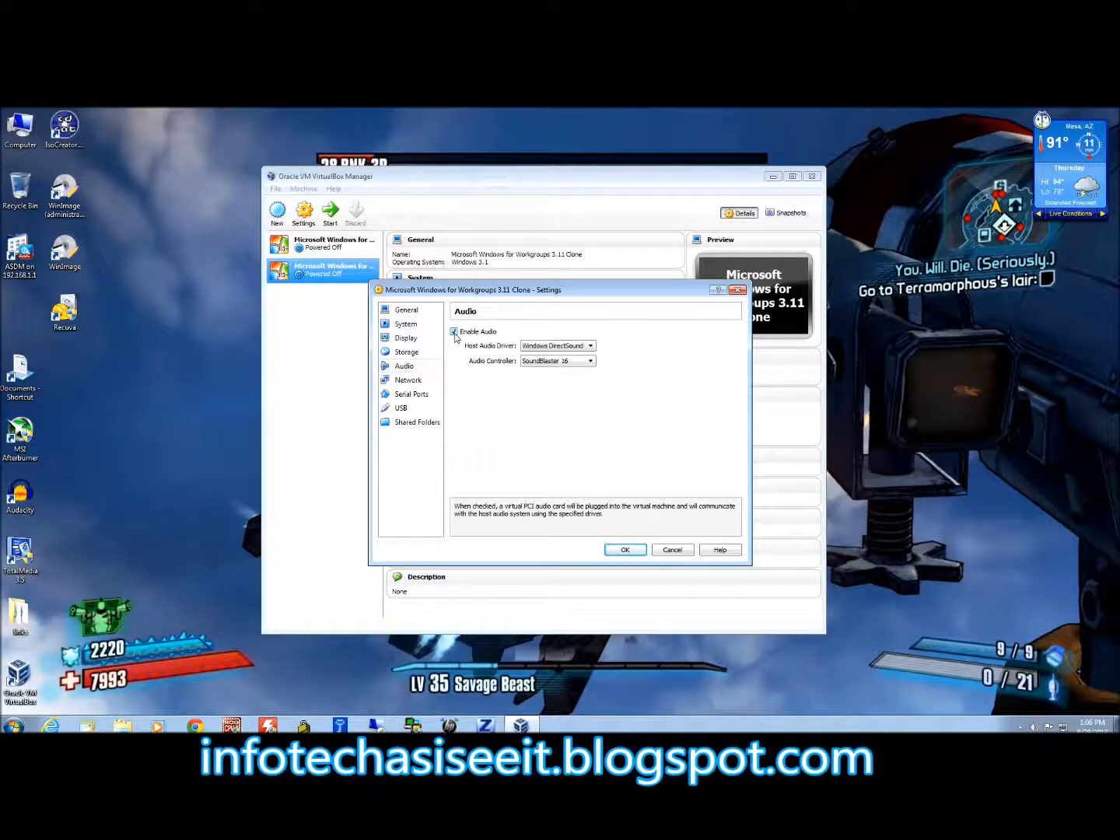
pyautogui.click(625, 550)
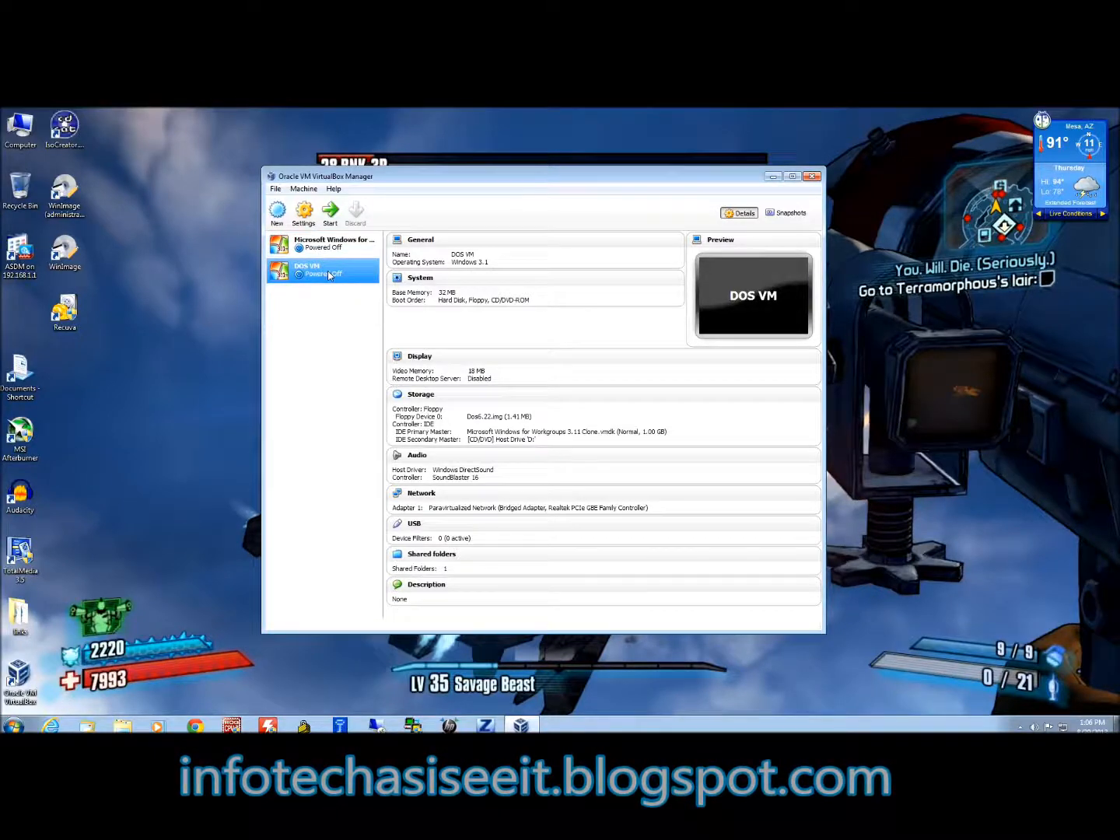
# Check the general settings of the DOS VM and of the original Windows for Workgroups 3.11 machine without changing them.
pyautogui.click(302, 214)
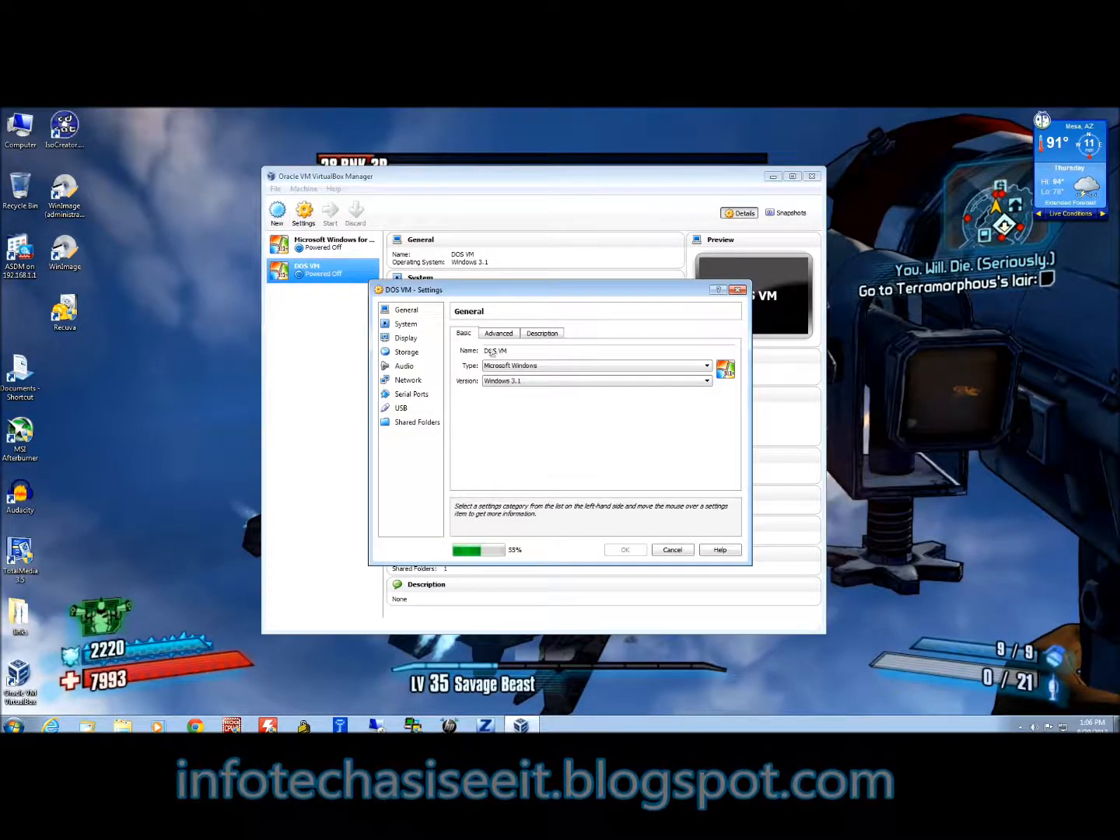
pyautogui.click(673, 549)
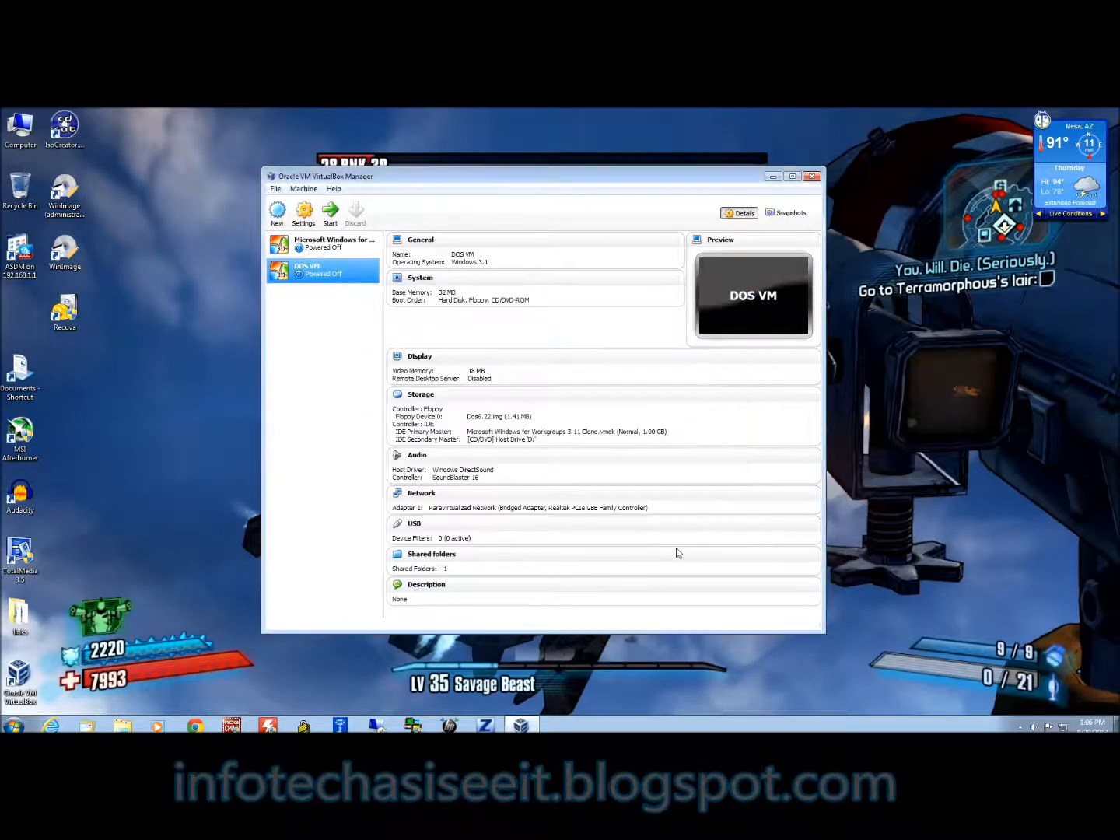
pyautogui.click(321, 248)
pyautogui.click(302, 213)
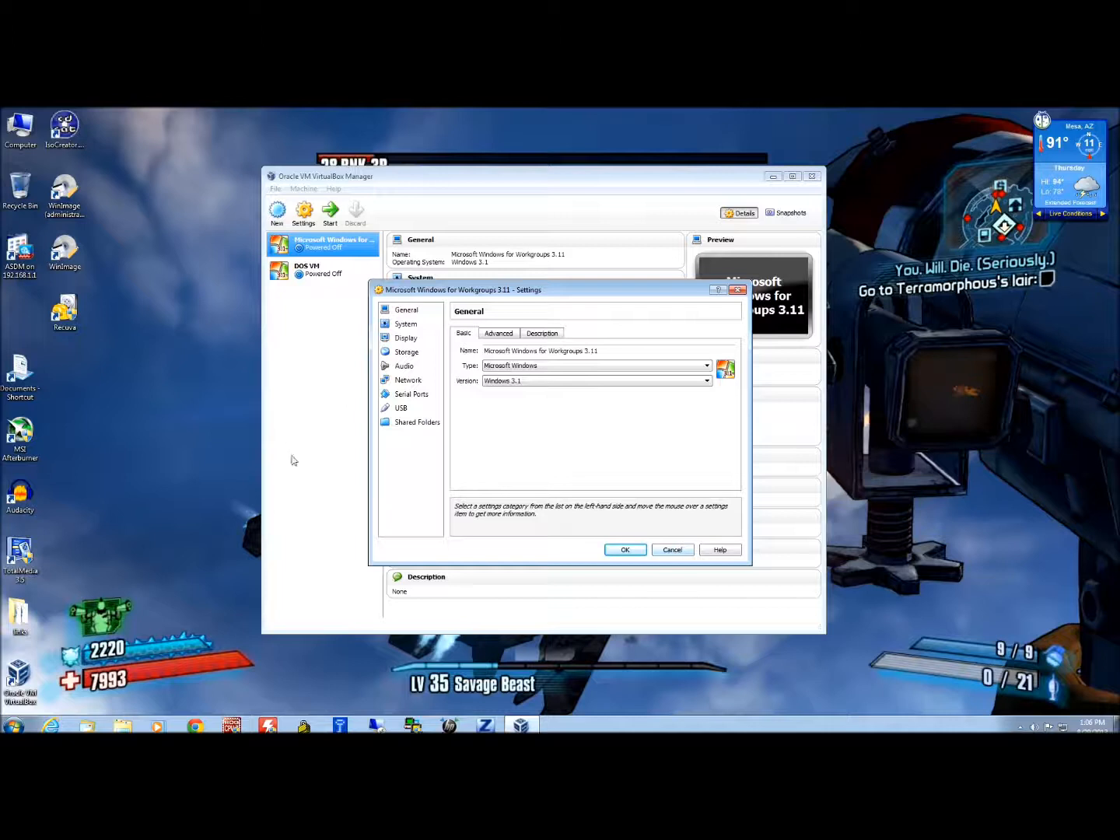
pyautogui.click(678, 552)
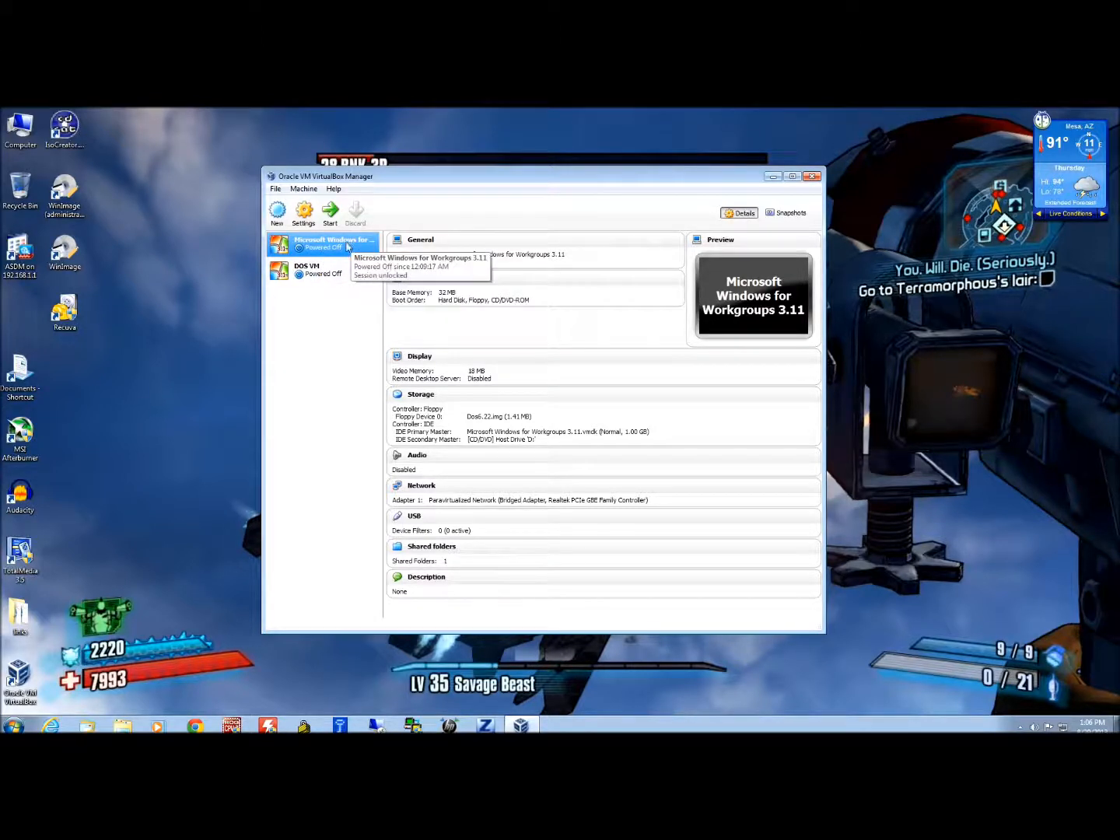
# Start the Microsoft Windows for Workgroups 3.11 virtual machine and accept the current date and time in MS-DOS.
pyautogui.click(328, 213)
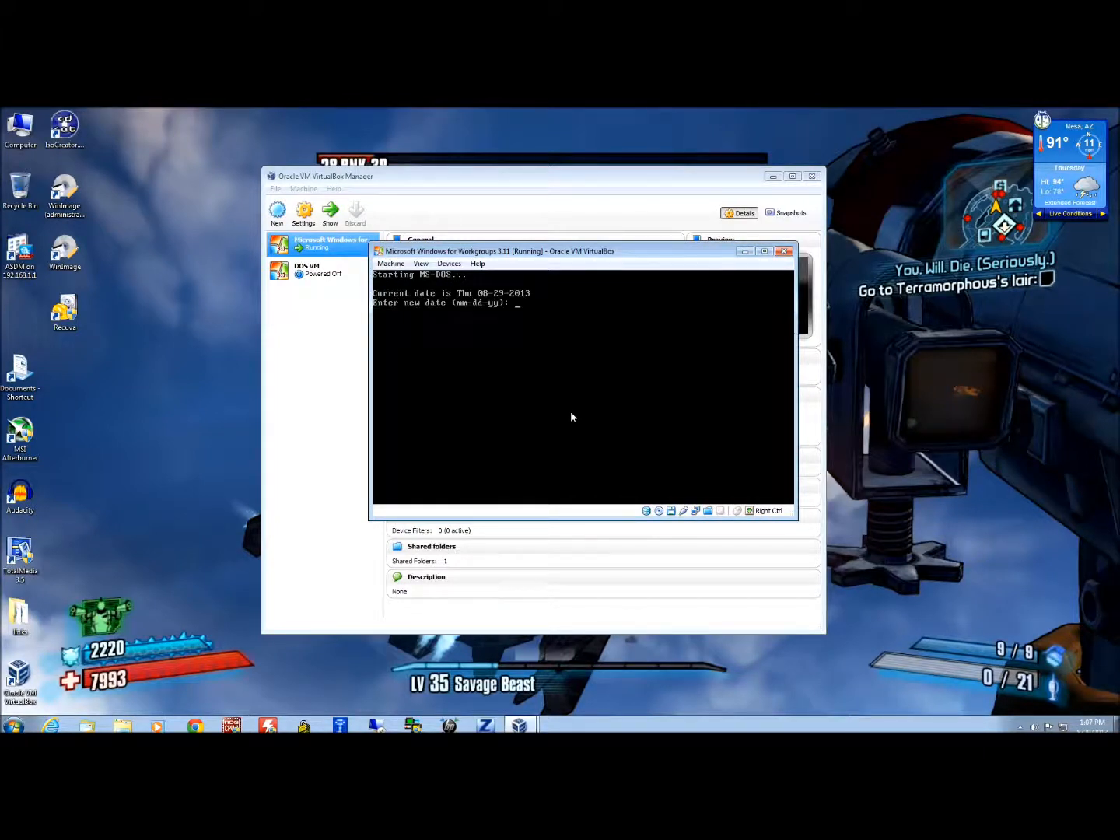
pyautogui.press('Return')
pyautogui.press('Return')
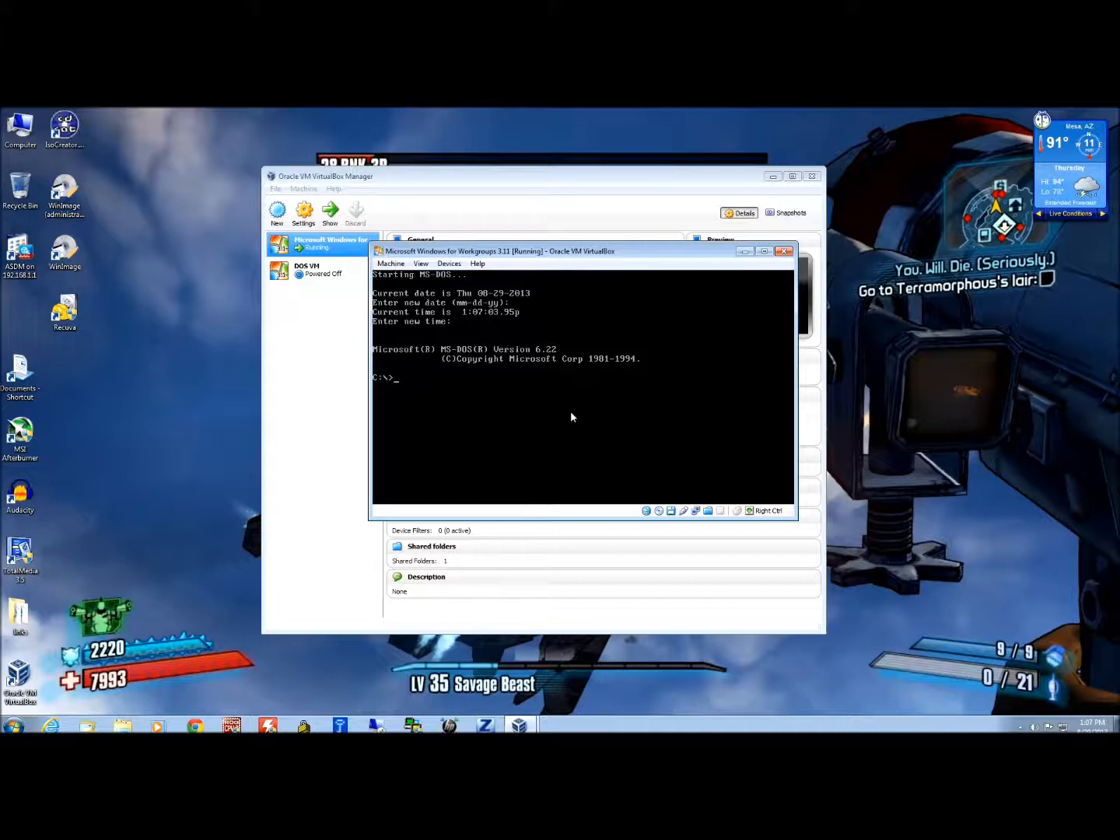
# Switch to drive A: and list the files on the floppy.
pyautogui.write('a:')
pyautogui.press('Return')
pyautogui.write('dir')
pyautogui.press('Return')
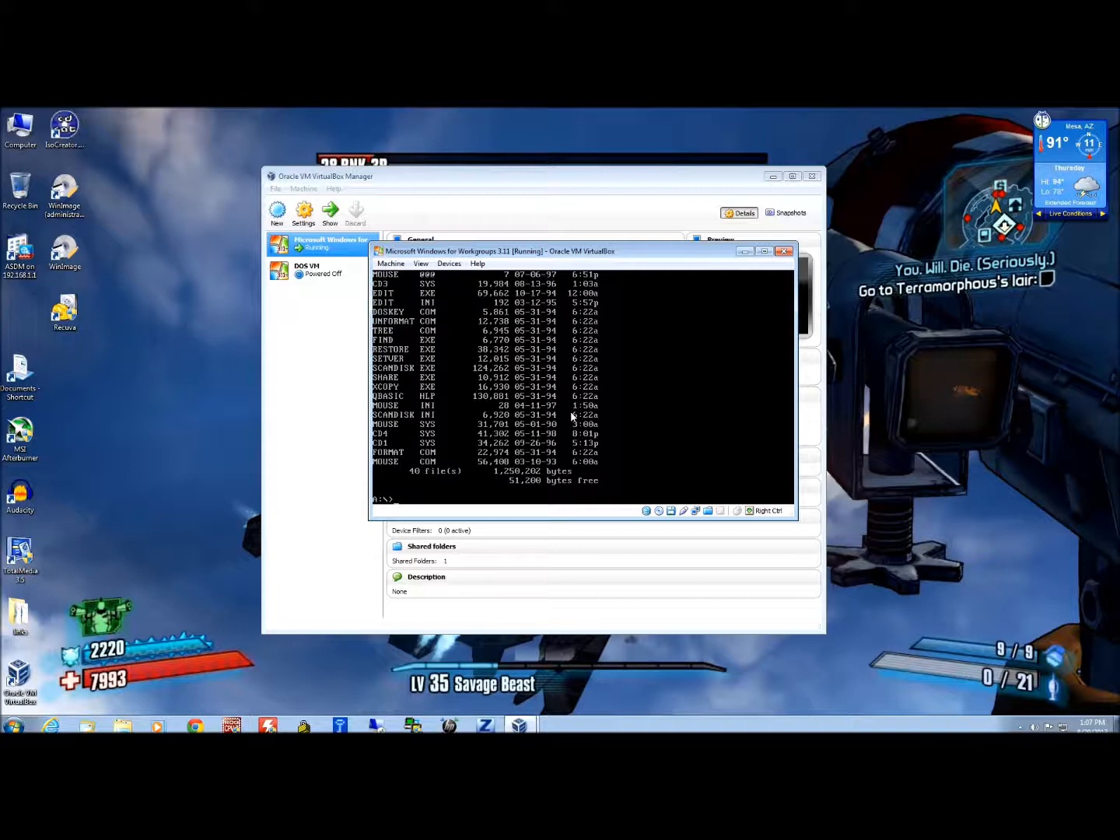
# Try to switch to drive R:, and return to drive C:.
pyautogui.write(':')
pyautogui.press('Return')
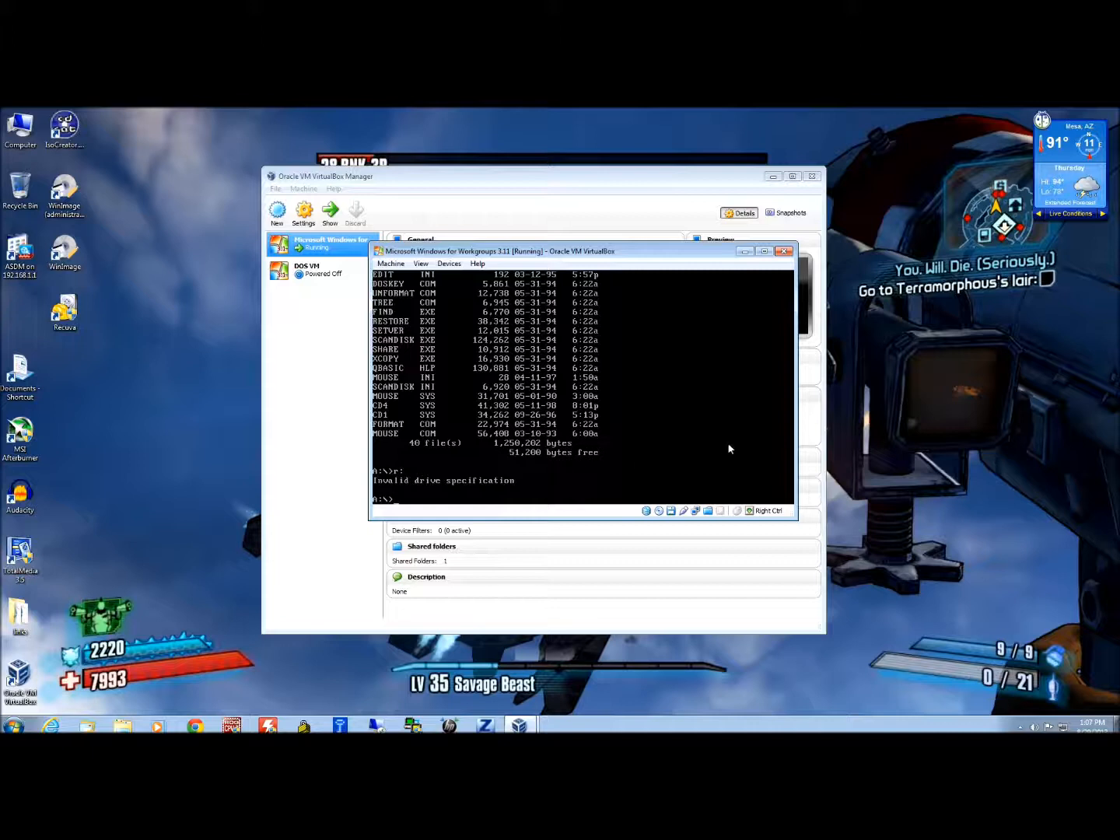
pyautogui.write('c:')
pyautogui.press('Return')
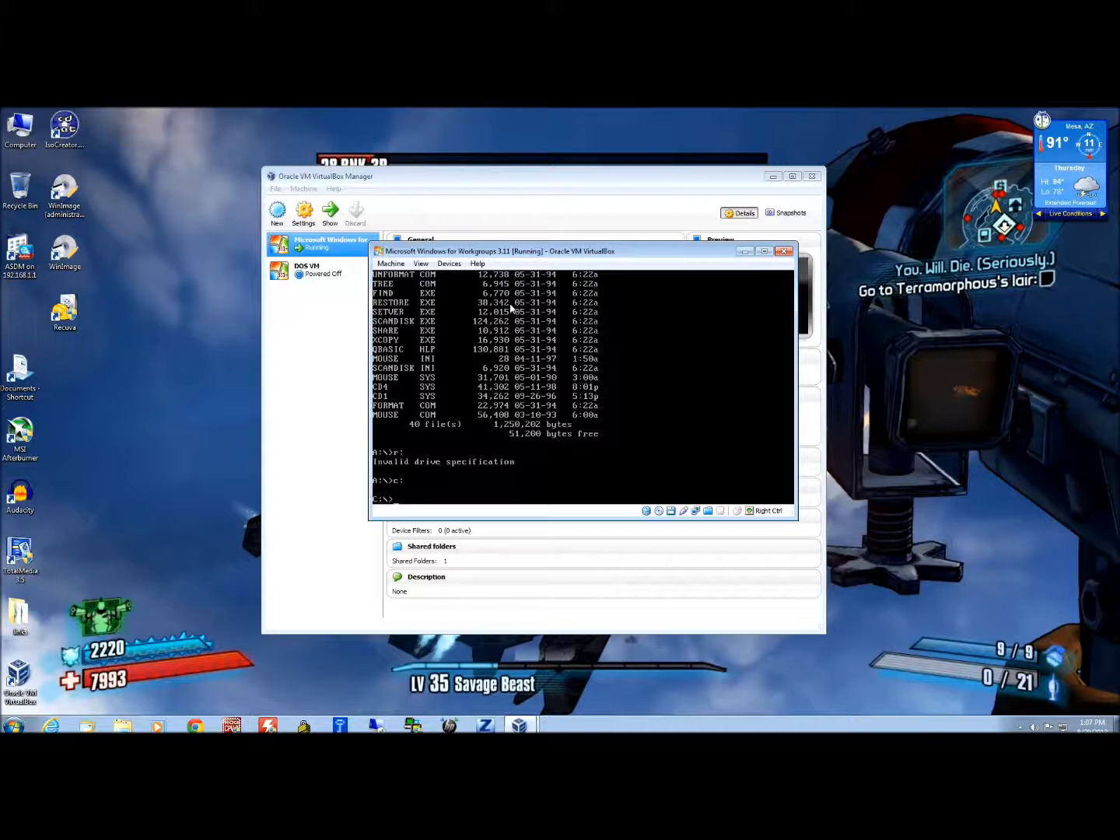
pyautogui.click(448, 264)
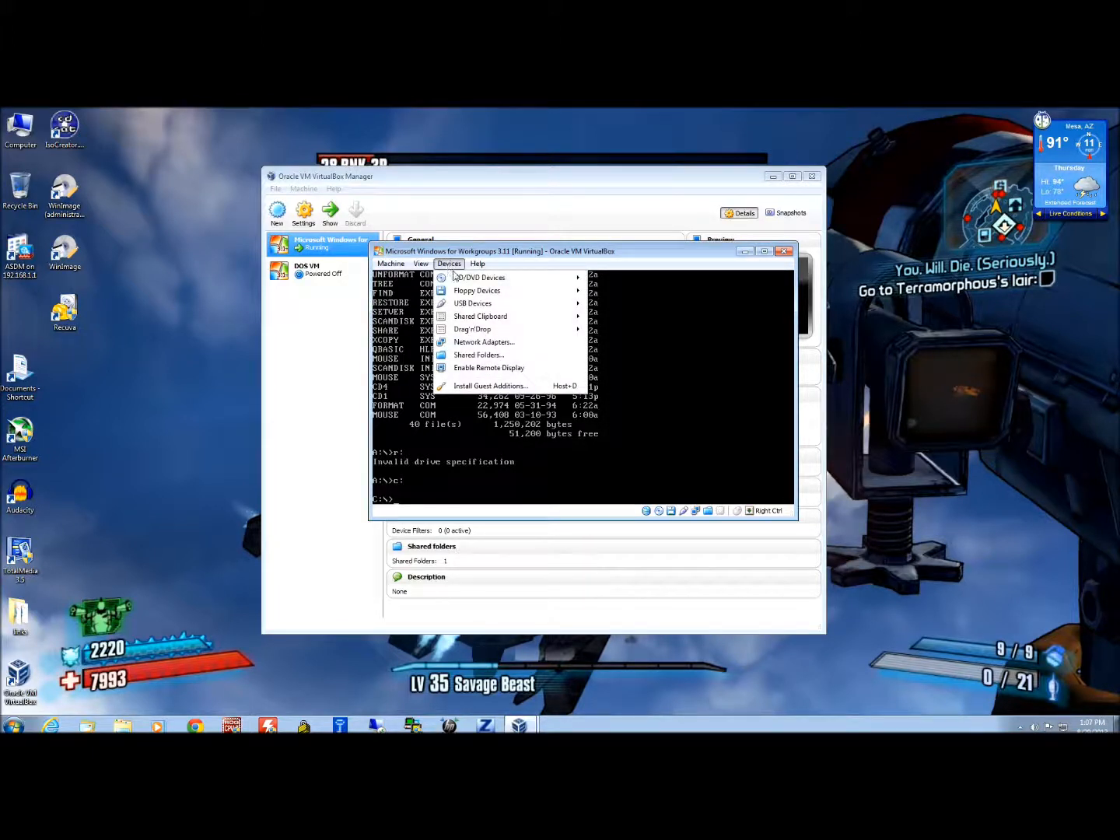
pyautogui.moveTo(457, 282)
pyautogui.click(446, 253)
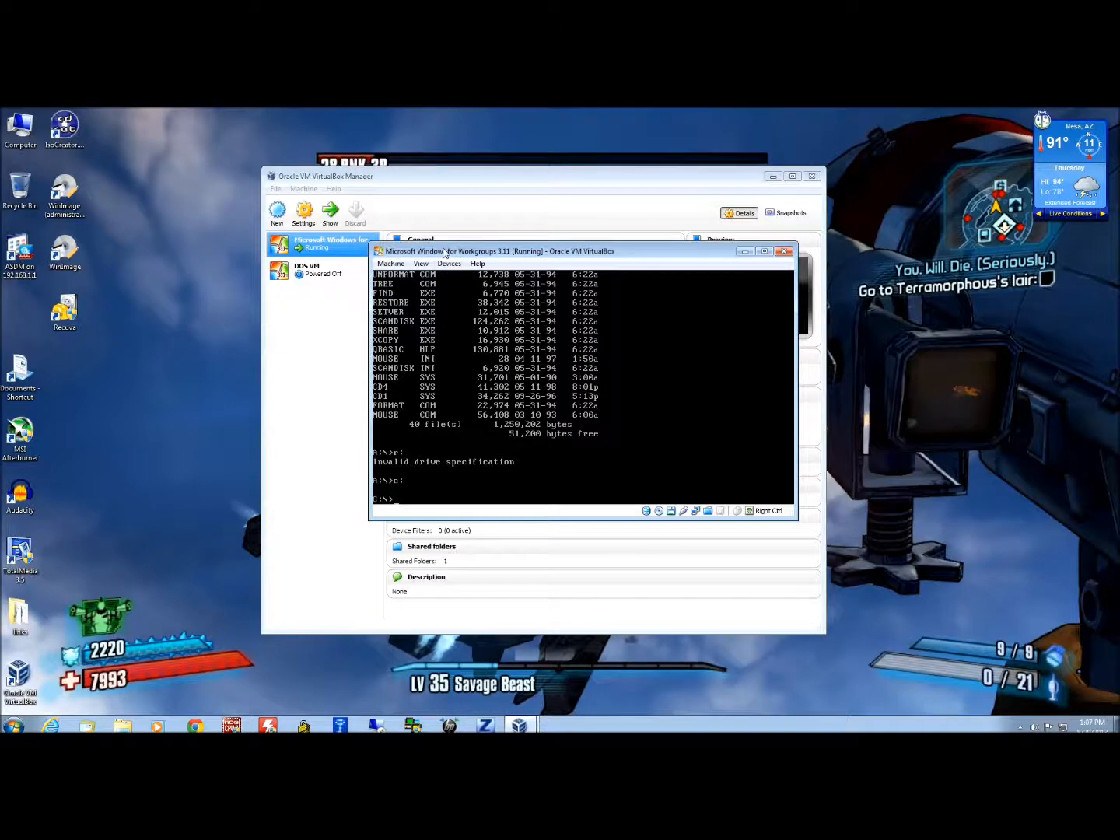
# Examine the running machine's system settings for acceleration, processor and motherboard.
pyautogui.click(393, 266)
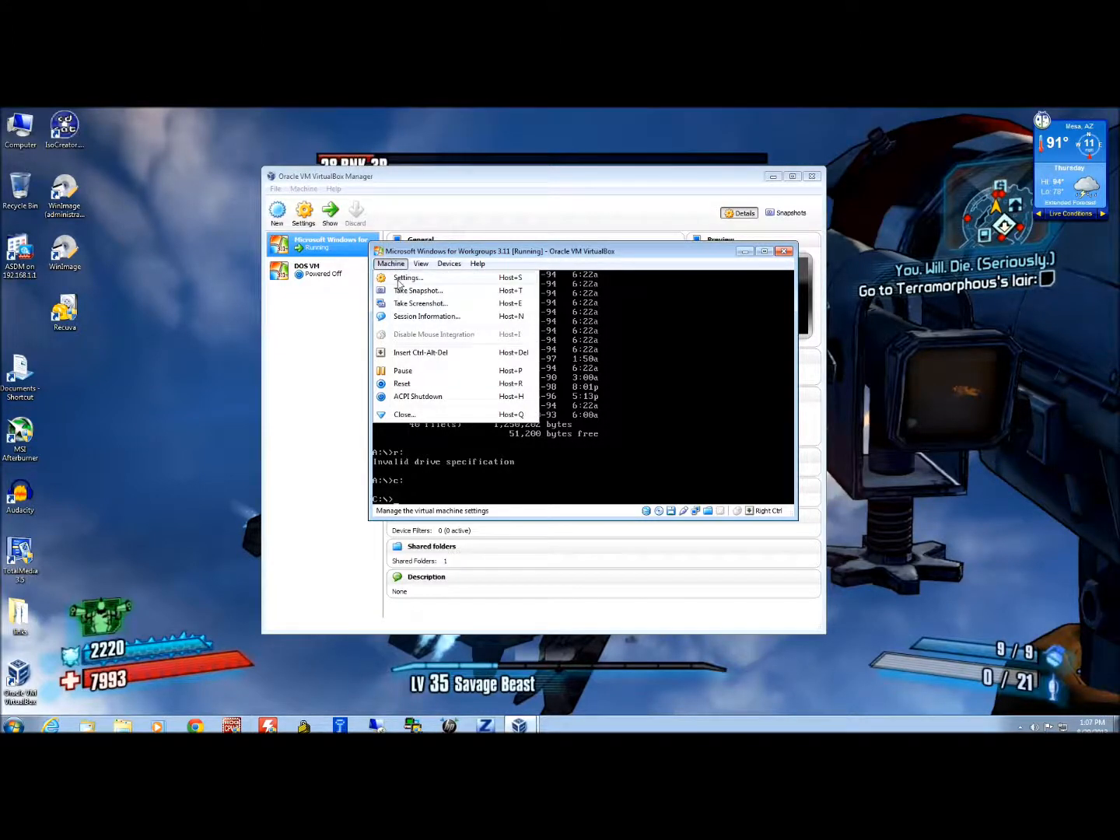
pyautogui.click(398, 282)
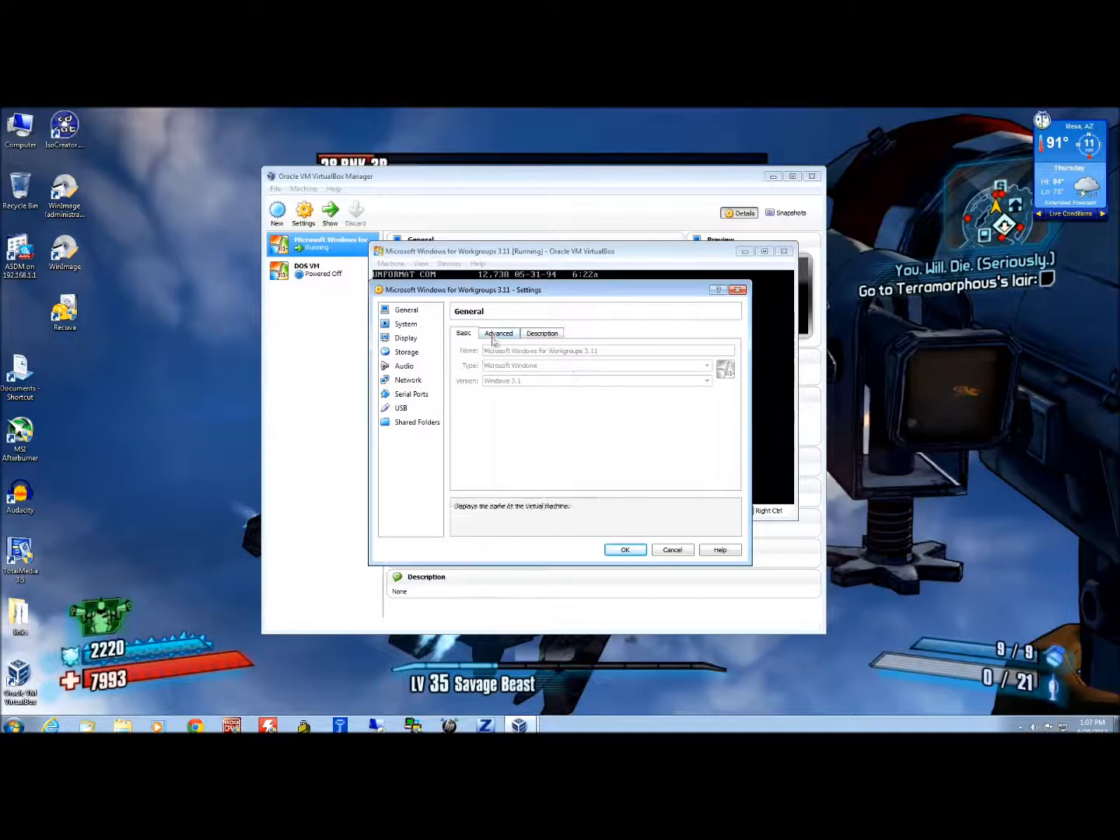
pyautogui.click(405, 323)
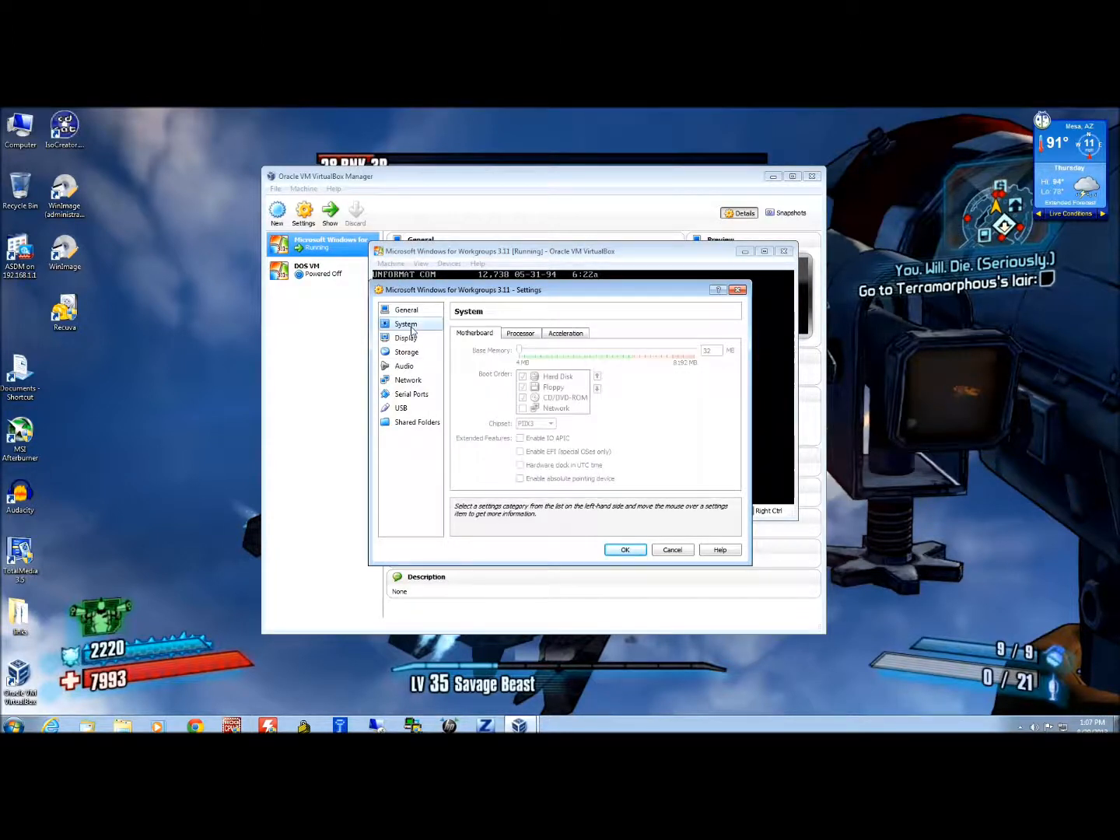
pyautogui.click(561, 333)
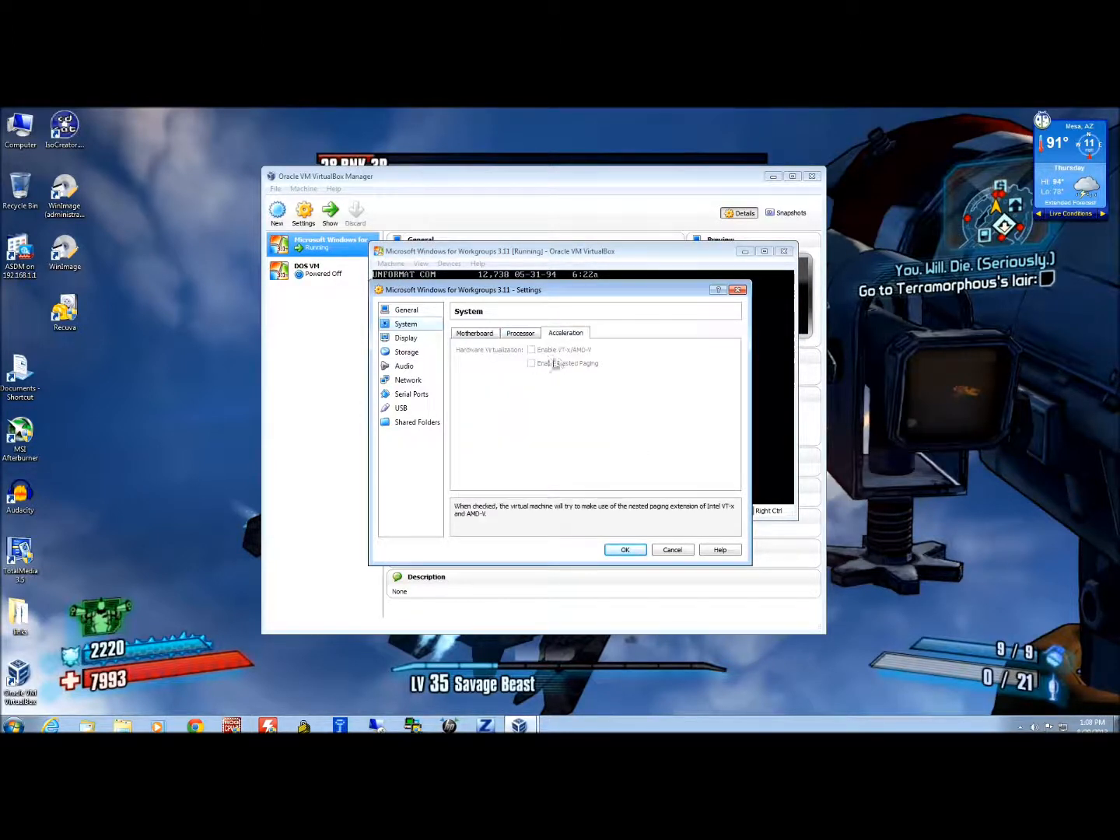
pyautogui.click(518, 337)
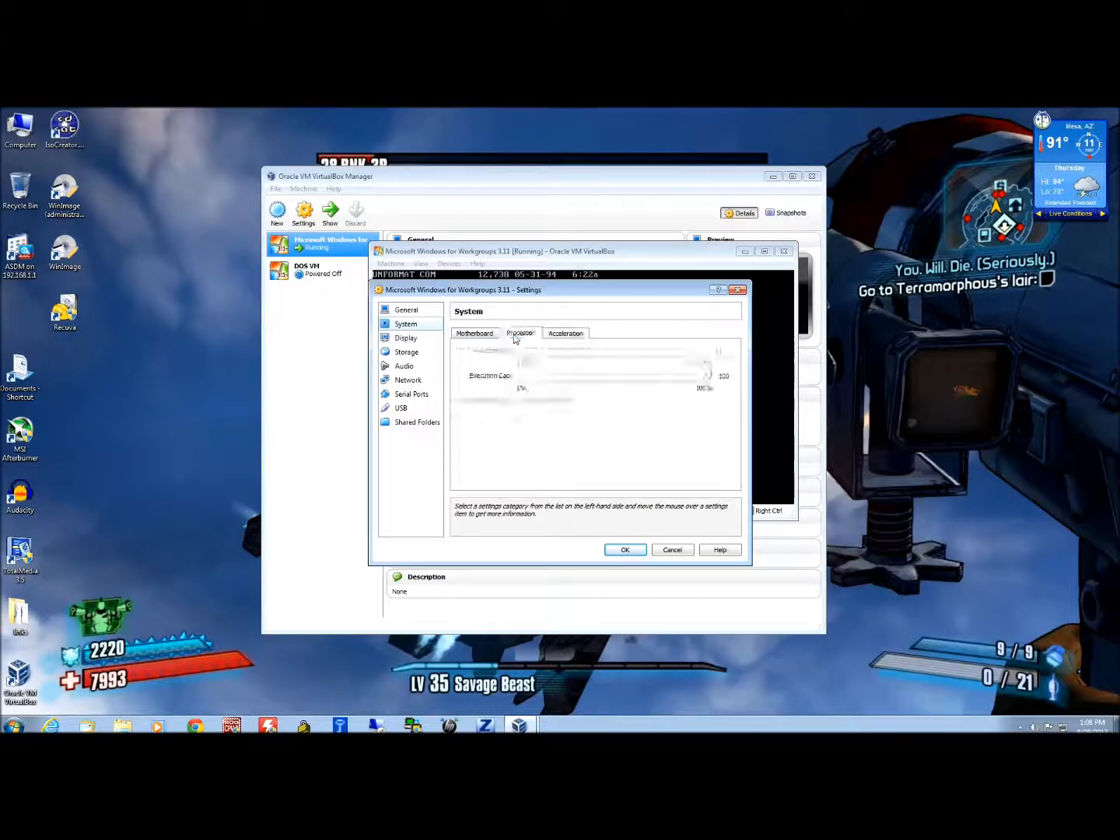
pyautogui.click(472, 334)
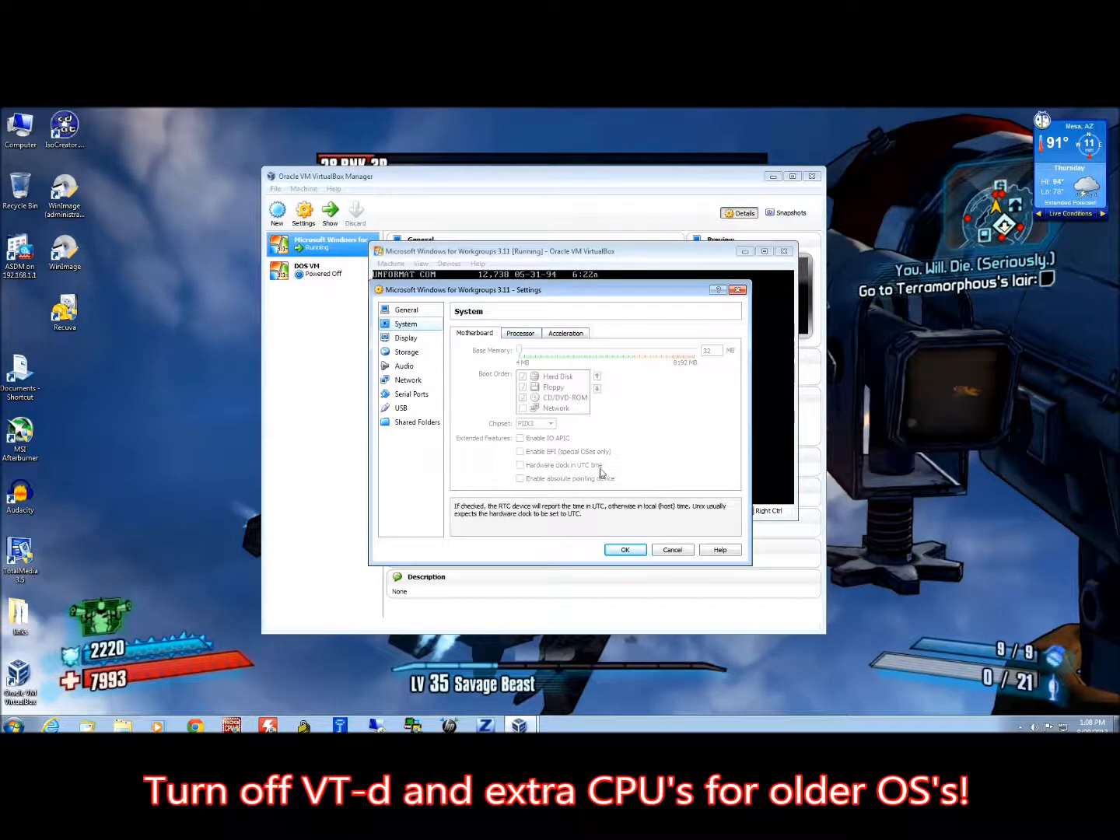
pyautogui.click(625, 548)
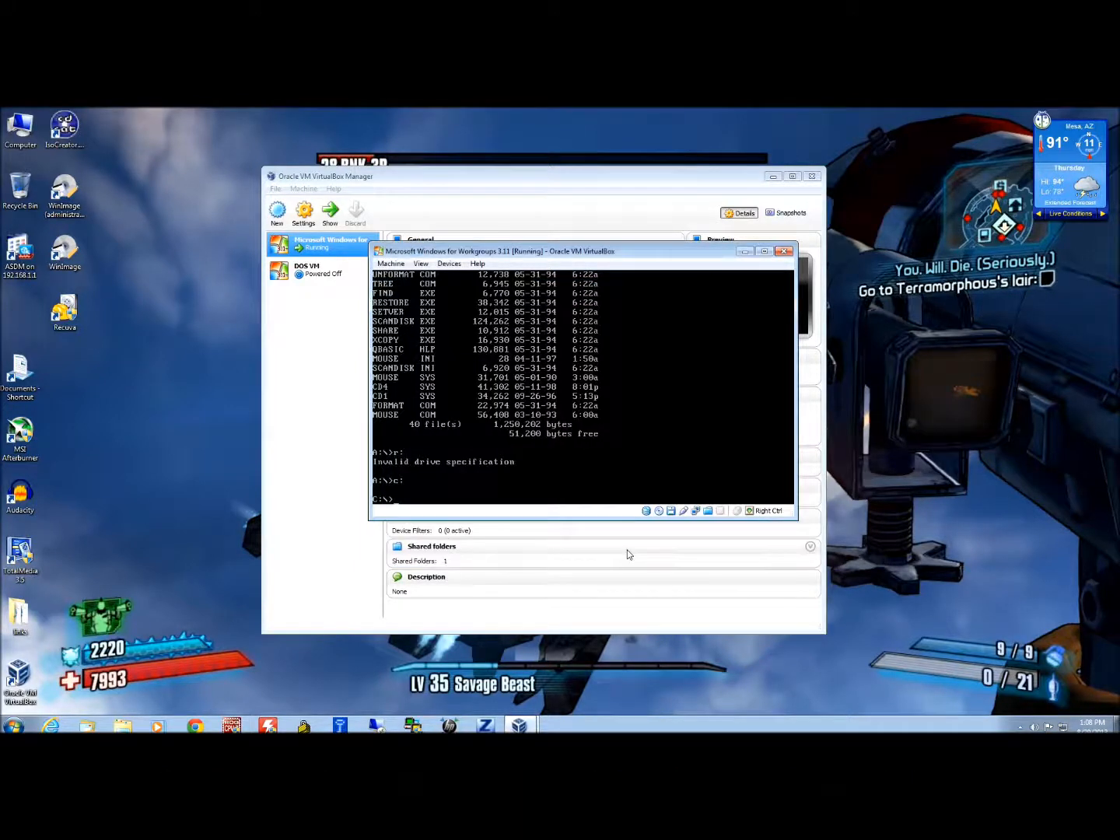
# Load the wfw-setup floppy image from the wfw311 folder into the virtual floppy drive and check that it is mounted.
pyautogui.click(451, 264)
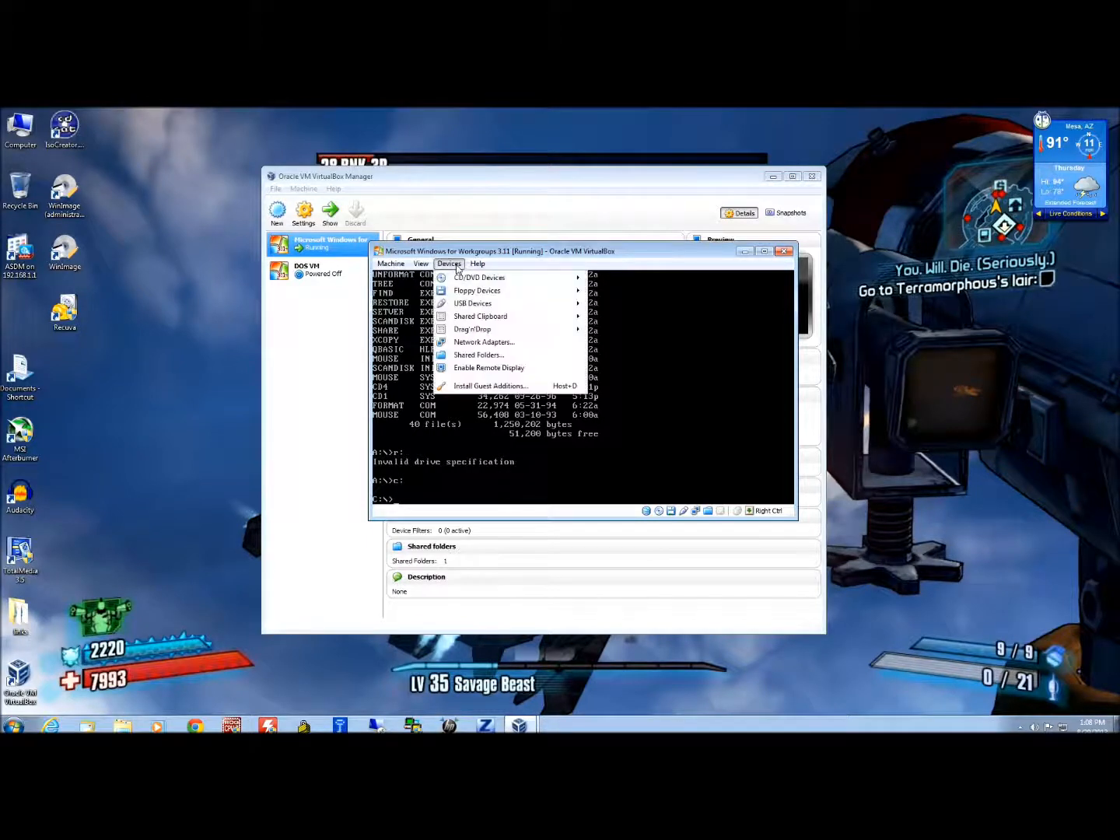
pyautogui.moveTo(460, 291)
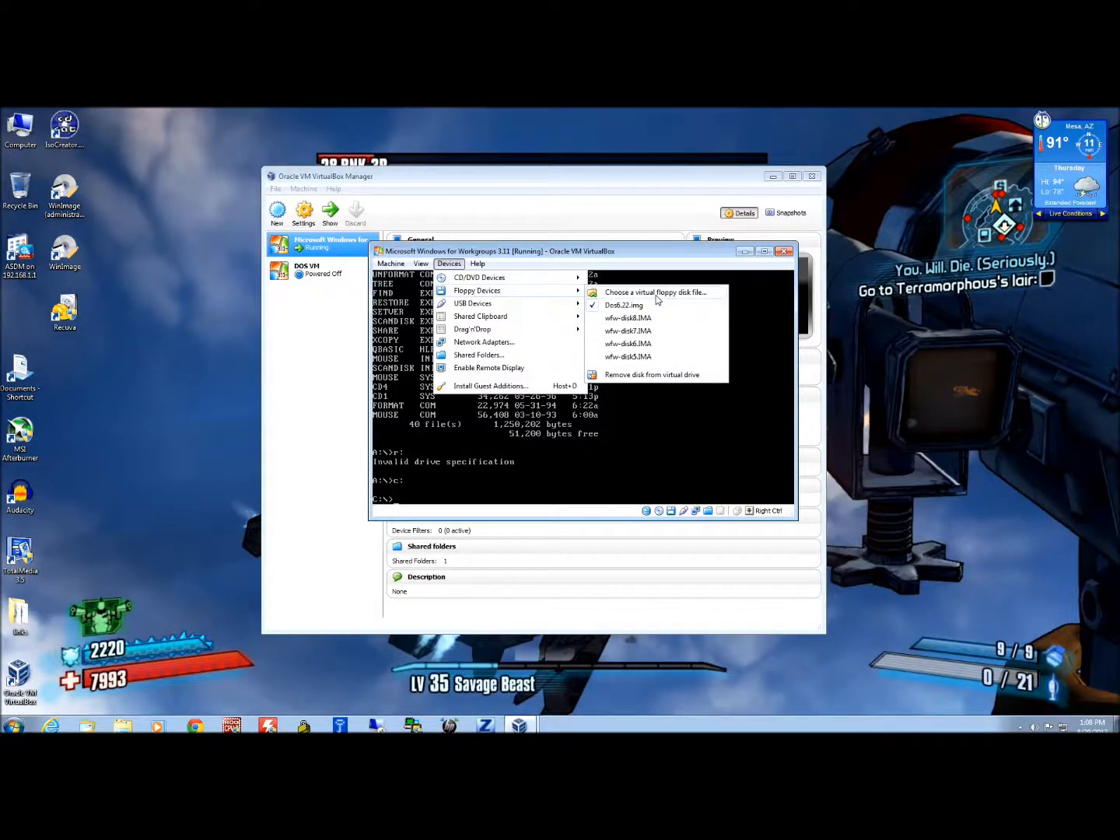
pyautogui.click(656, 293)
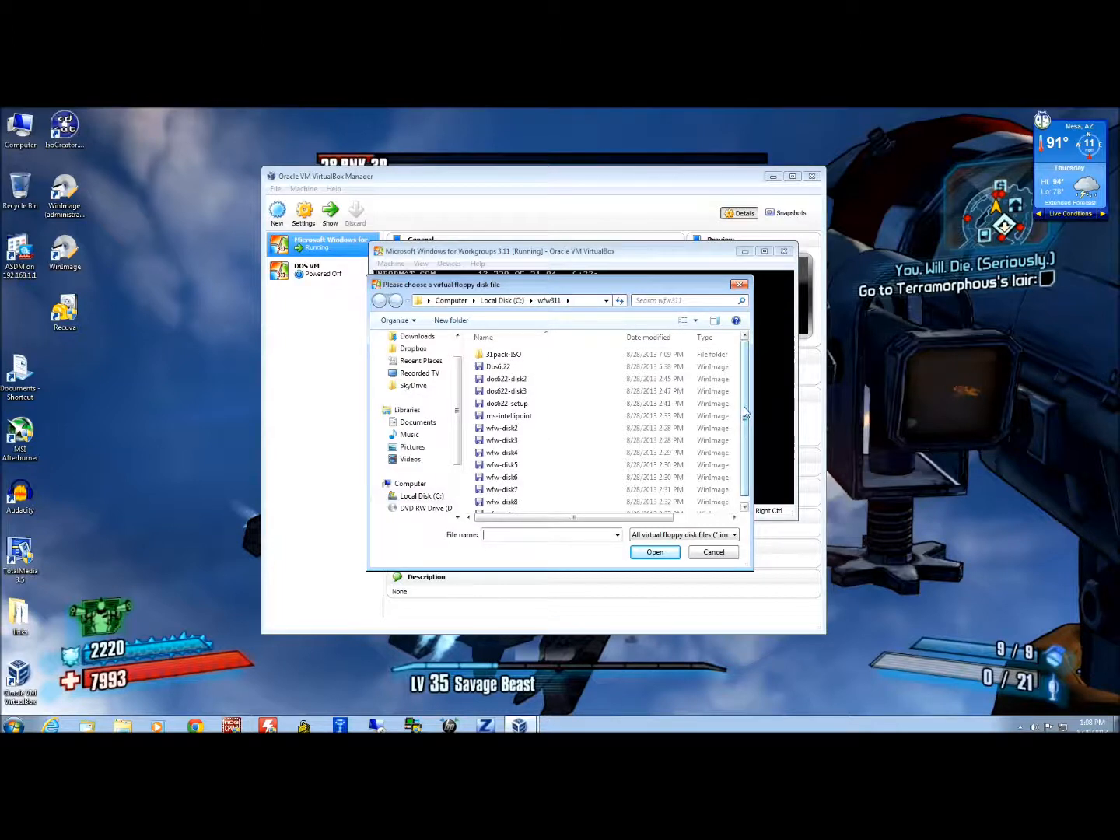
pyautogui.scroll(-1, 744, 412)
pyautogui.click(504, 506)
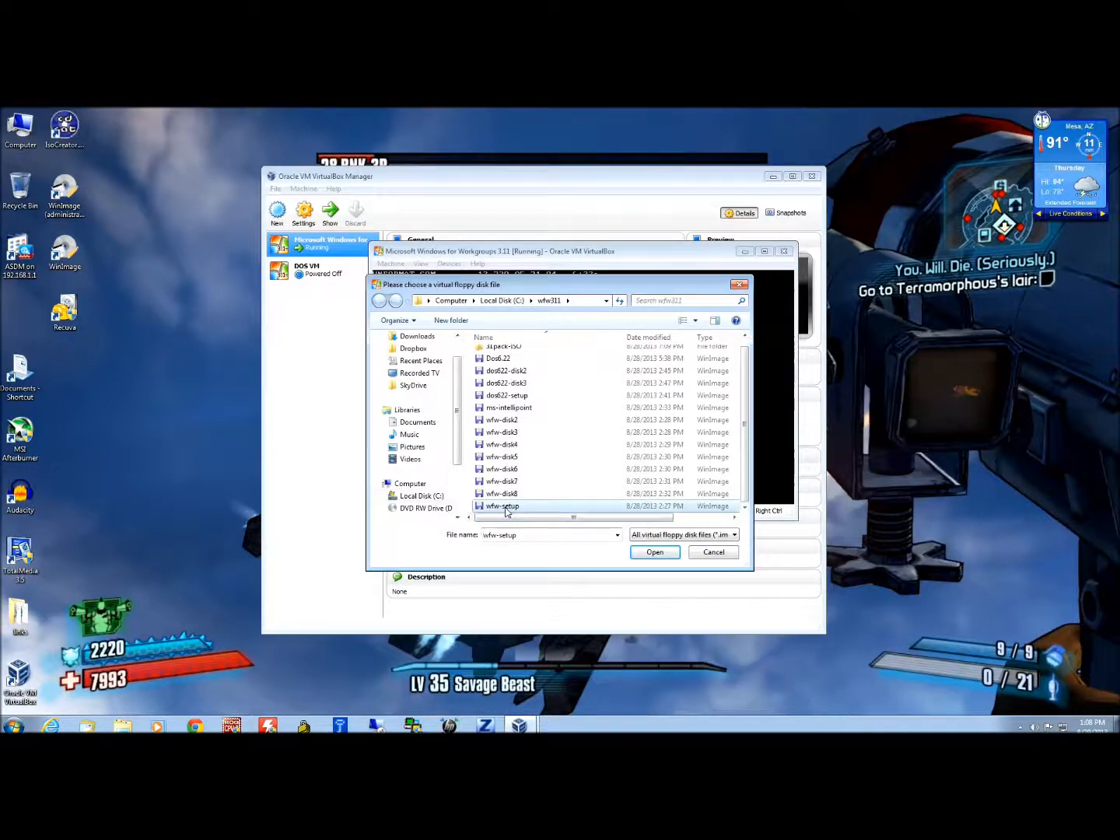
pyautogui.click(657, 553)
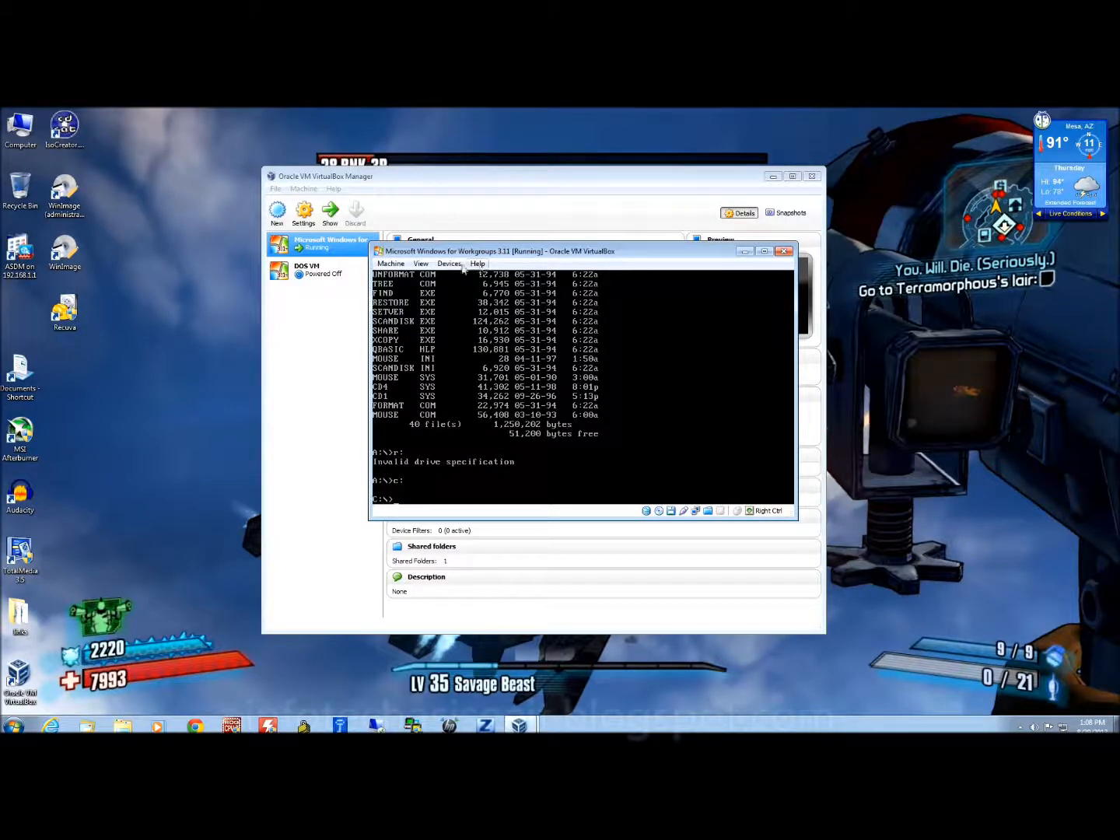
pyautogui.click(449, 264)
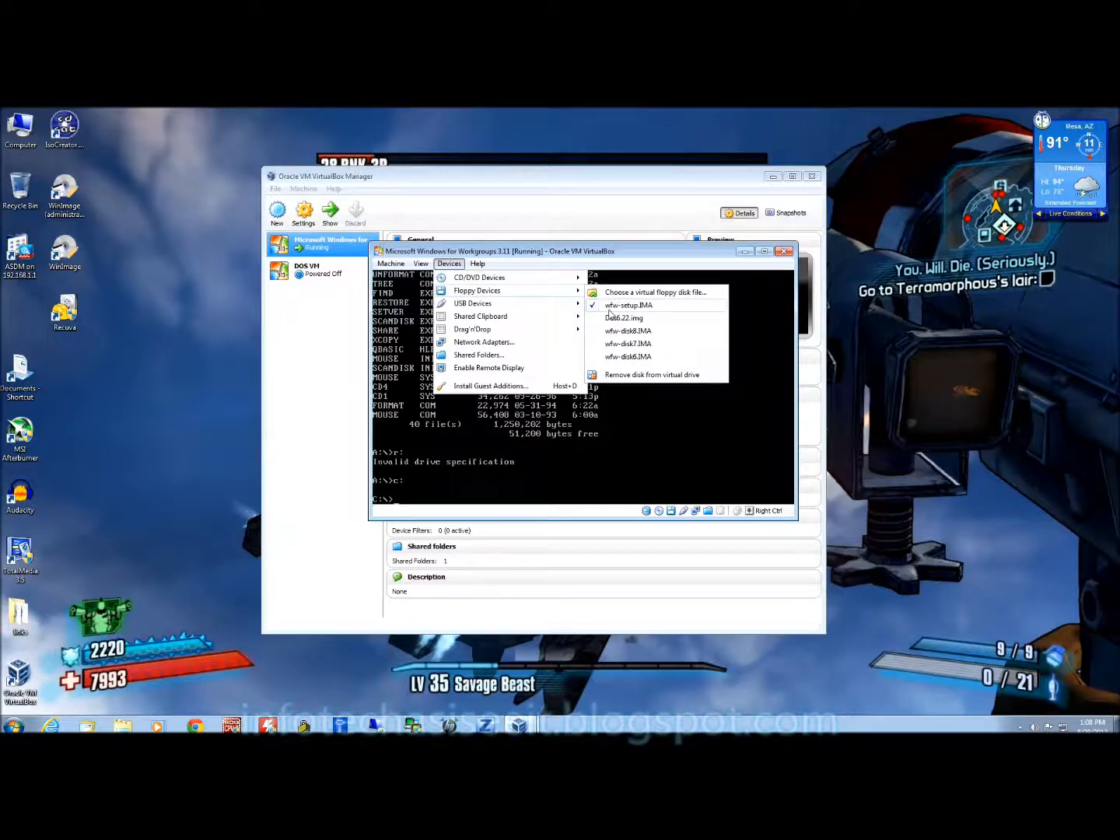
pyautogui.click(599, 258)
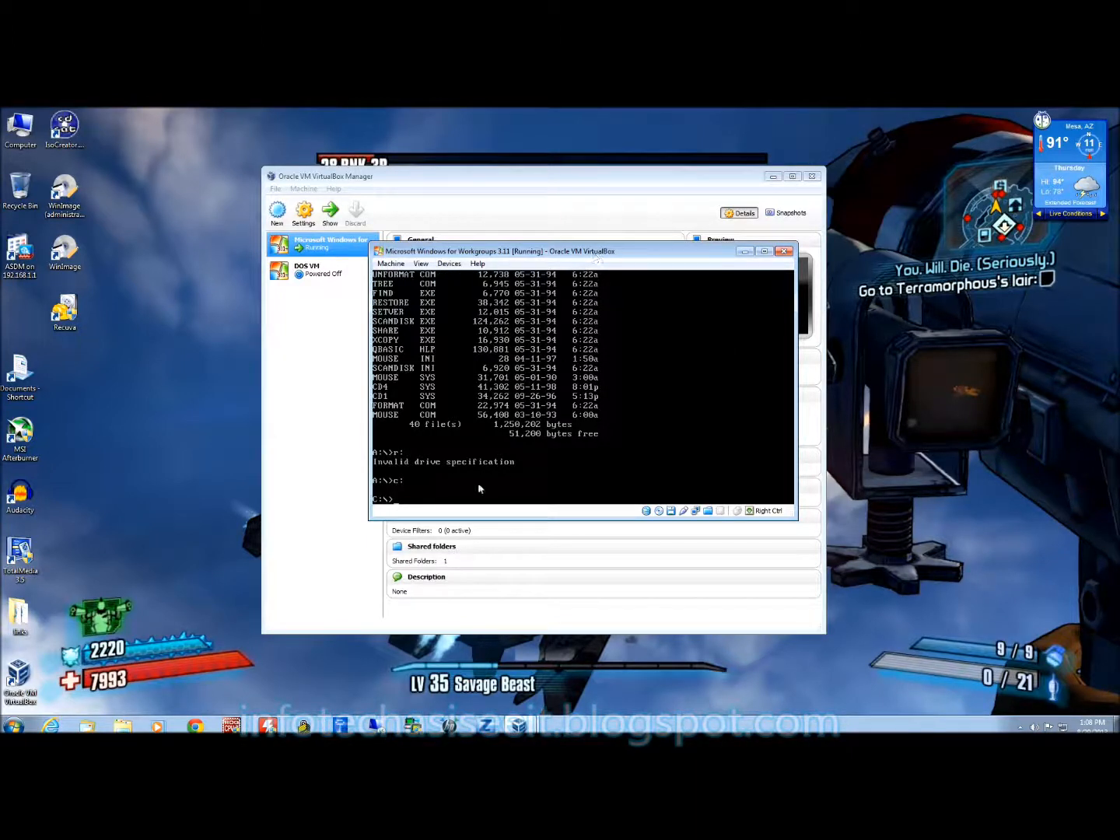
# Switch to drive A:, run setup, and choose Express Setup for Windows for Workgroups 3.11.
pyautogui.write('a:')
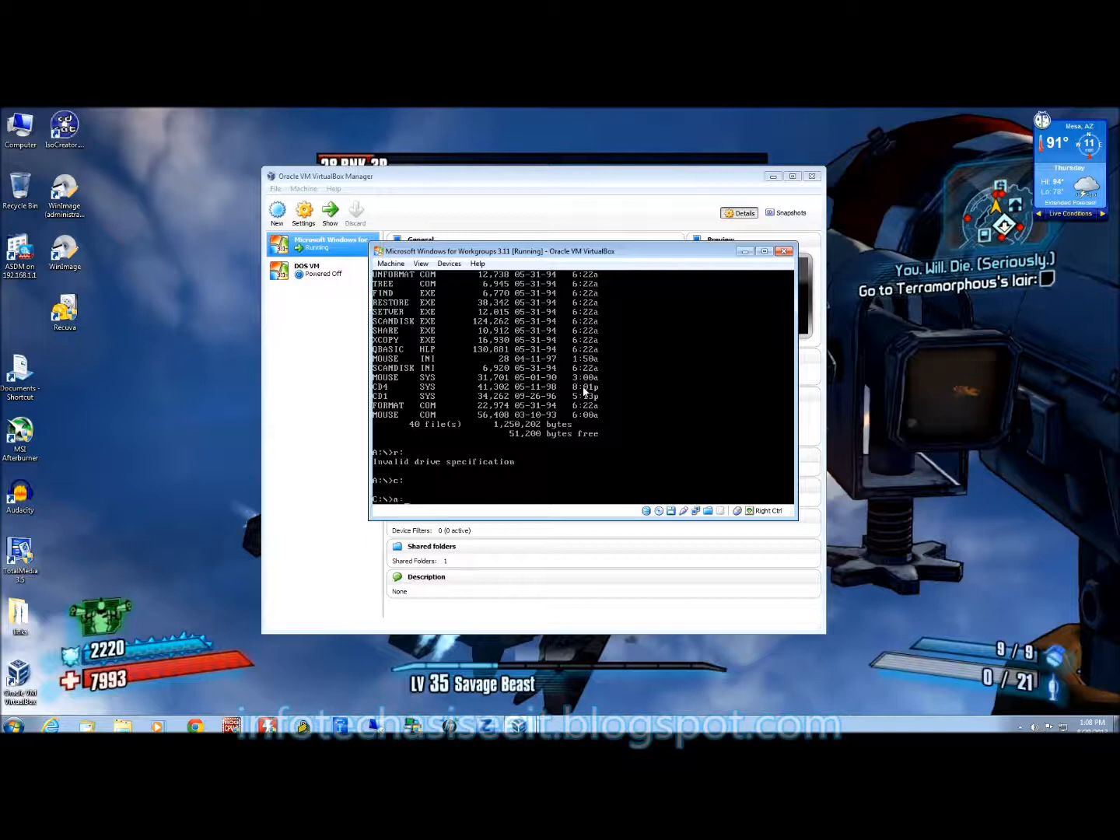
pyautogui.press('Return')
pyautogui.write('setup')
pyautogui.press('Return')
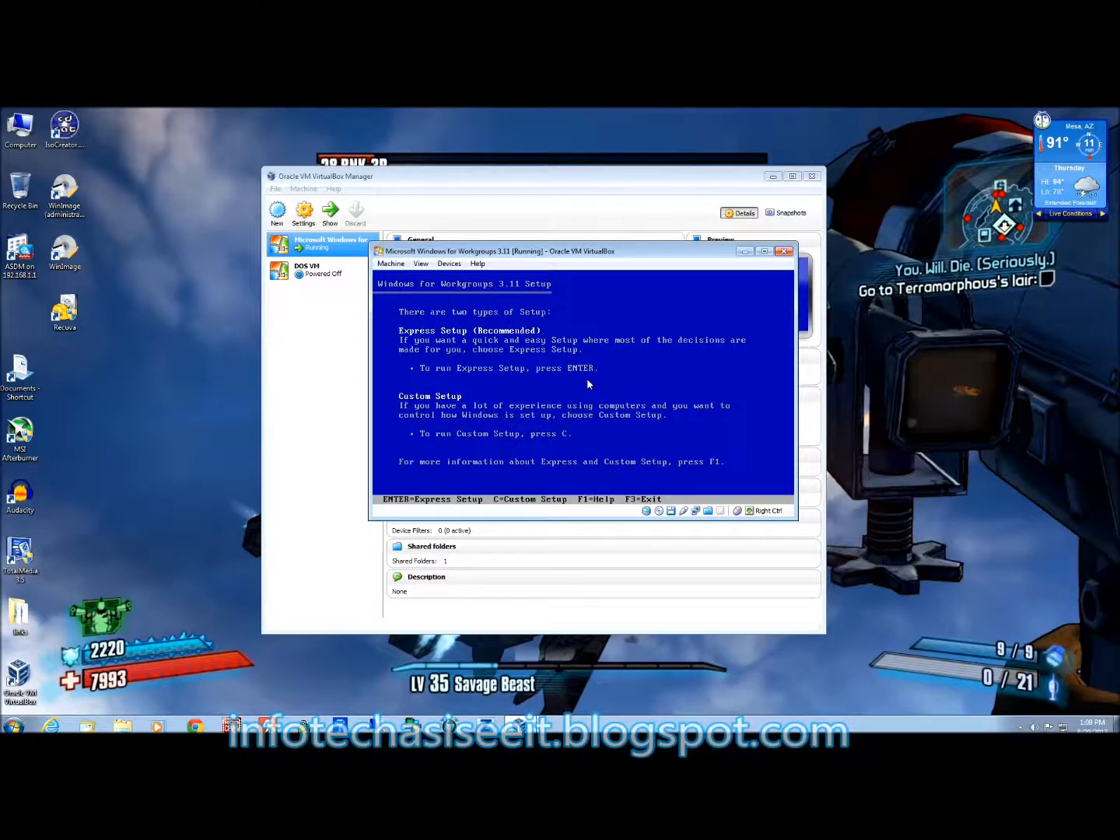
pyautogui.press('Return')
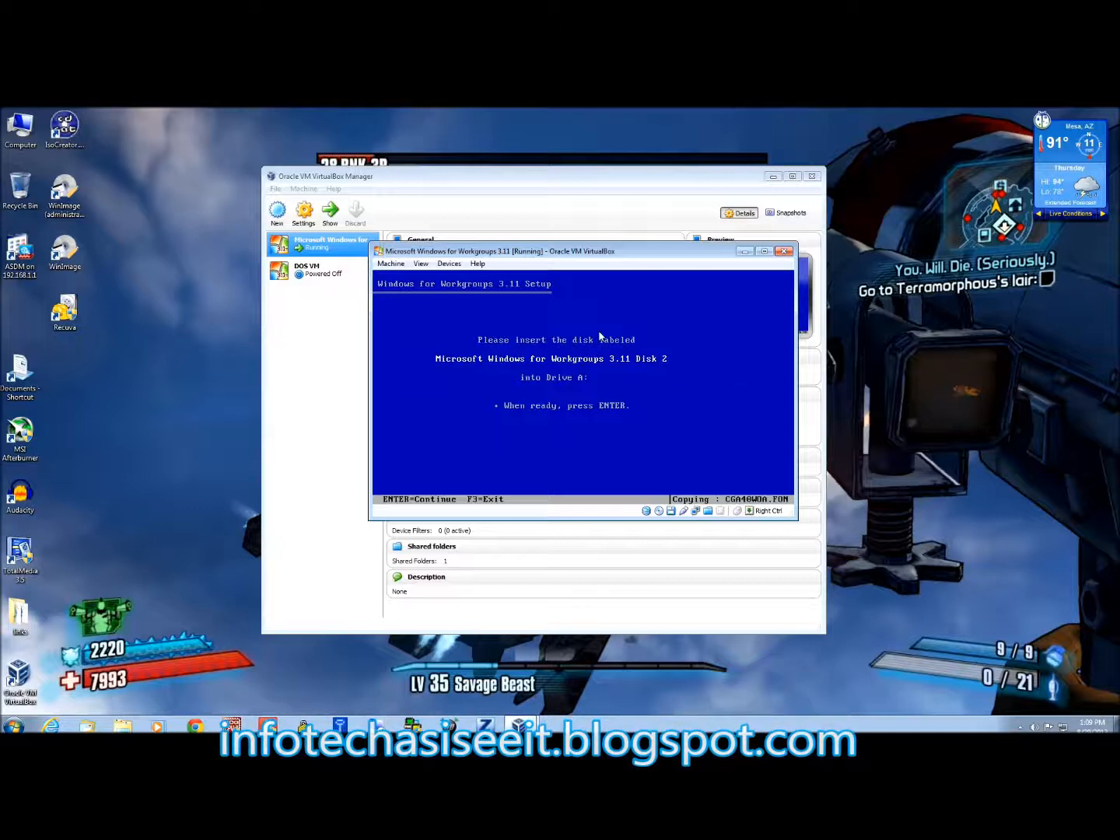
# Load the wfw-disk2 image into the virtual floppy drive and continue the Windows setup.
pyautogui.click(448, 263)
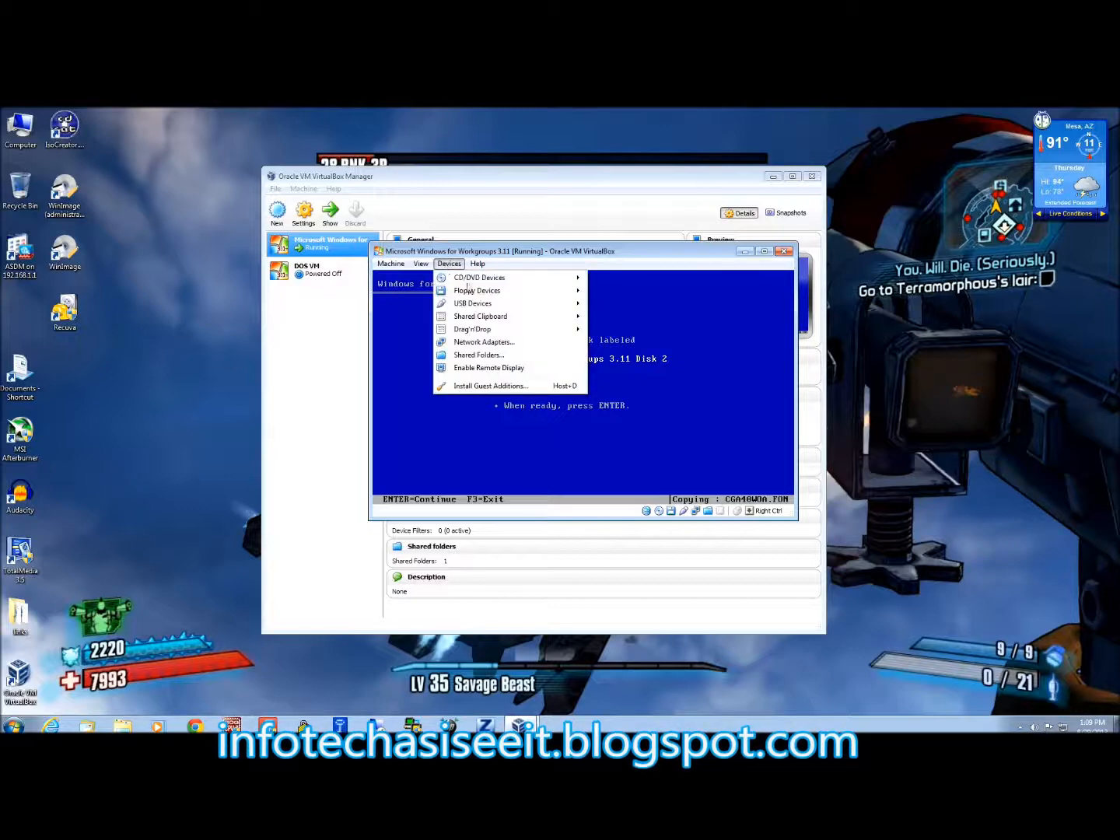
pyautogui.moveTo(557, 295)
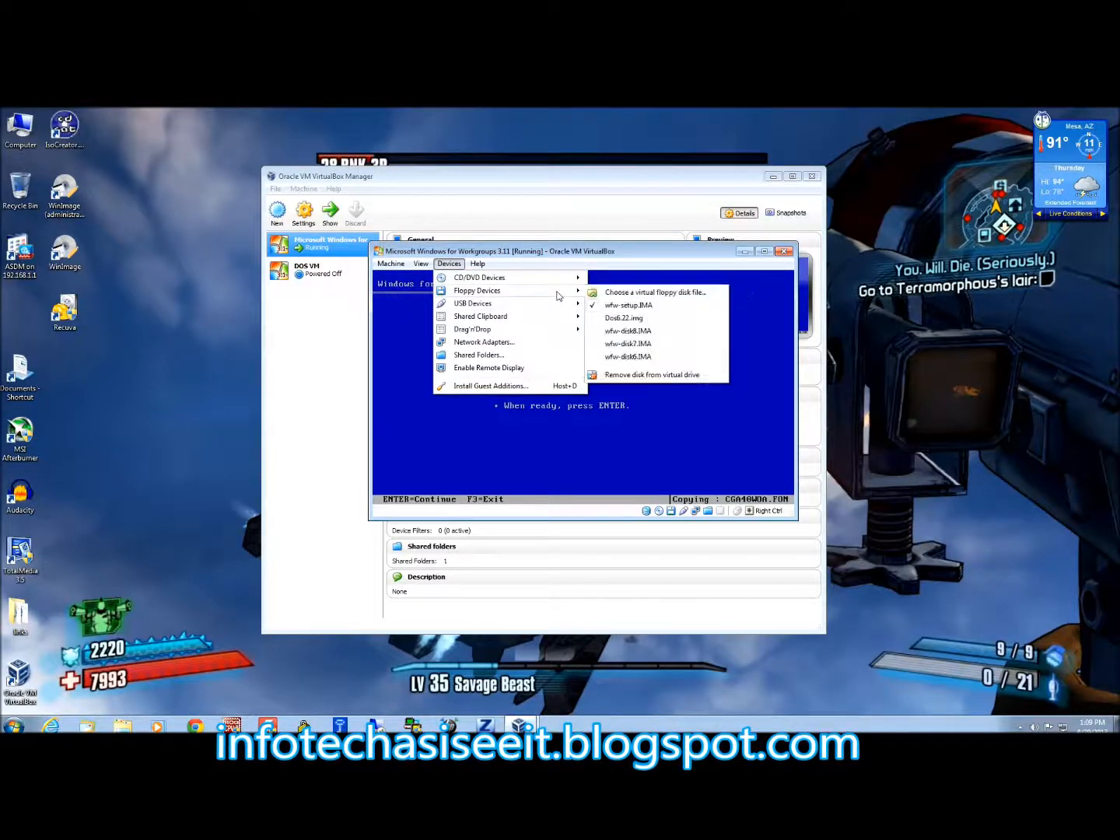
pyautogui.click(637, 293)
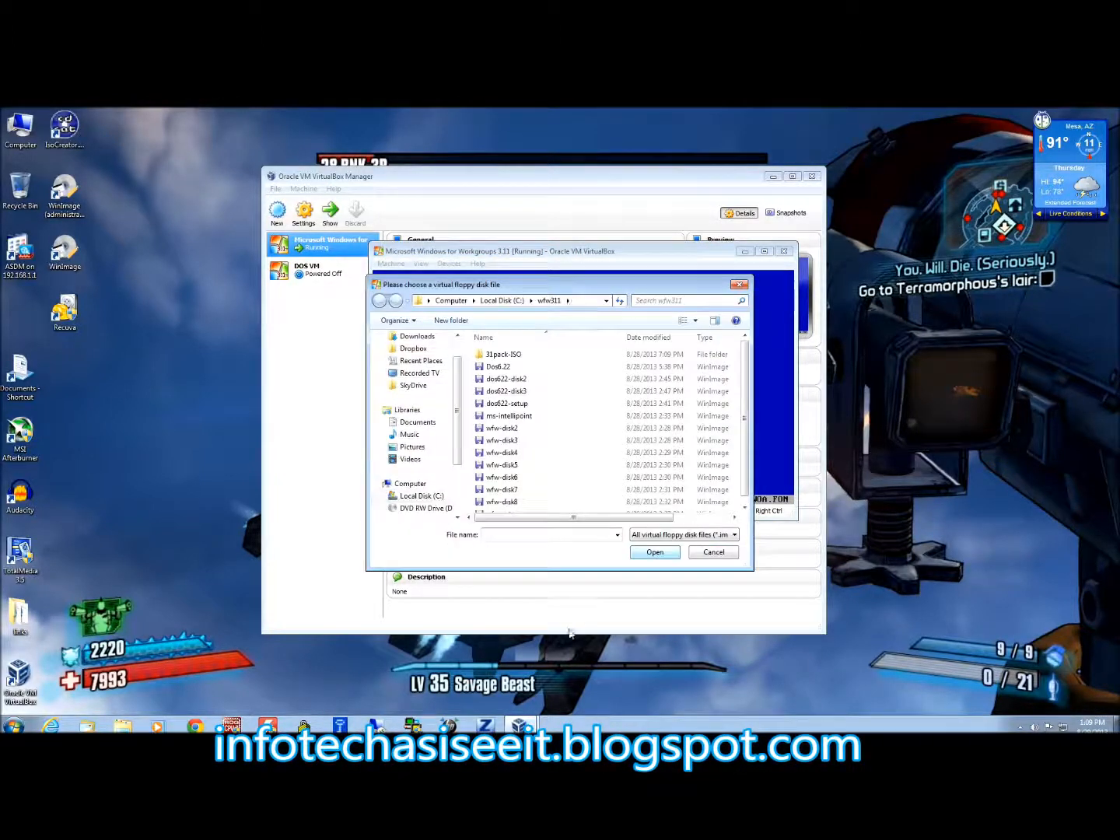
pyautogui.click(509, 429)
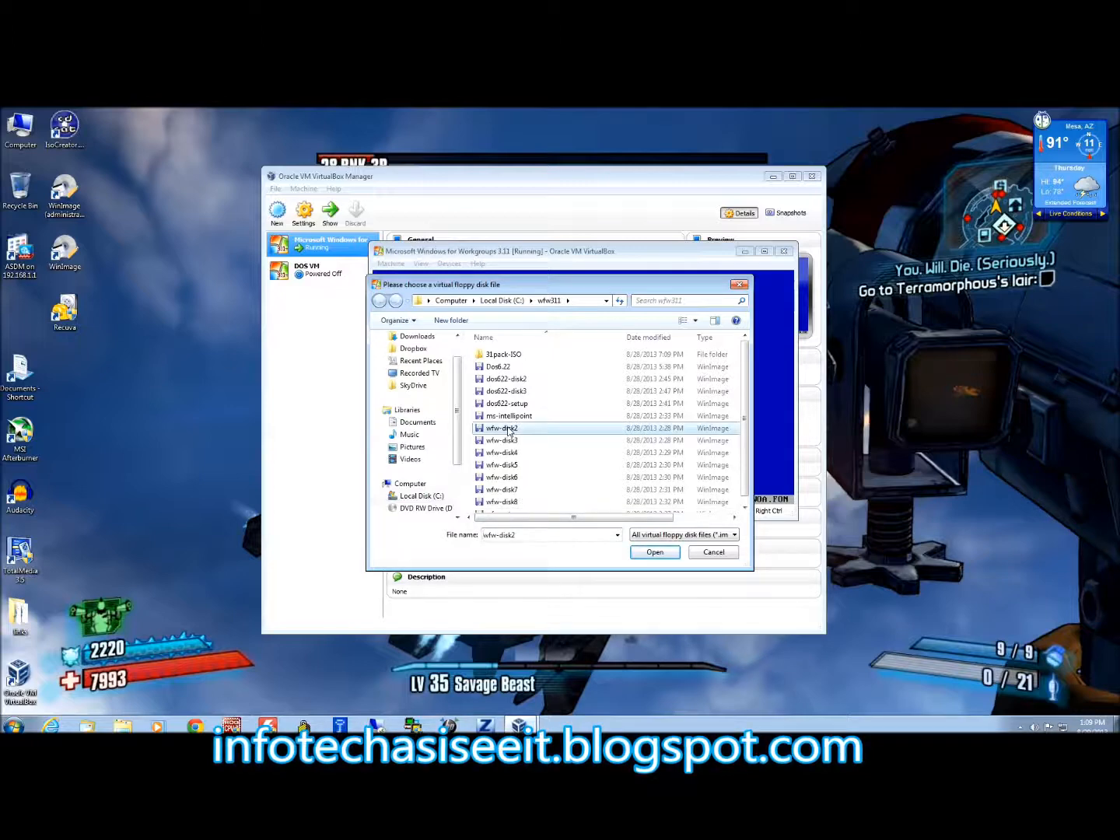
pyautogui.doubleClick(510, 429)
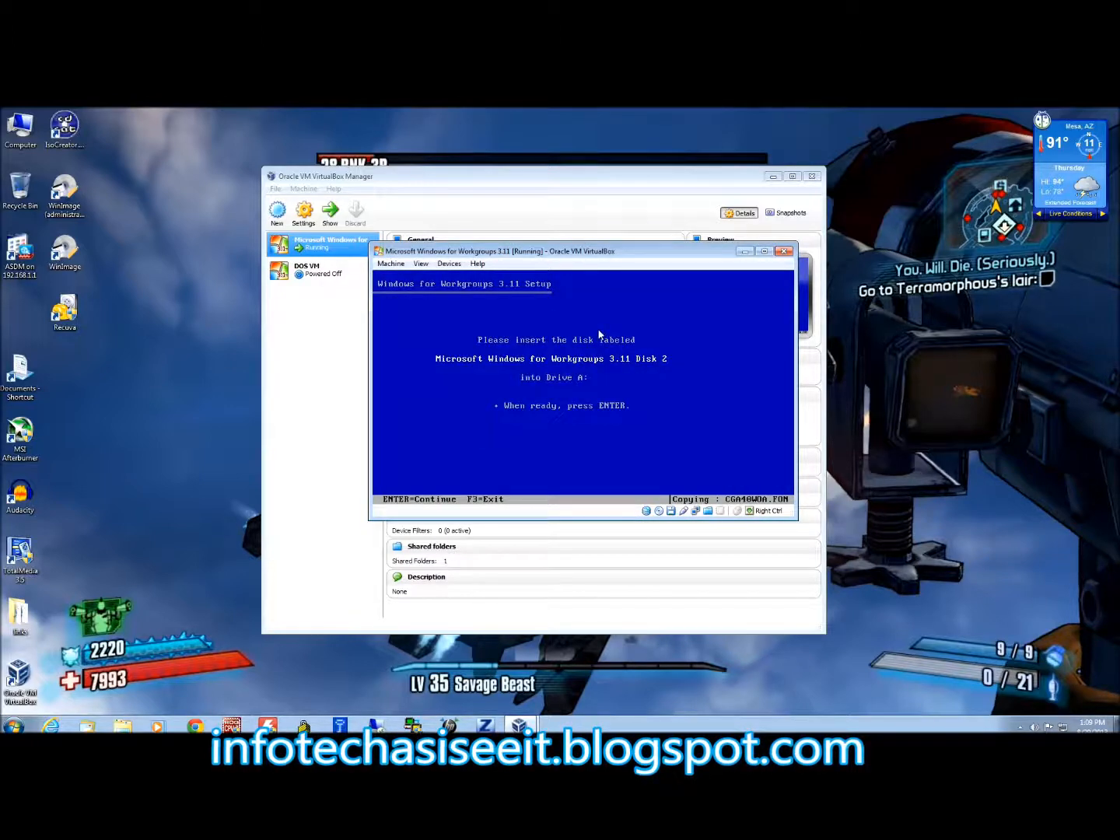
pyautogui.press('Return')
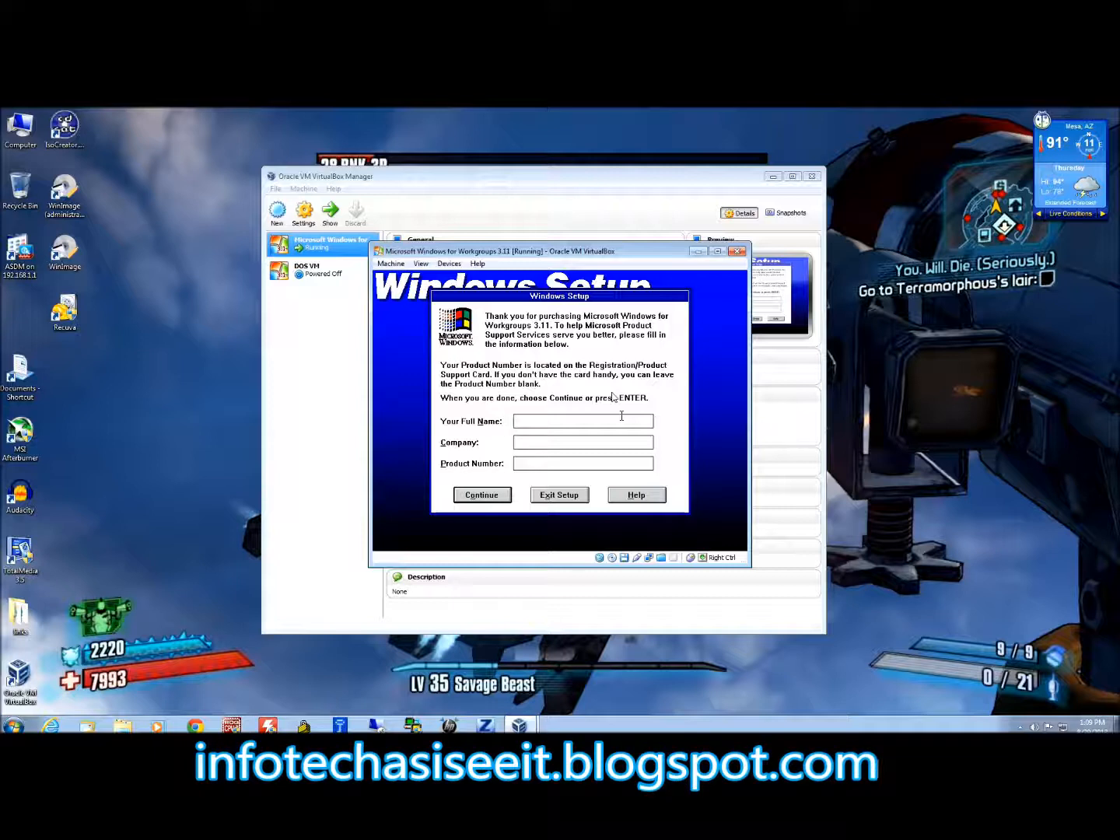
# Register the installation with the full name "User" and company "Org", leaving the product number blank.
pyautogui.write('ser')
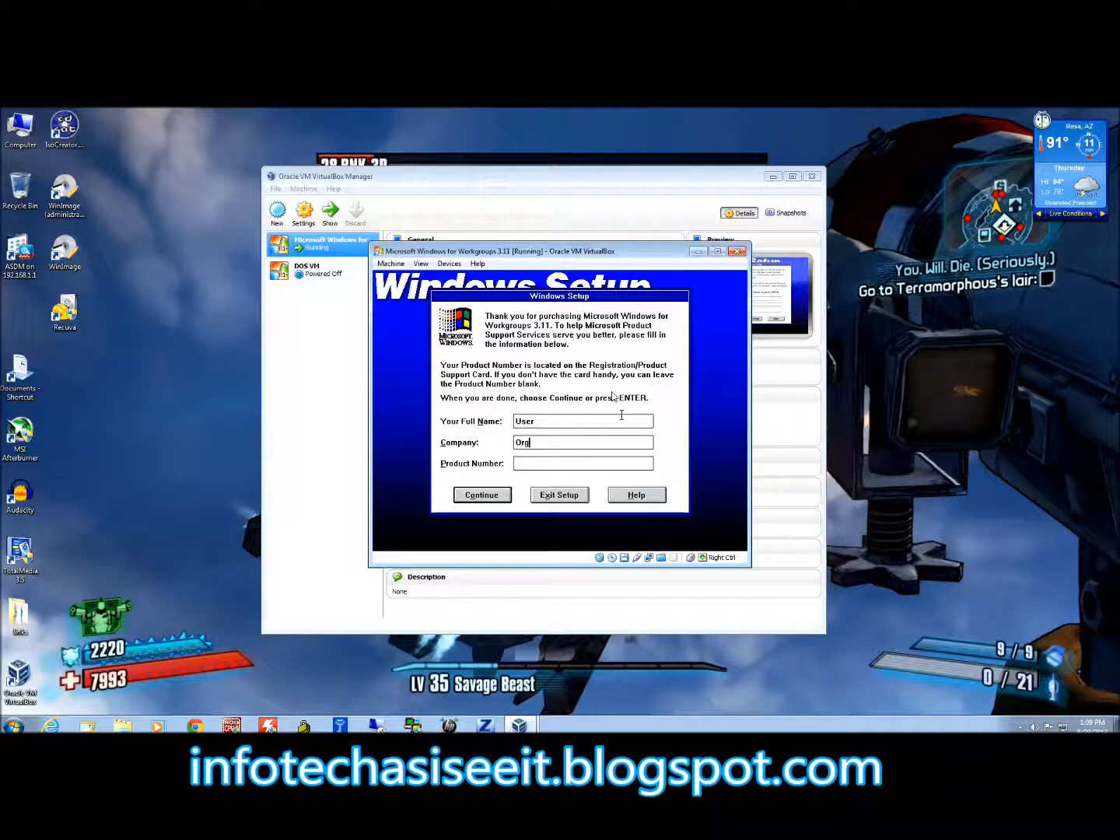
pyautogui.click(496, 500)
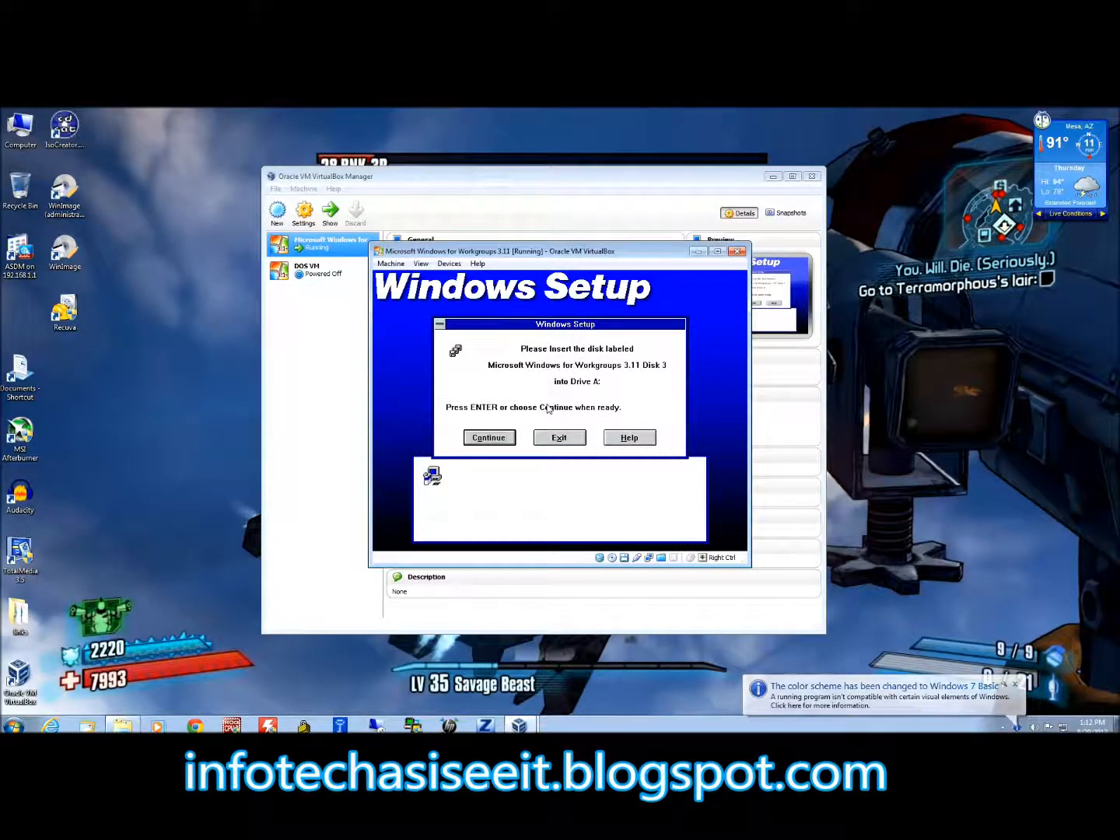
# Load the wfw-disk3 image into the virtual floppy drive and continue the Windows setup.
pyautogui.click(451, 264)
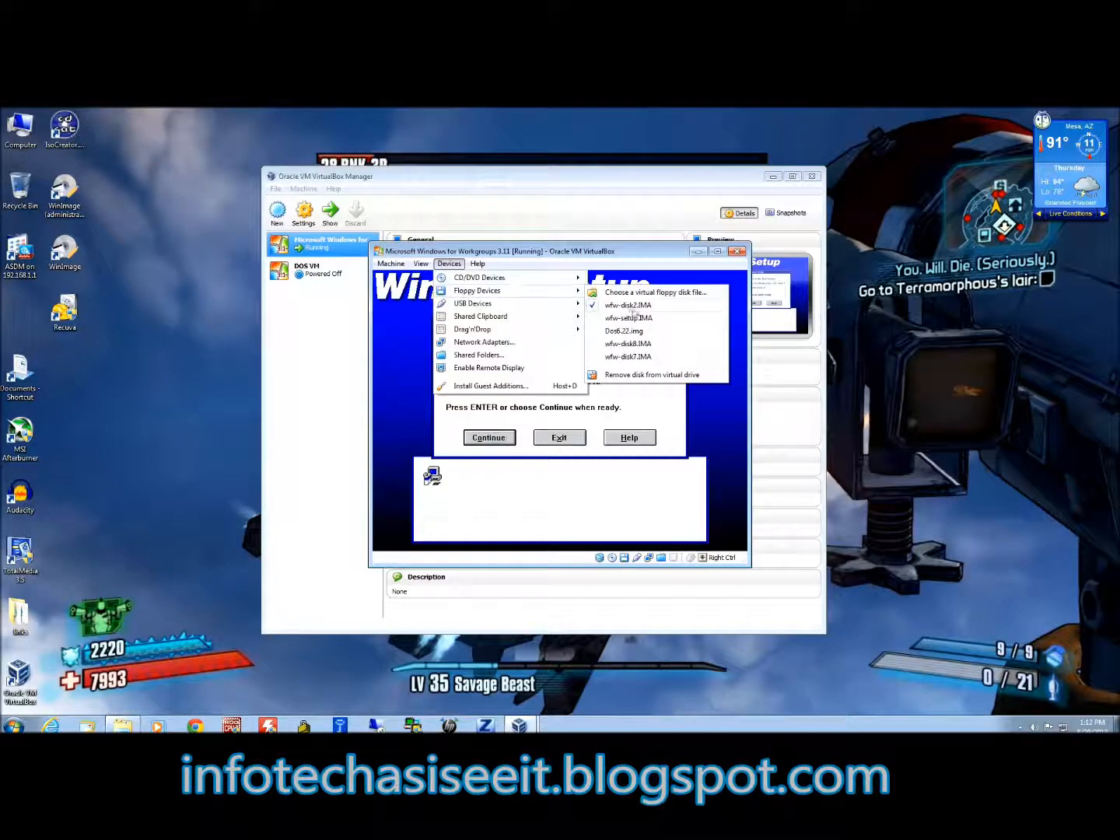
pyautogui.moveTo(497, 304)
pyautogui.moveTo(560, 292)
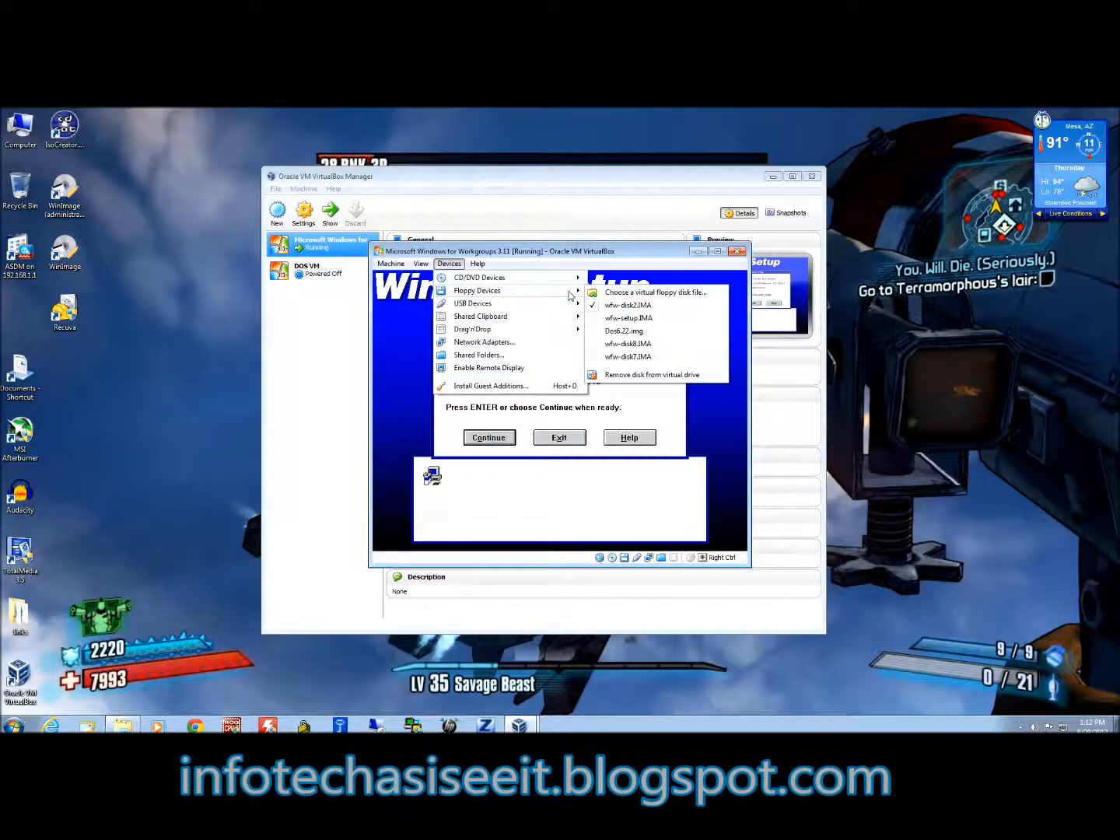
pyautogui.click(640, 293)
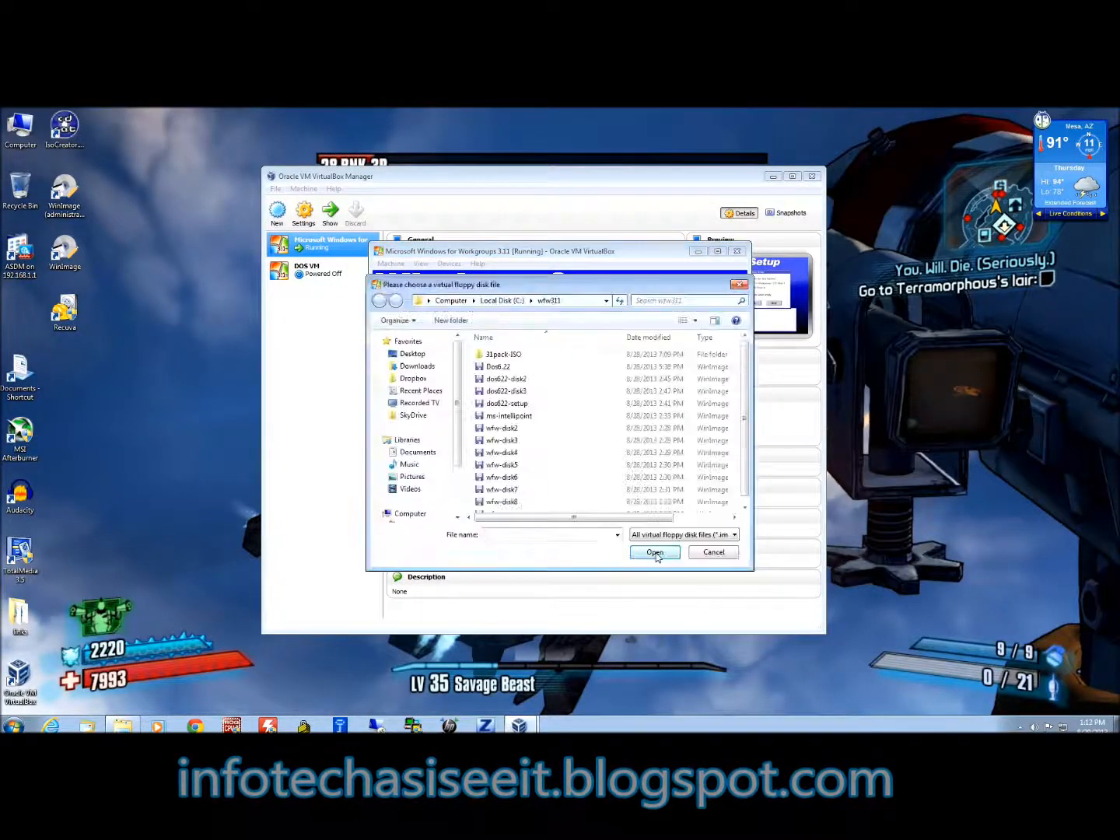
pyautogui.doubleClick(505, 440)
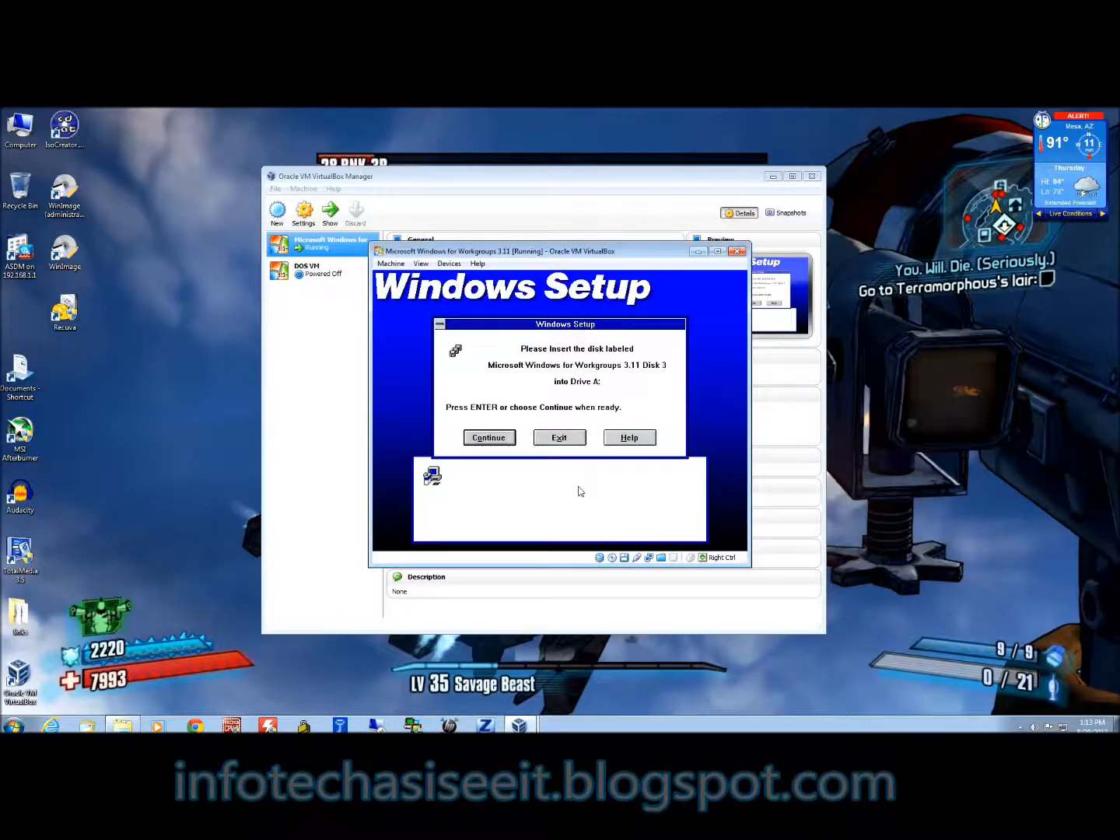
pyautogui.press('Return')
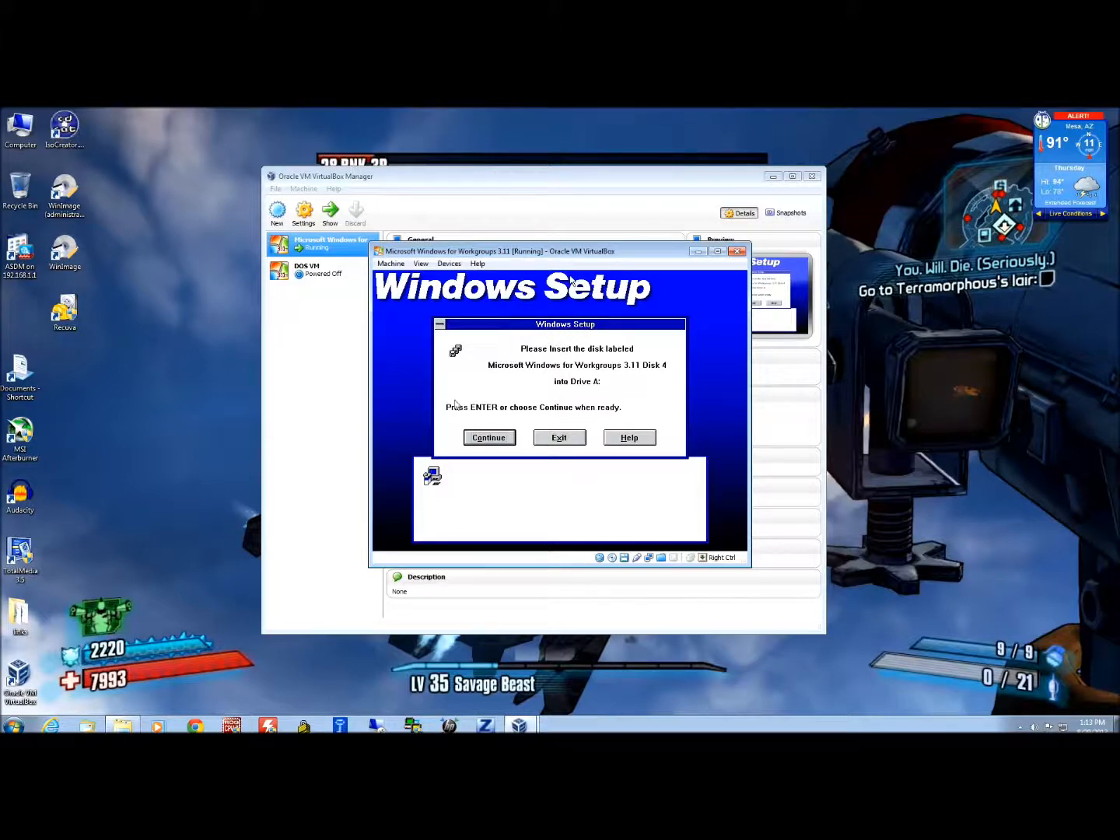
# Load the wfw-disk4 image into the virtual floppy drive and continue the Windows setup.
pyautogui.click(448, 263)
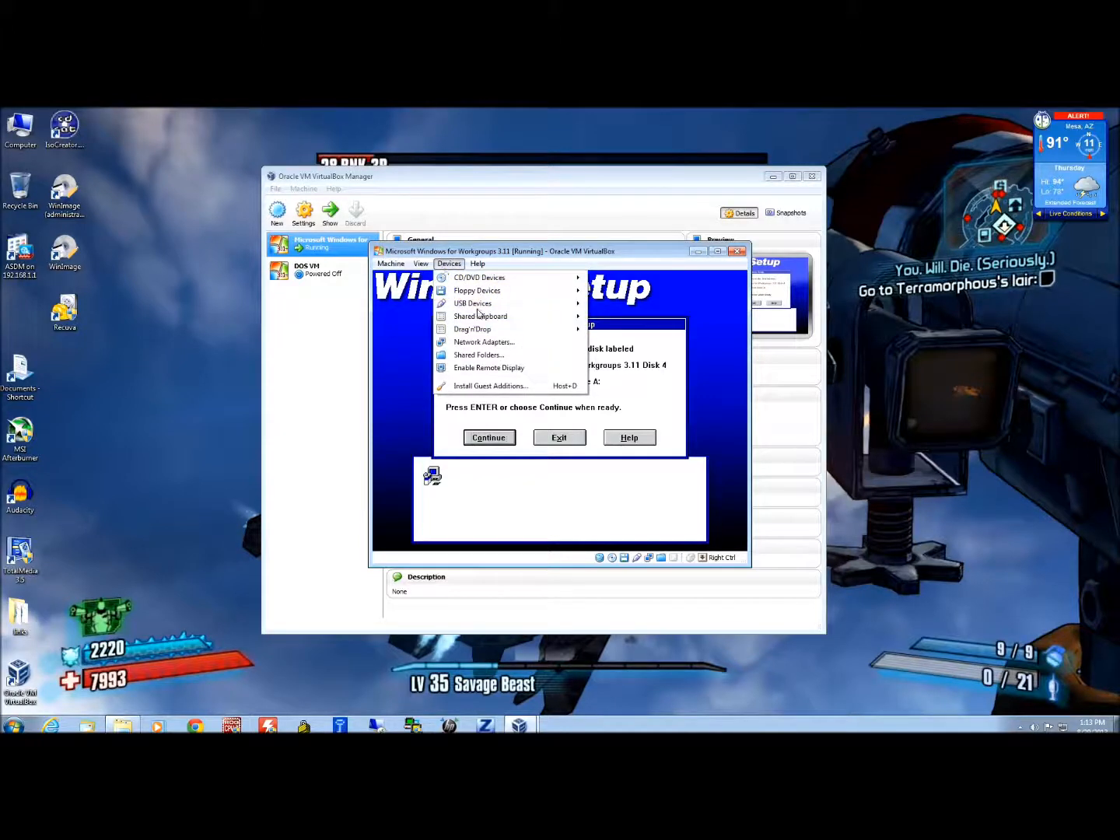
pyautogui.moveTo(553, 296)
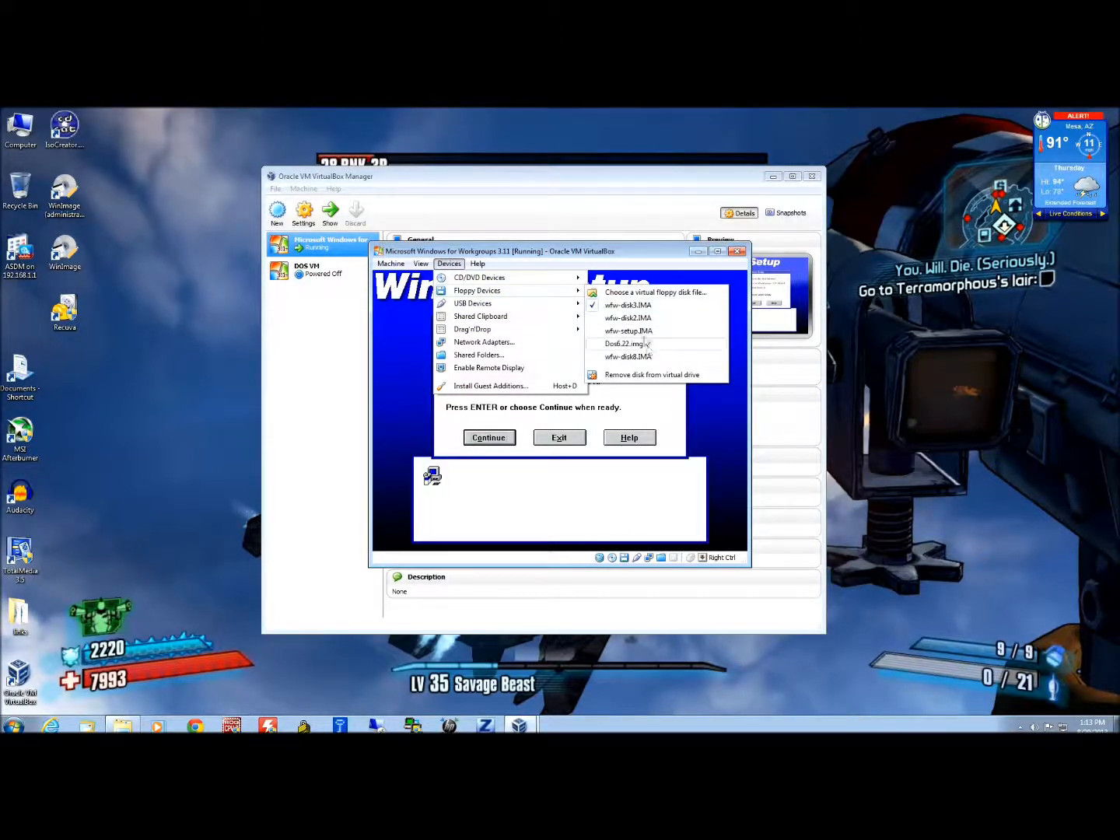
pyautogui.click(644, 293)
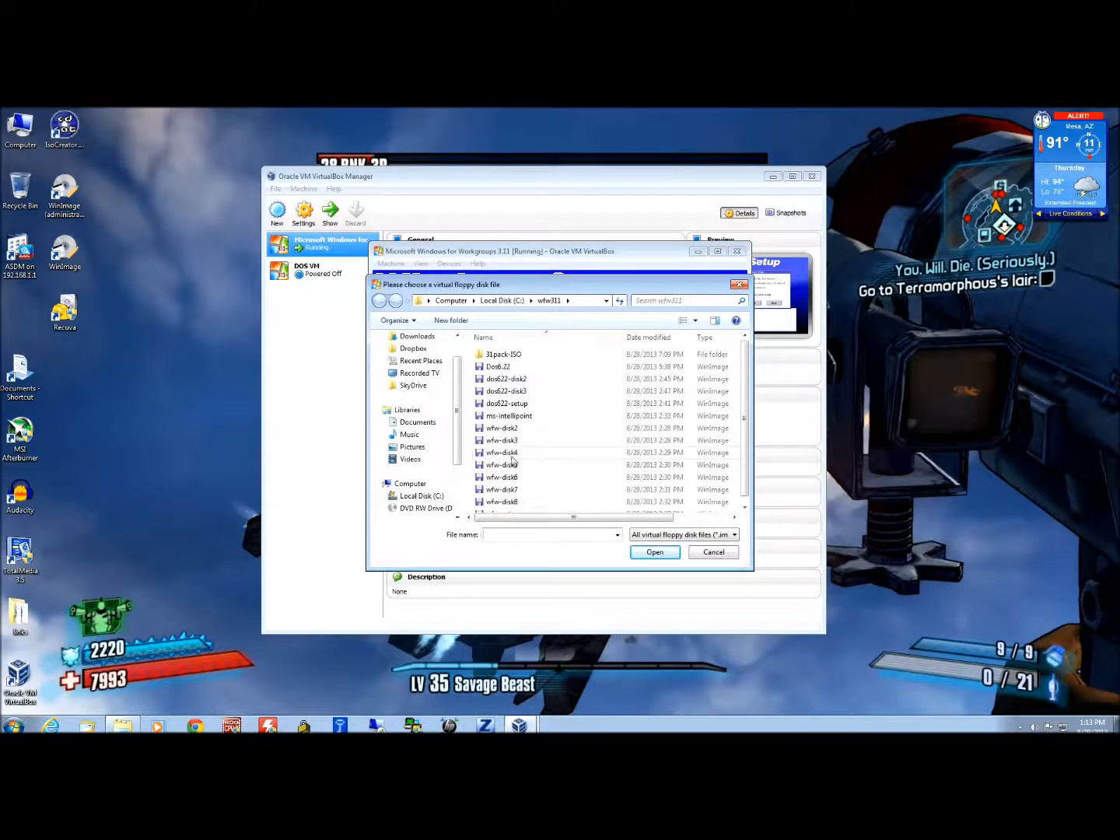
pyautogui.click(511, 456)
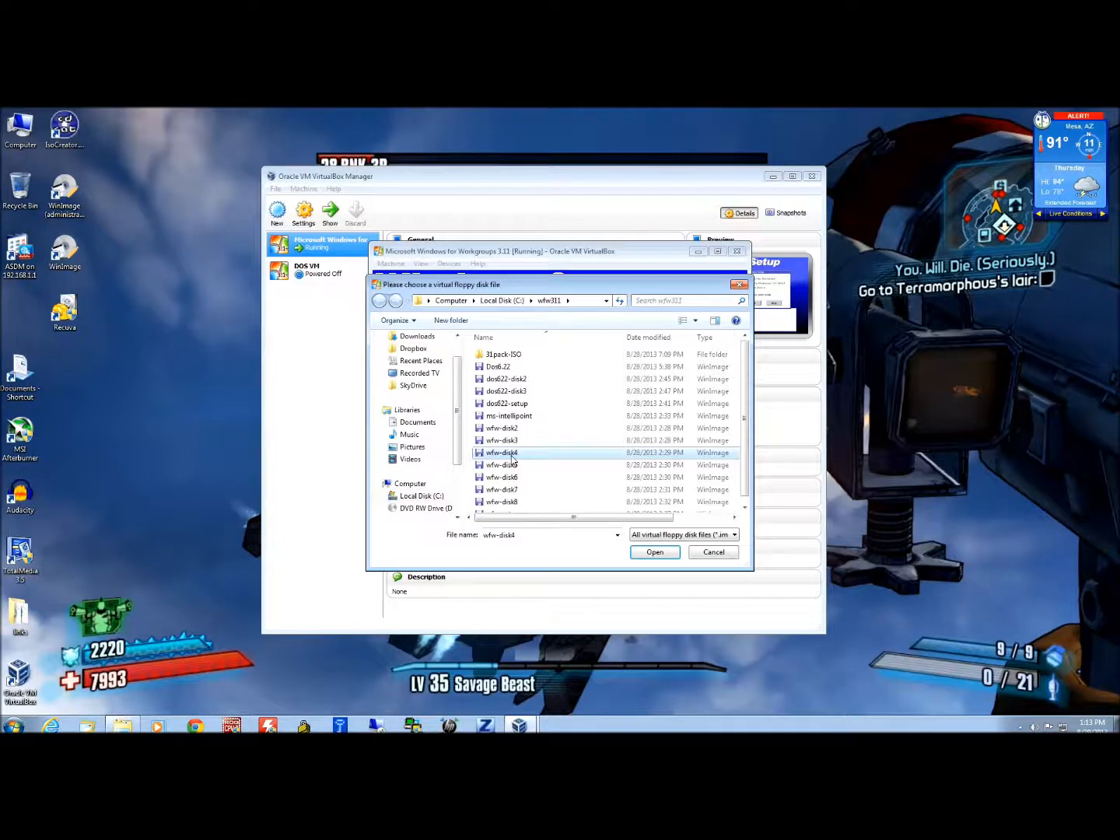
pyautogui.doubleClick(512, 457)
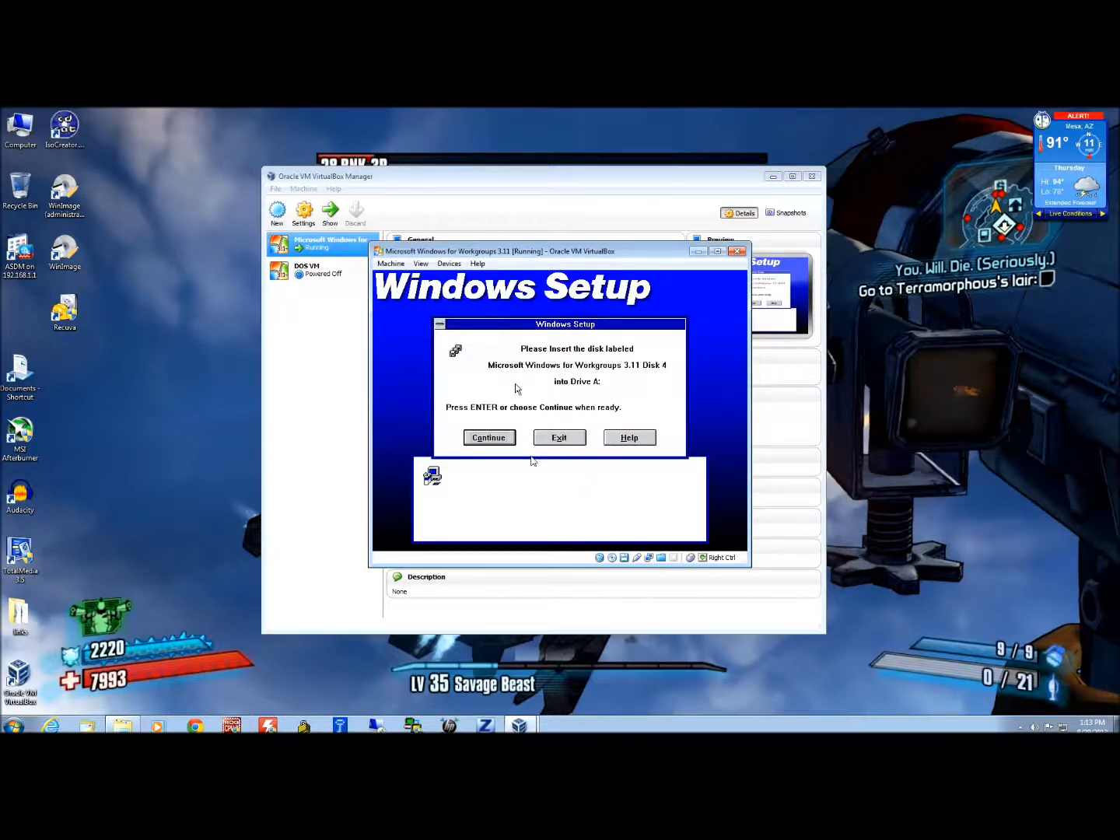
pyautogui.press('Return')
pyautogui.press('Return')
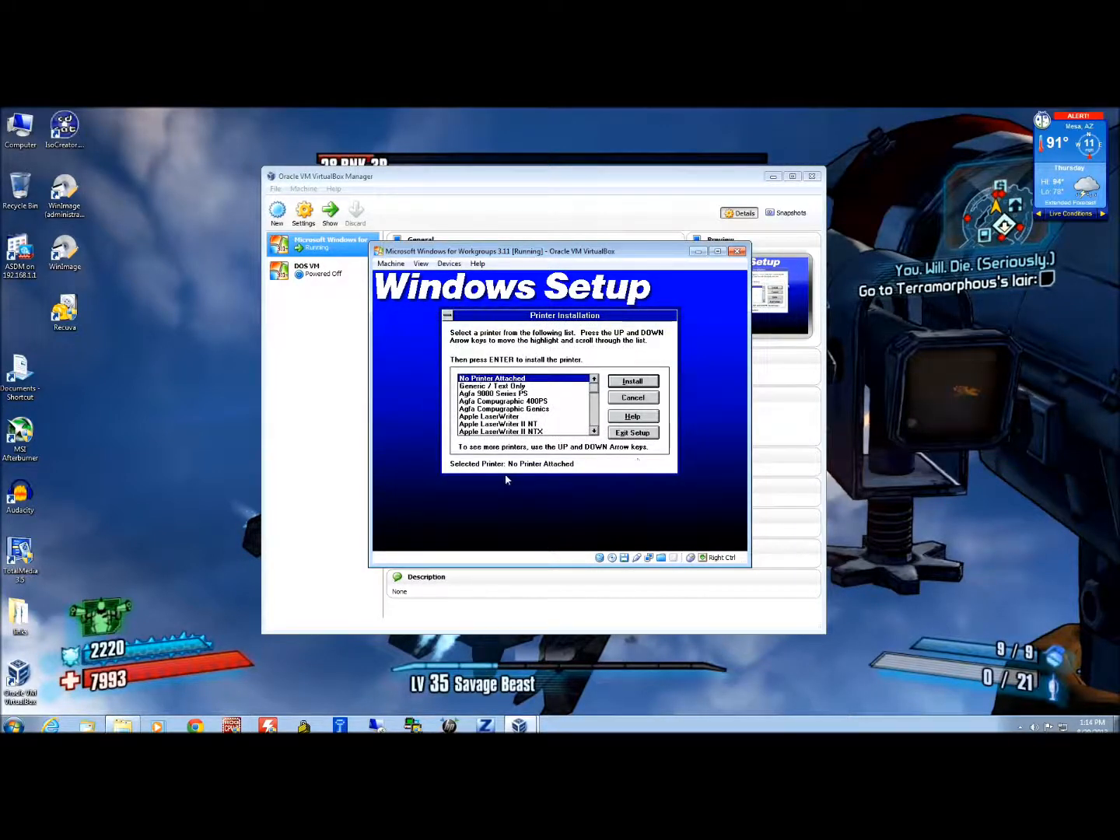
# Complete the remaining setup pages without installing a printer or network, and skip the tutorial.
pyautogui.click(638, 398)
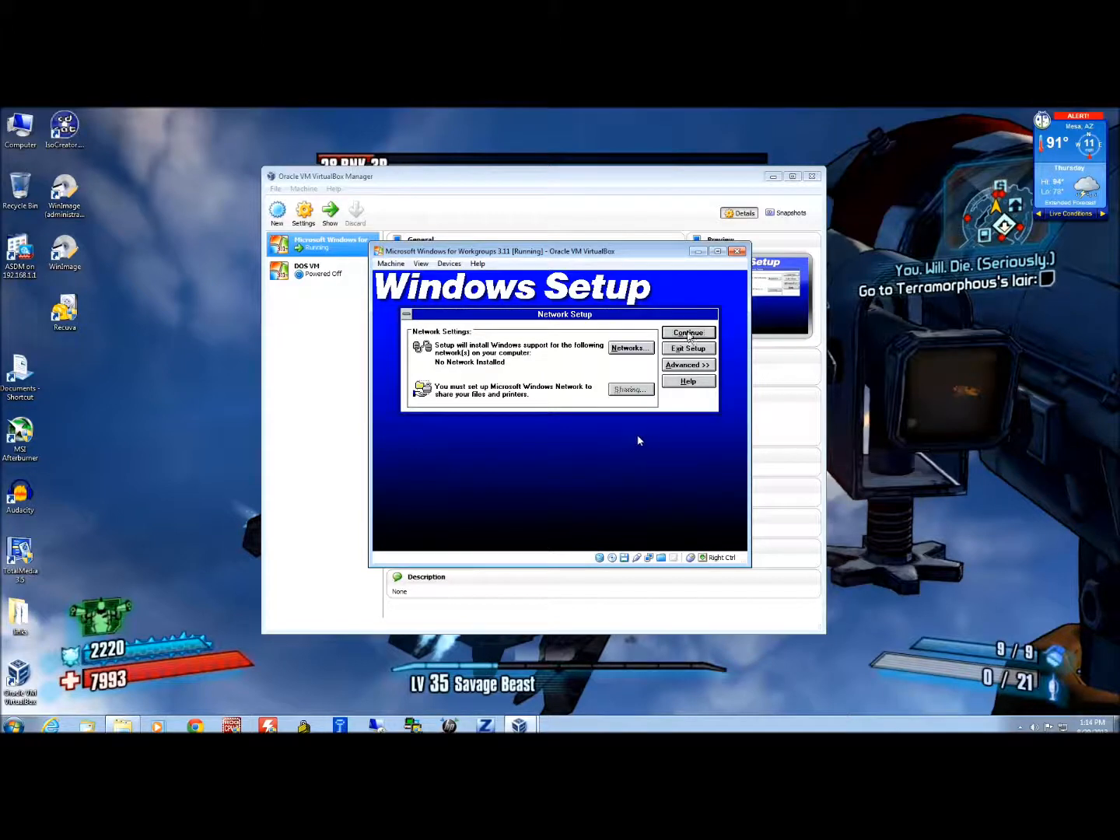
pyautogui.click(688, 334)
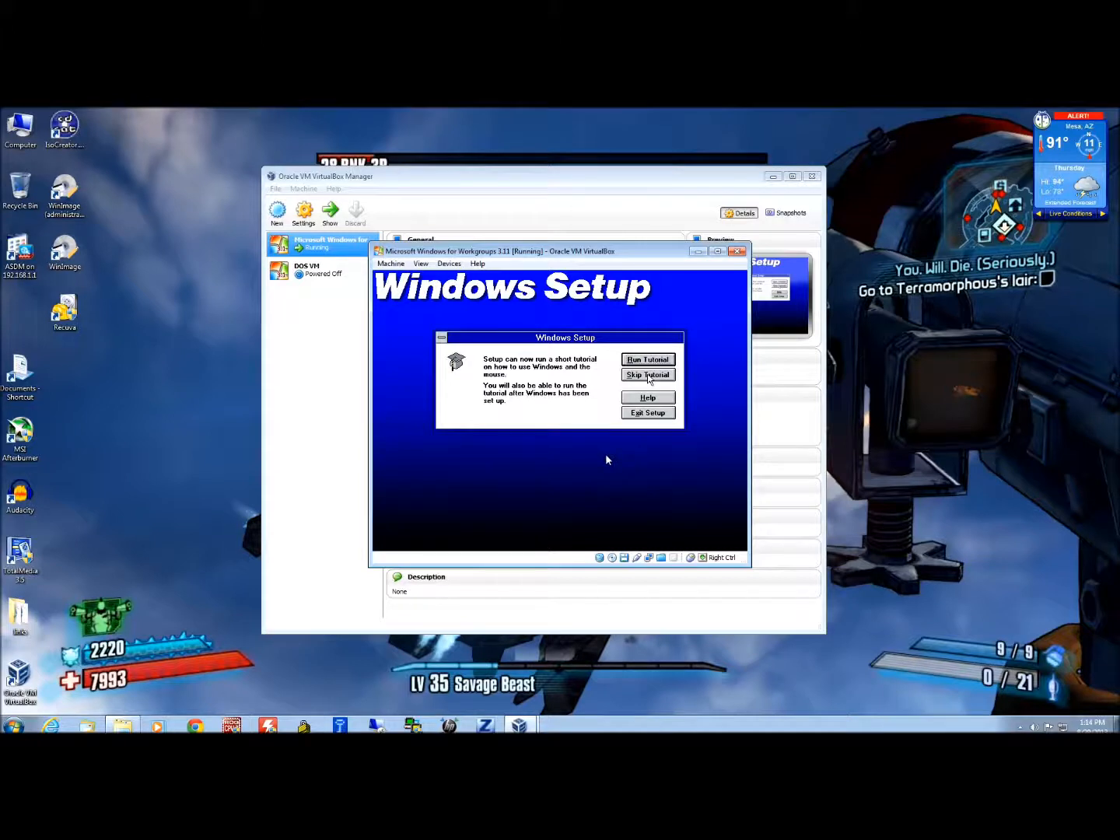
pyautogui.click(648, 376)
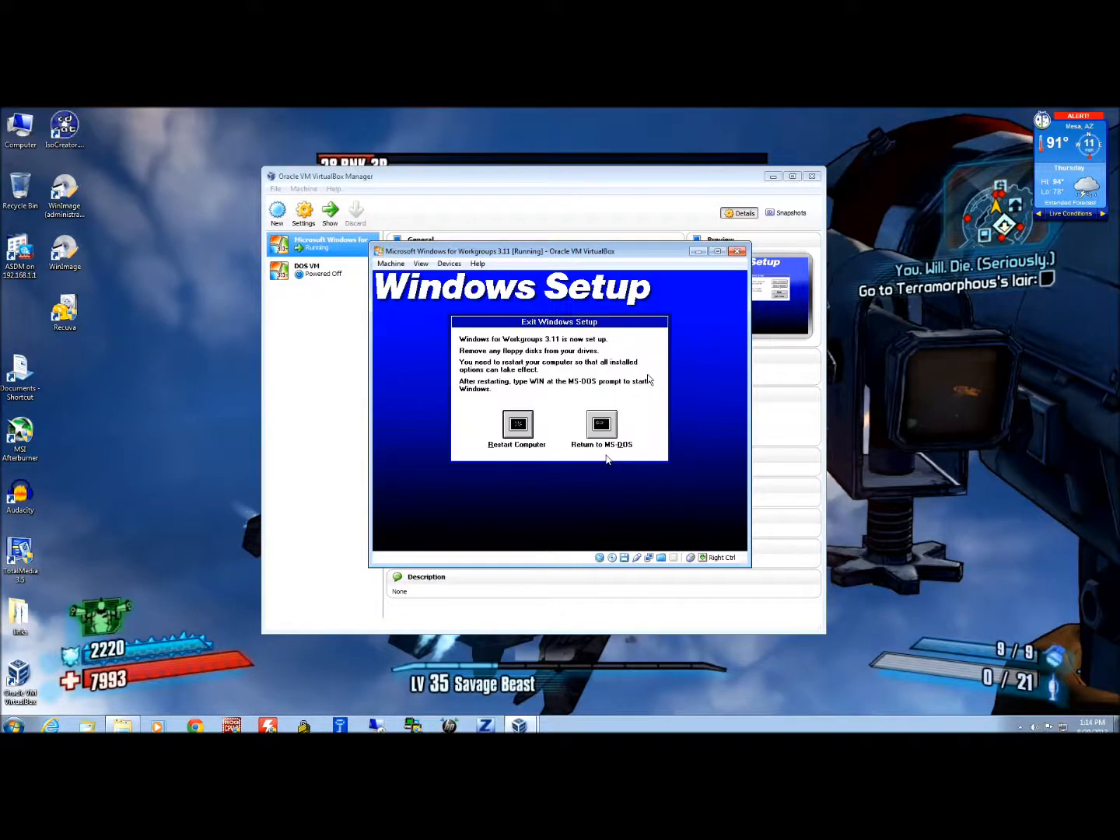
# Restart the virtual computer and start Windows from the DOS prompt with the win command.
pyautogui.click(516, 426)
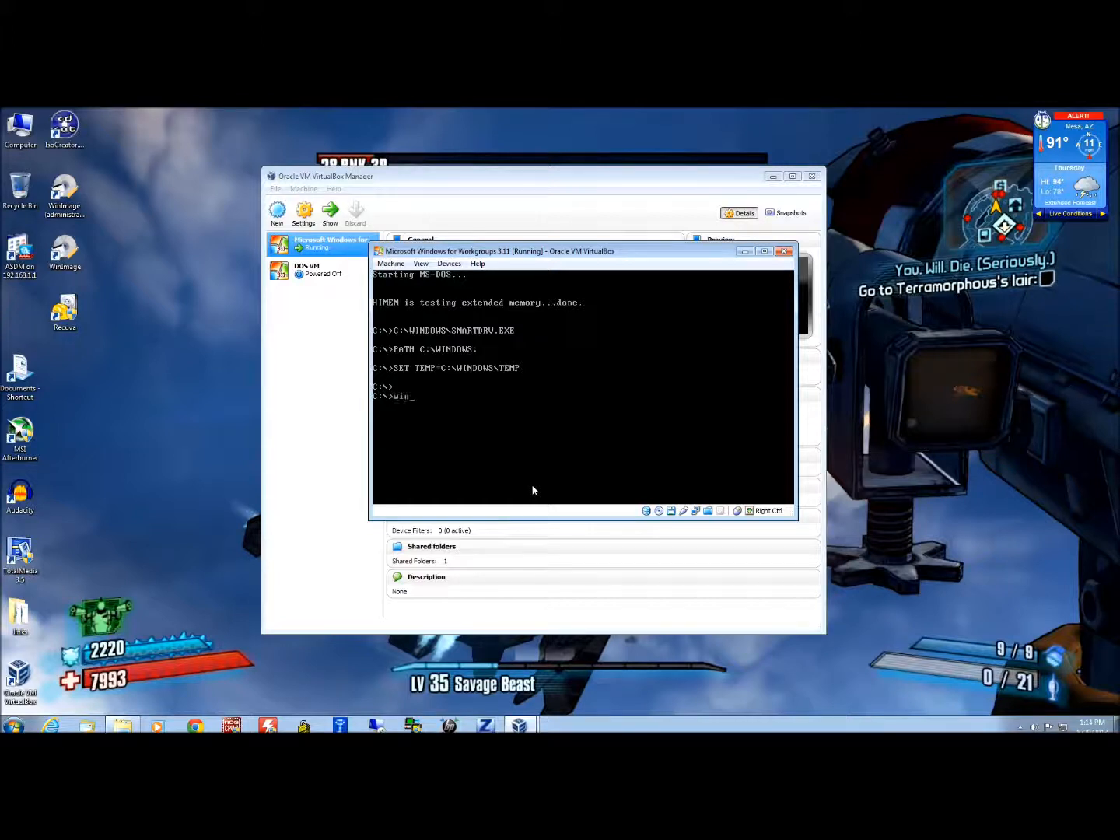
pyautogui.press('Return')
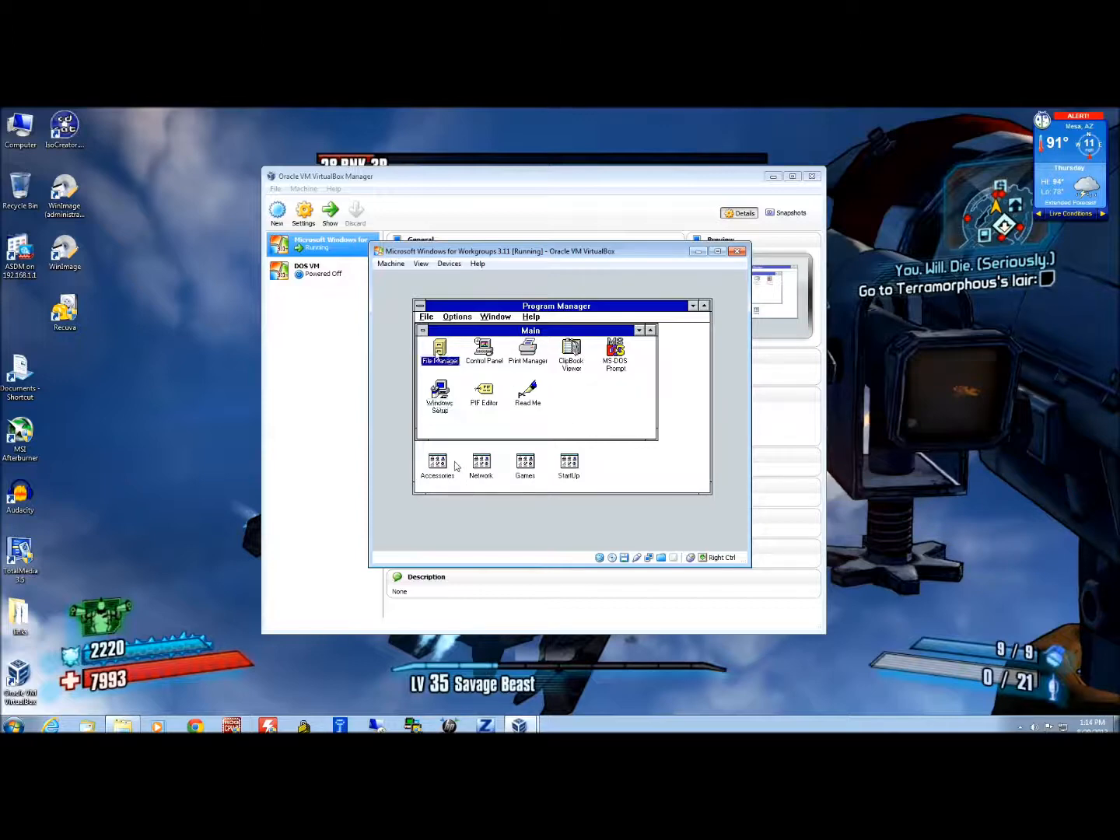
pyautogui.click(486, 354)
pyautogui.click(440, 354)
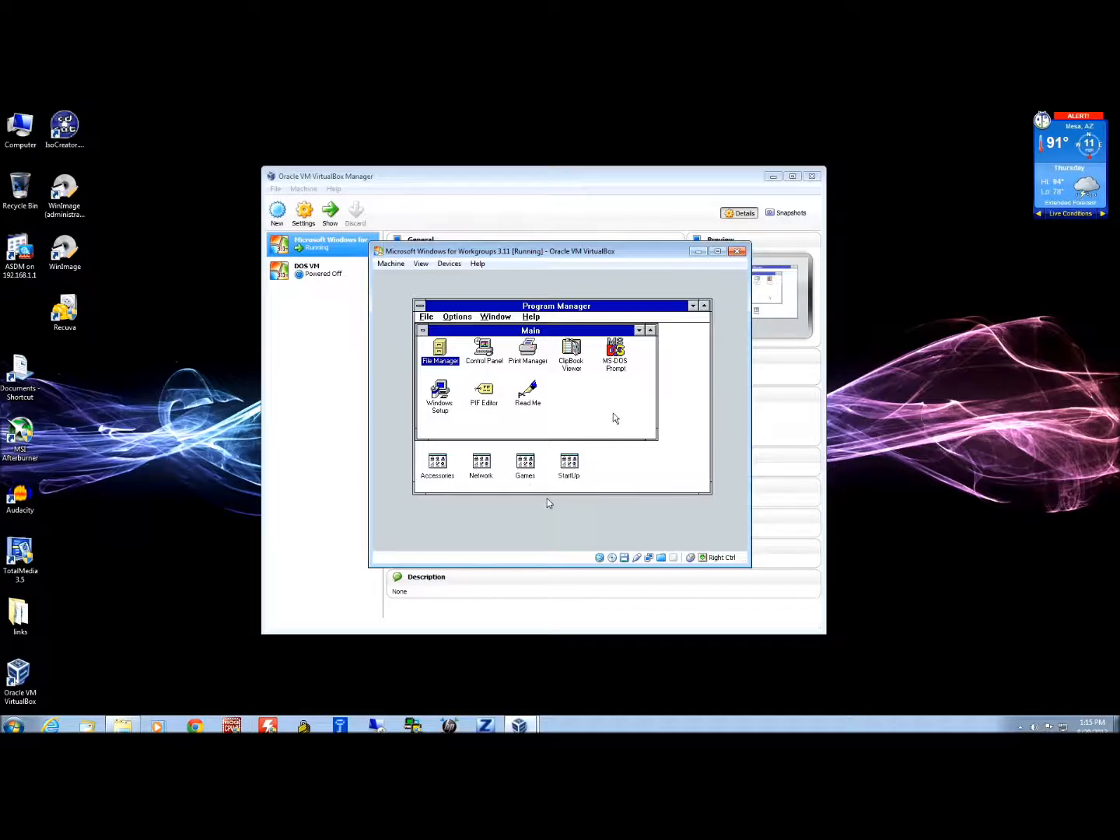
pyautogui.click(535, 356)
pyautogui.click(609, 364)
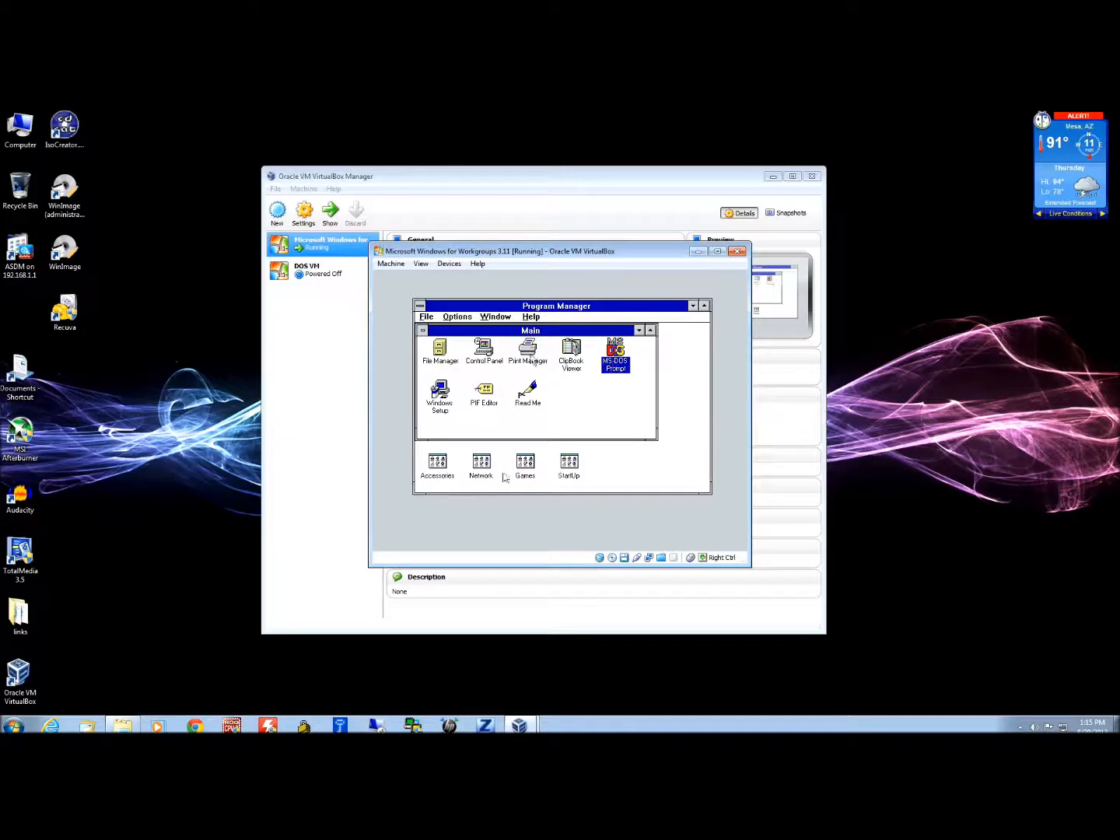
pyautogui.click(441, 351)
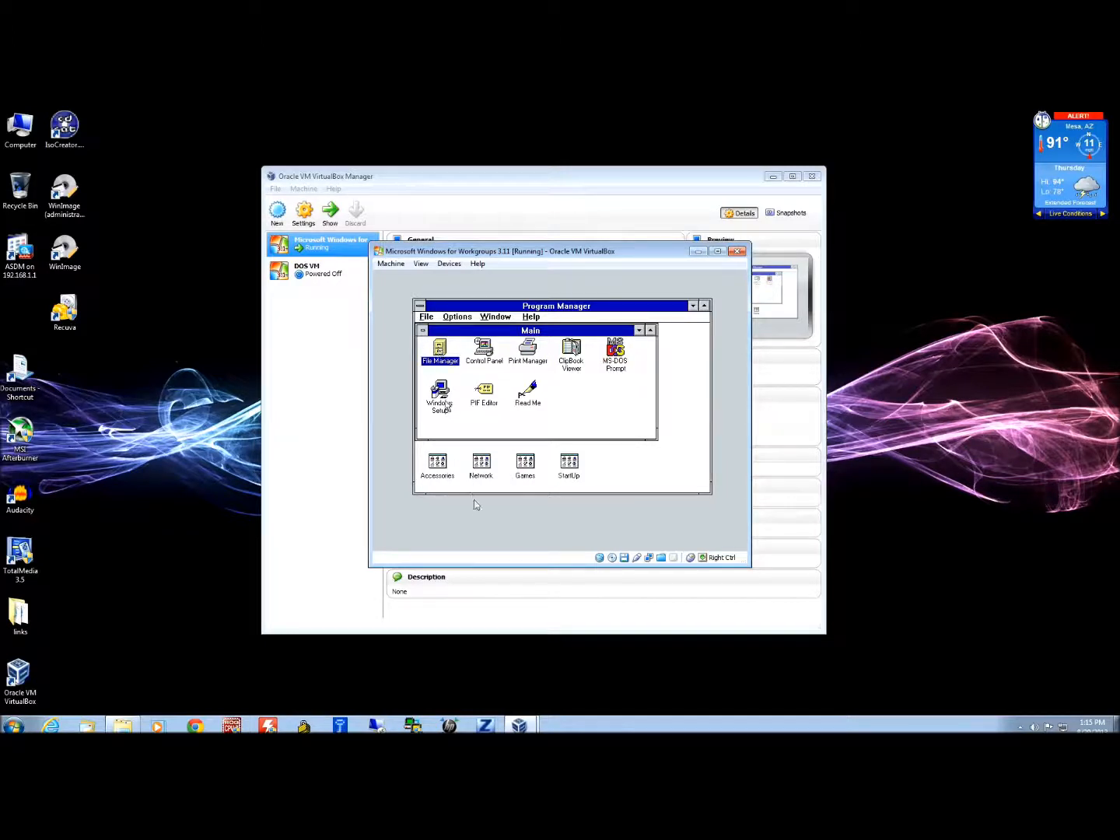
pyautogui.click(447, 403)
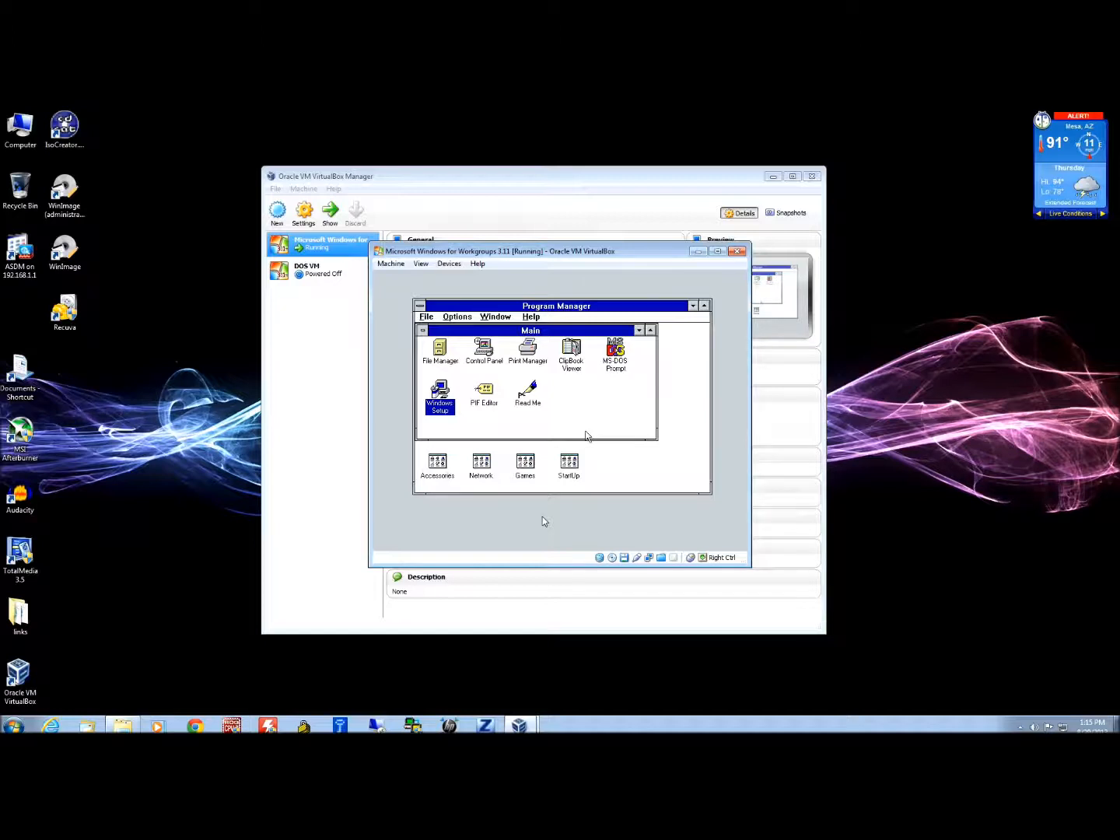
pyautogui.click(443, 355)
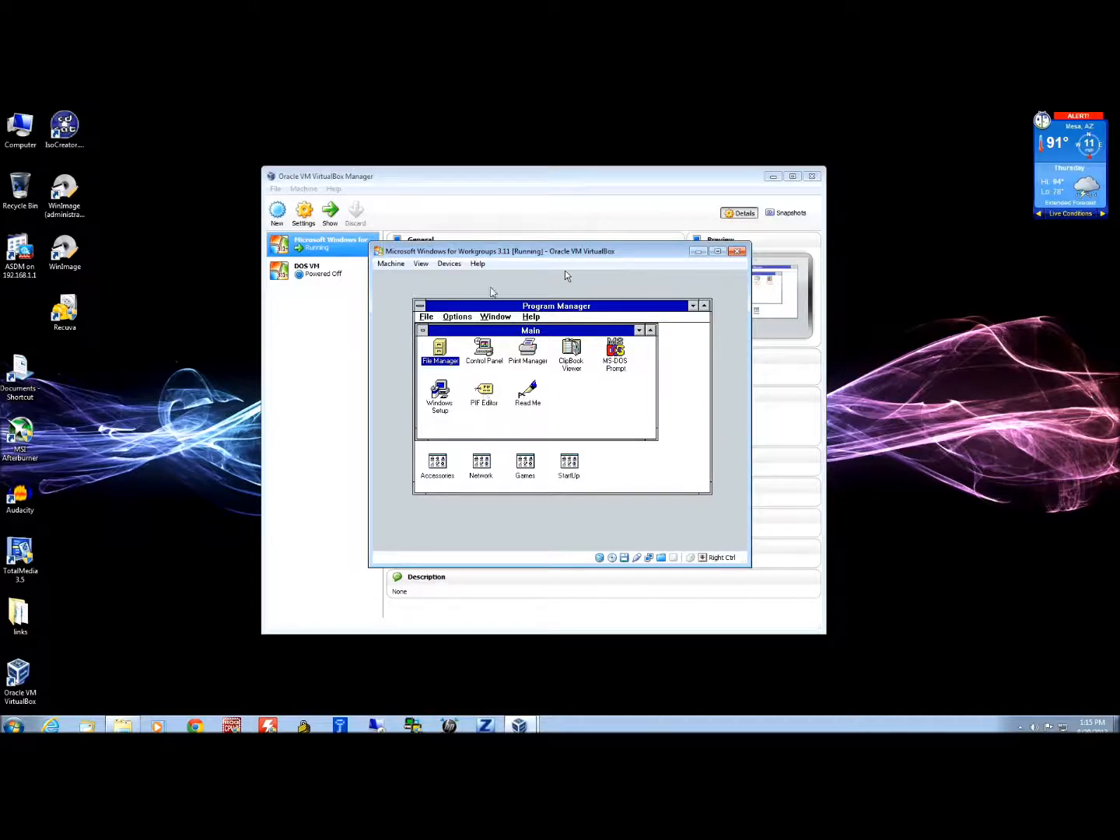
# Mount the 31pack.iso image in the machine's virtual CD/DVD drive.
pyautogui.click(447, 266)
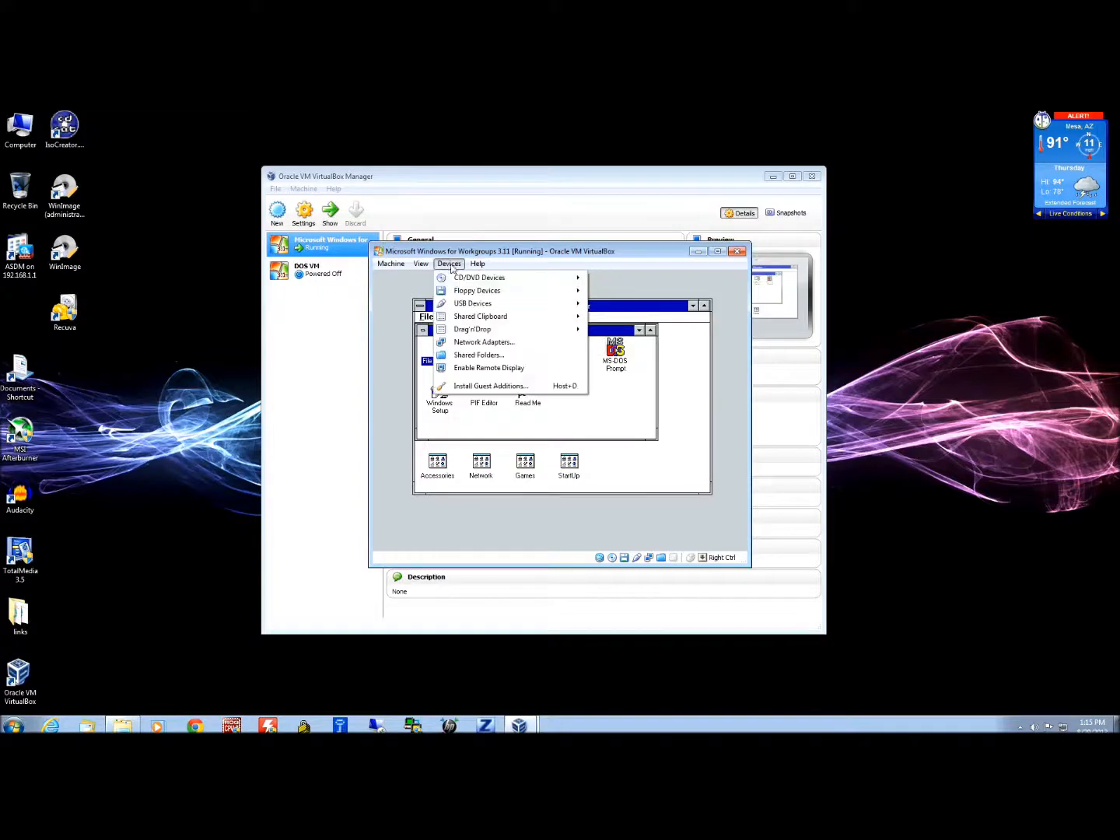
pyautogui.moveTo(456, 281)
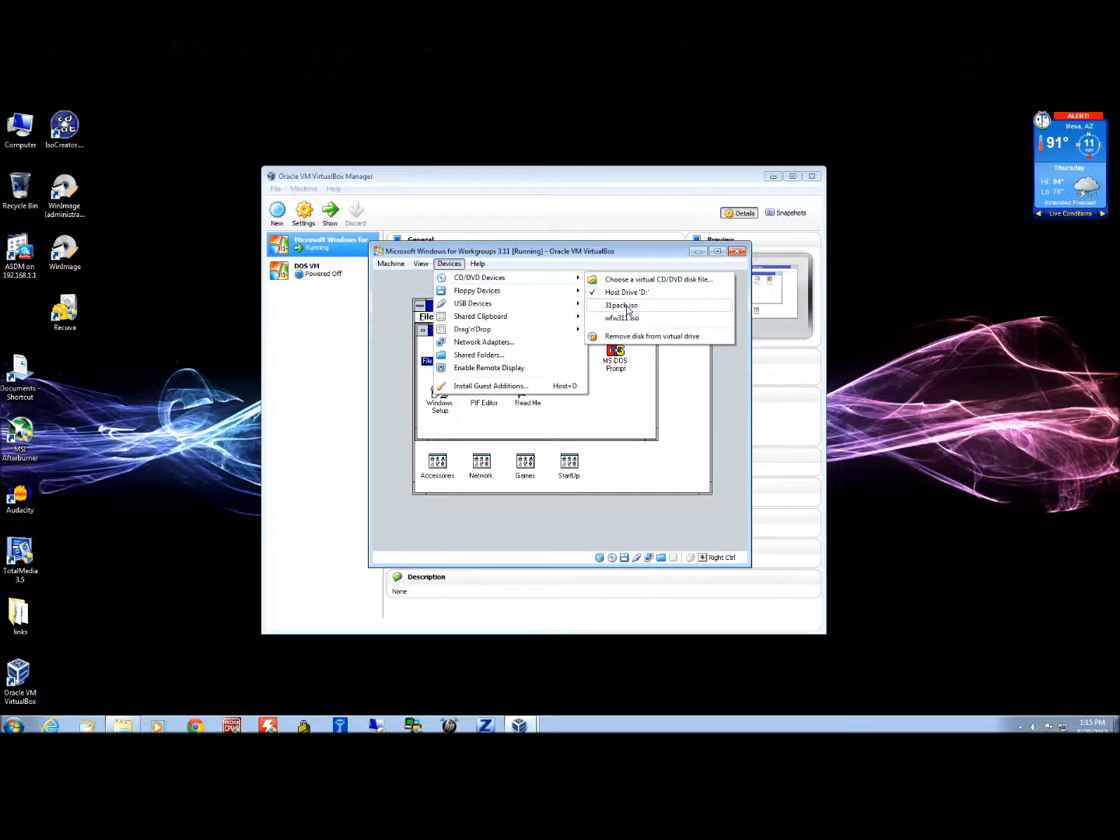
pyautogui.click(622, 306)
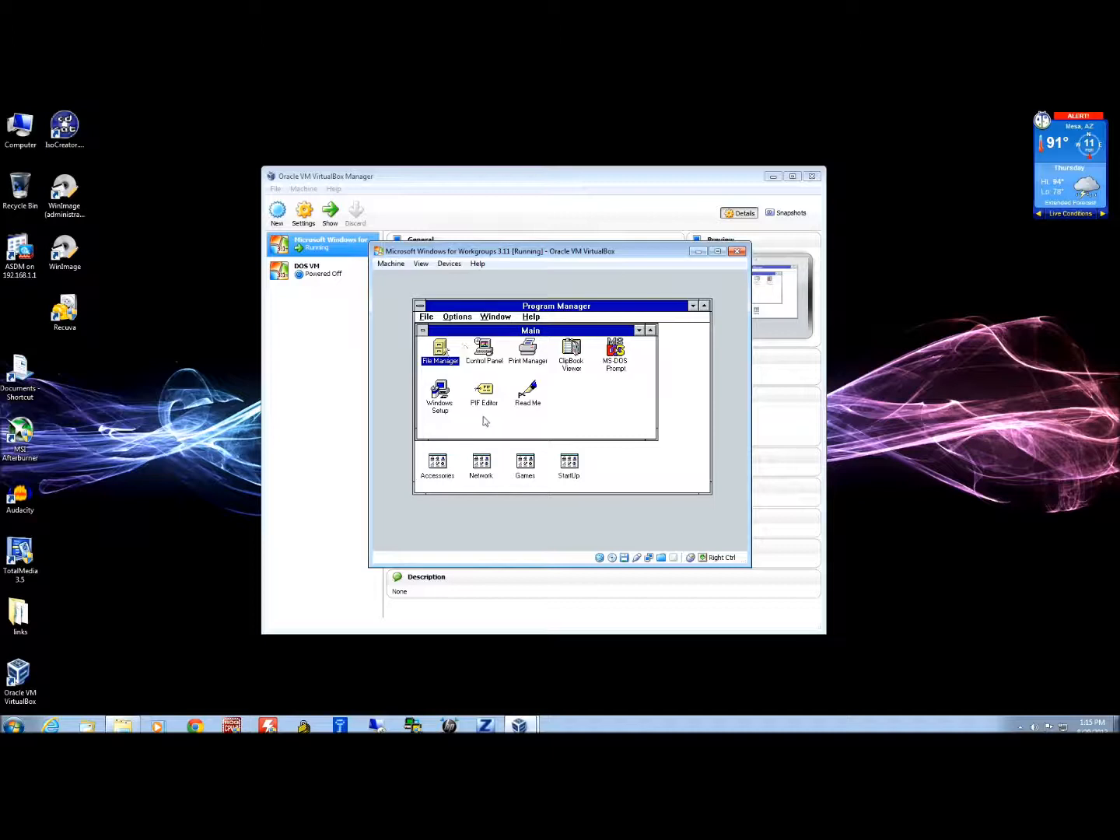
# Open File Manager, check which drives are available for the mounted CD, and exit File Manager.
pyautogui.press('Return')
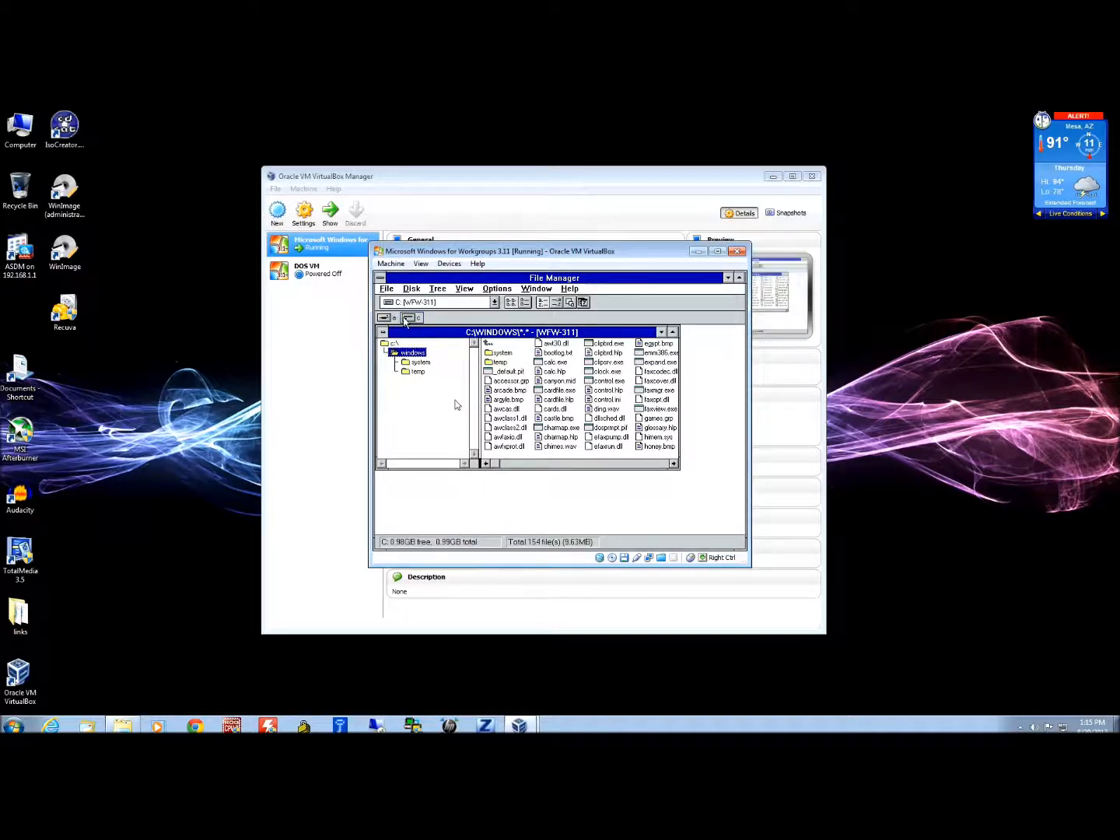
pyautogui.click(384, 318)
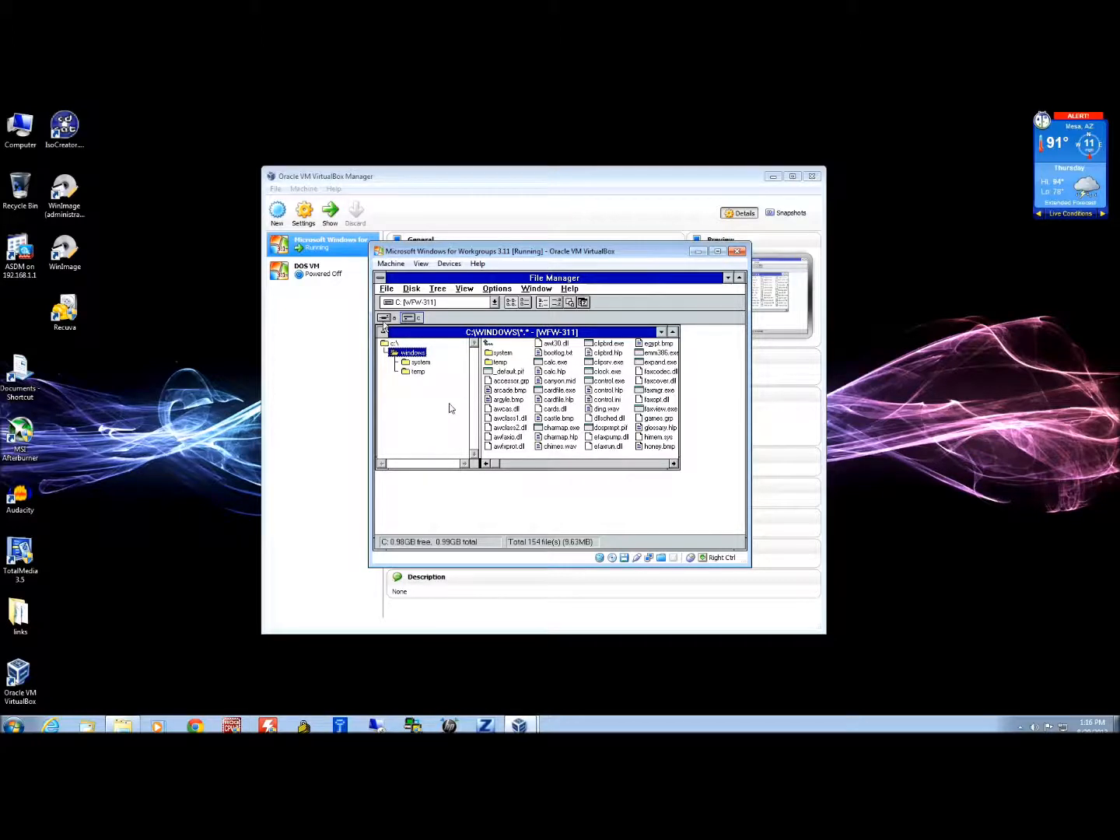
pyautogui.click(409, 318)
pyautogui.click(386, 288)
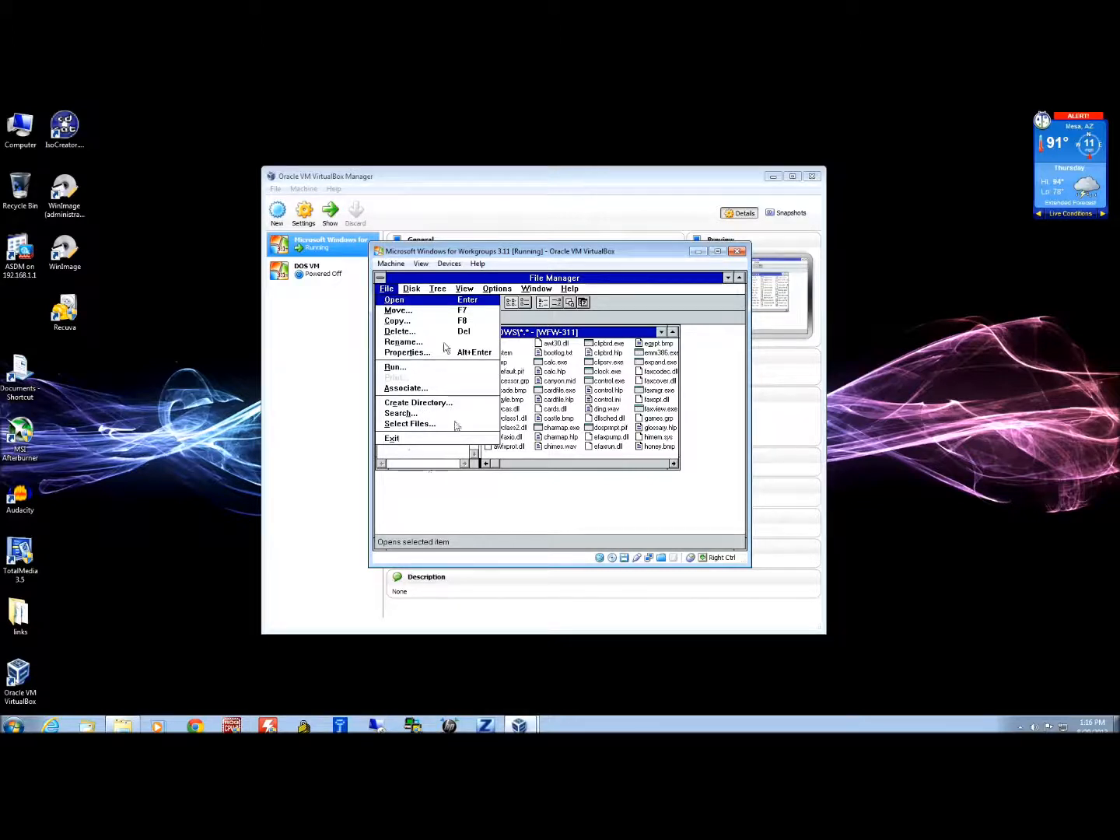
pyautogui.click(401, 440)
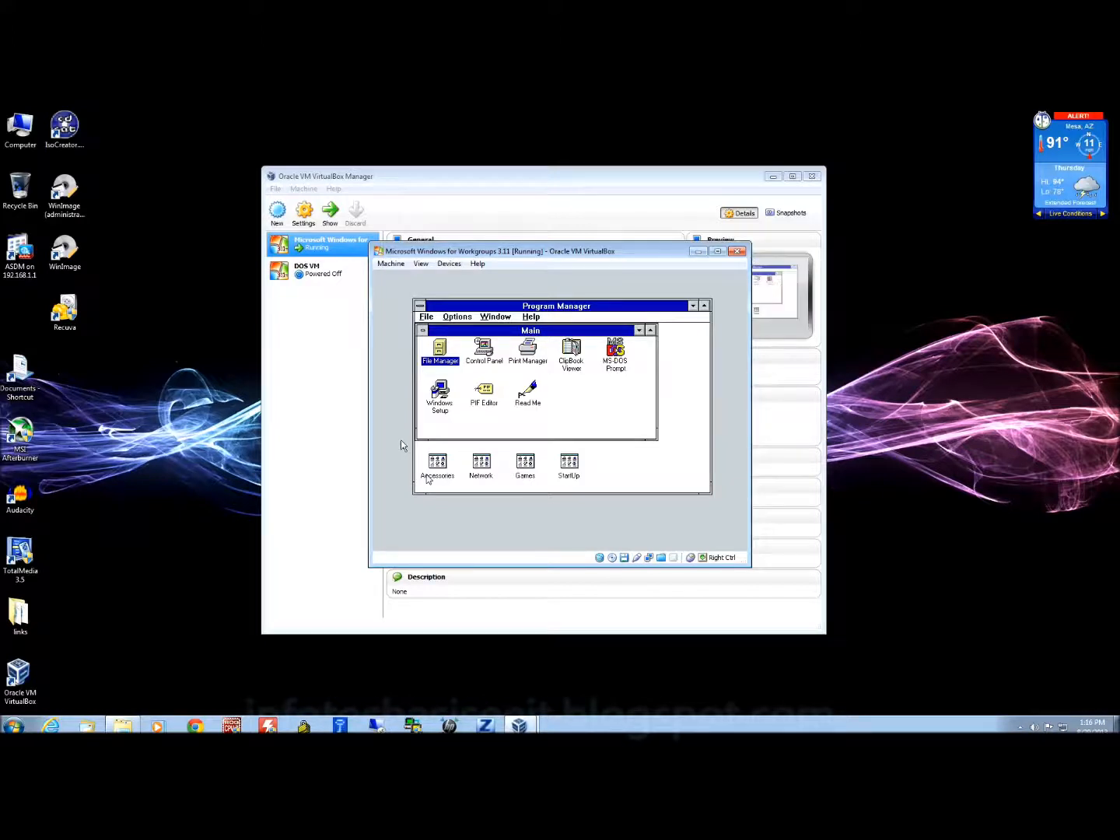
# Exit Windows to the DOS prompt and check which image is mounted in the virtual CD/DVD drive.
pyautogui.click(422, 316)
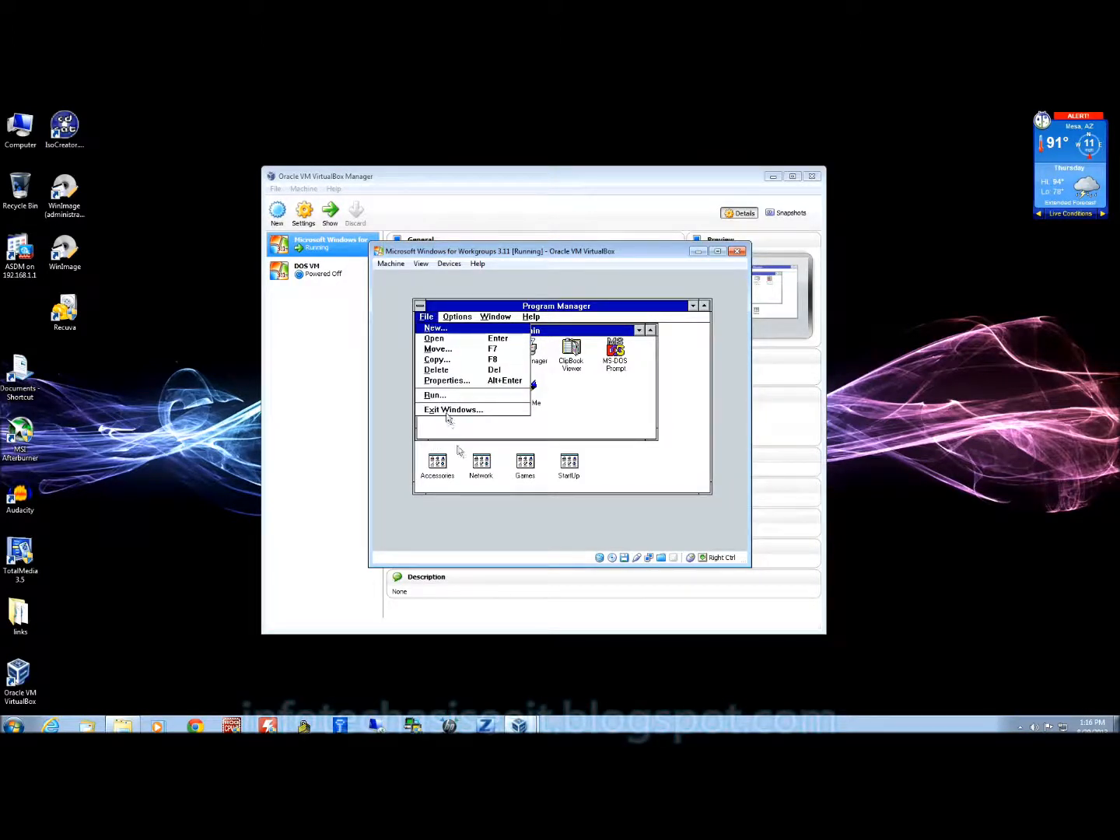
pyautogui.click(447, 410)
pyautogui.click(541, 429)
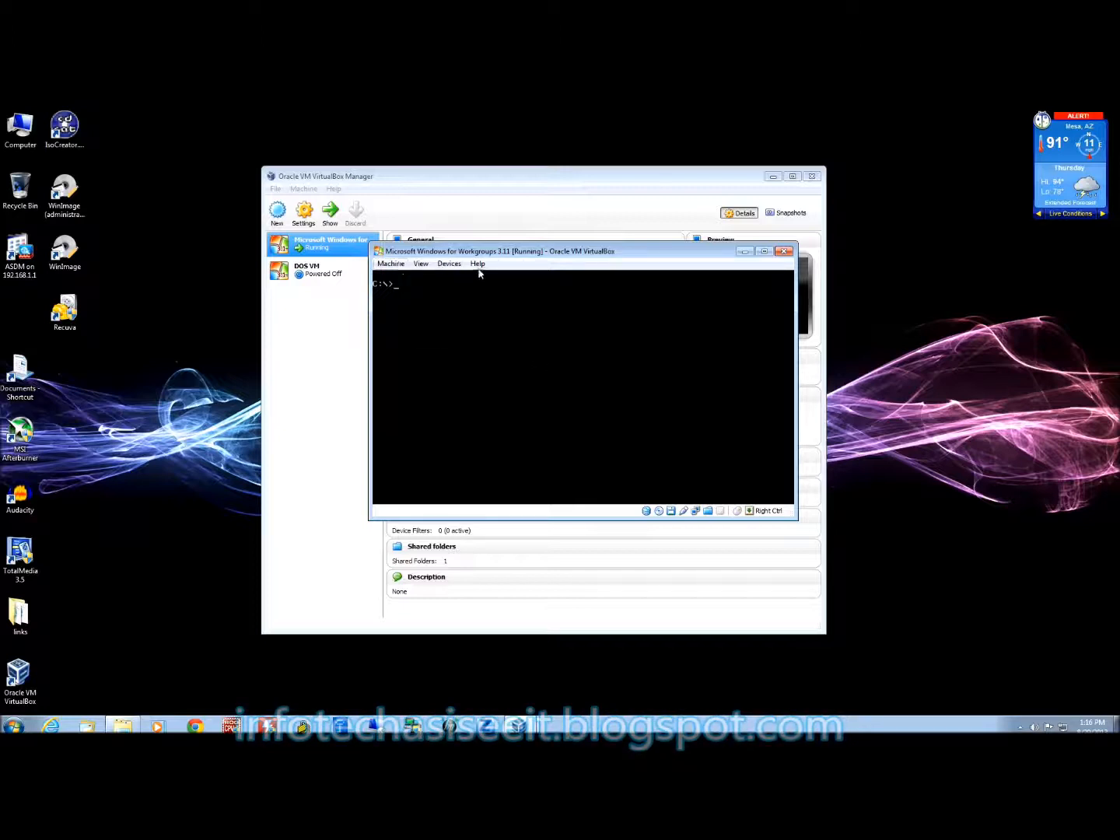
pyautogui.click(451, 264)
pyautogui.moveTo(461, 280)
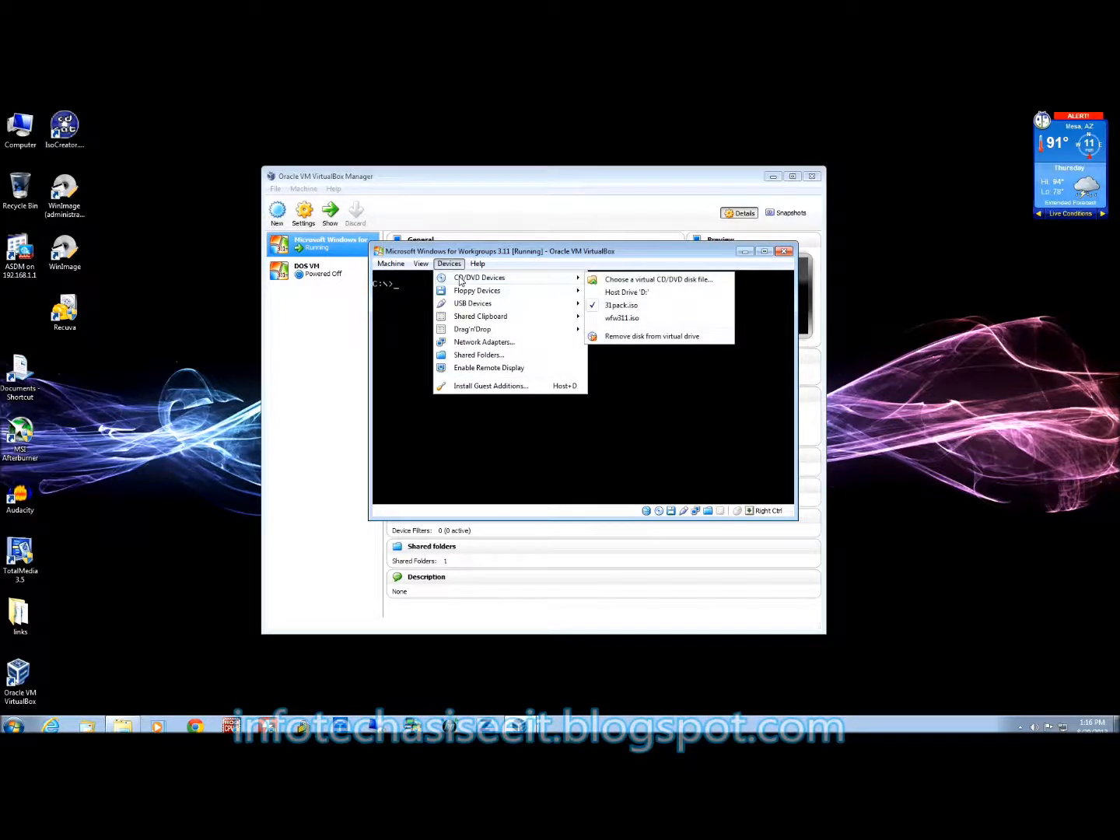
pyautogui.moveTo(391, 267)
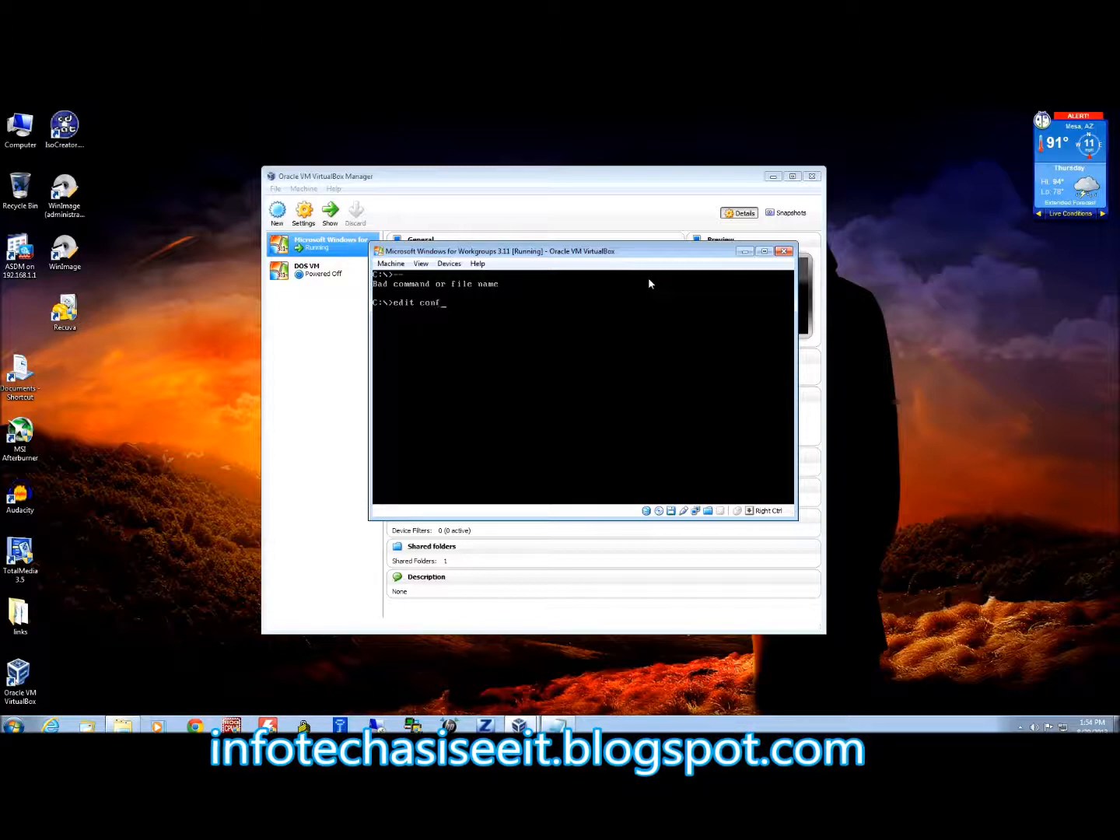
# Open config.sys in the DOS editor, review its CD driver and LASTDRIVE lines, and exit the editor.
pyautogui.write('sys')
pyautogui.press('Return')
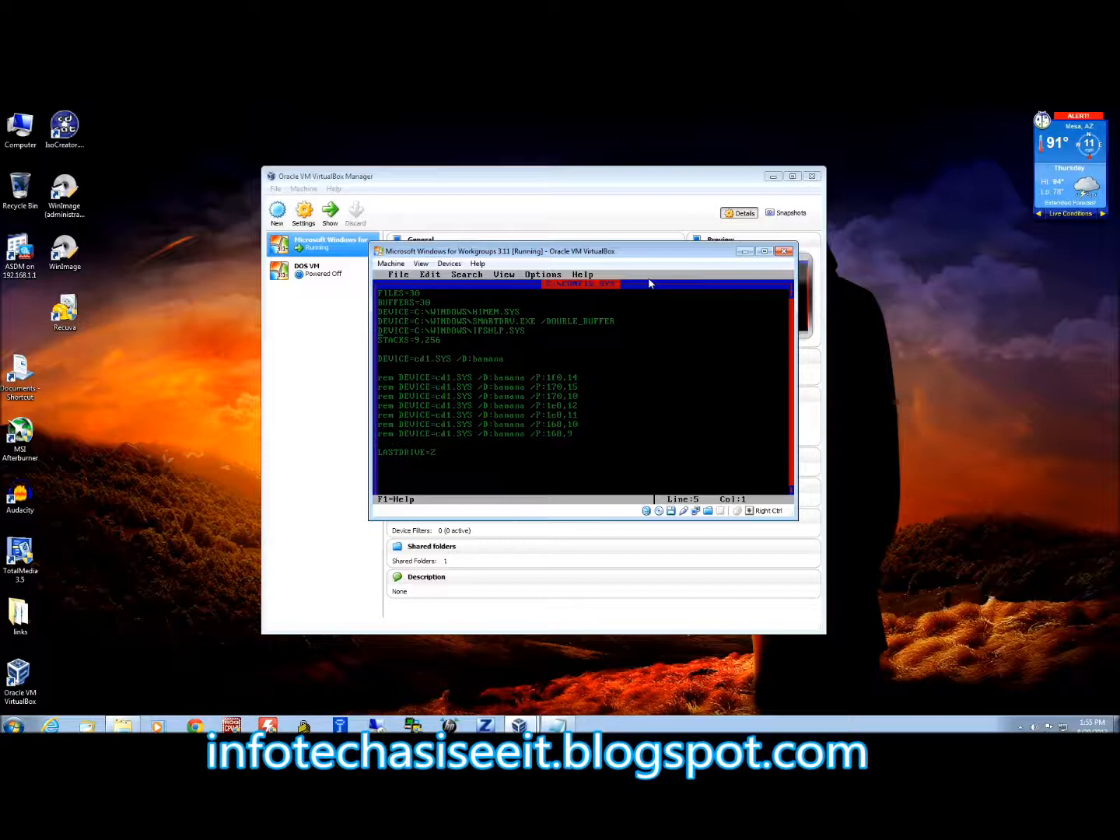
pyautogui.press('Down')
pyautogui.press('Down')
pyautogui.press('Down')
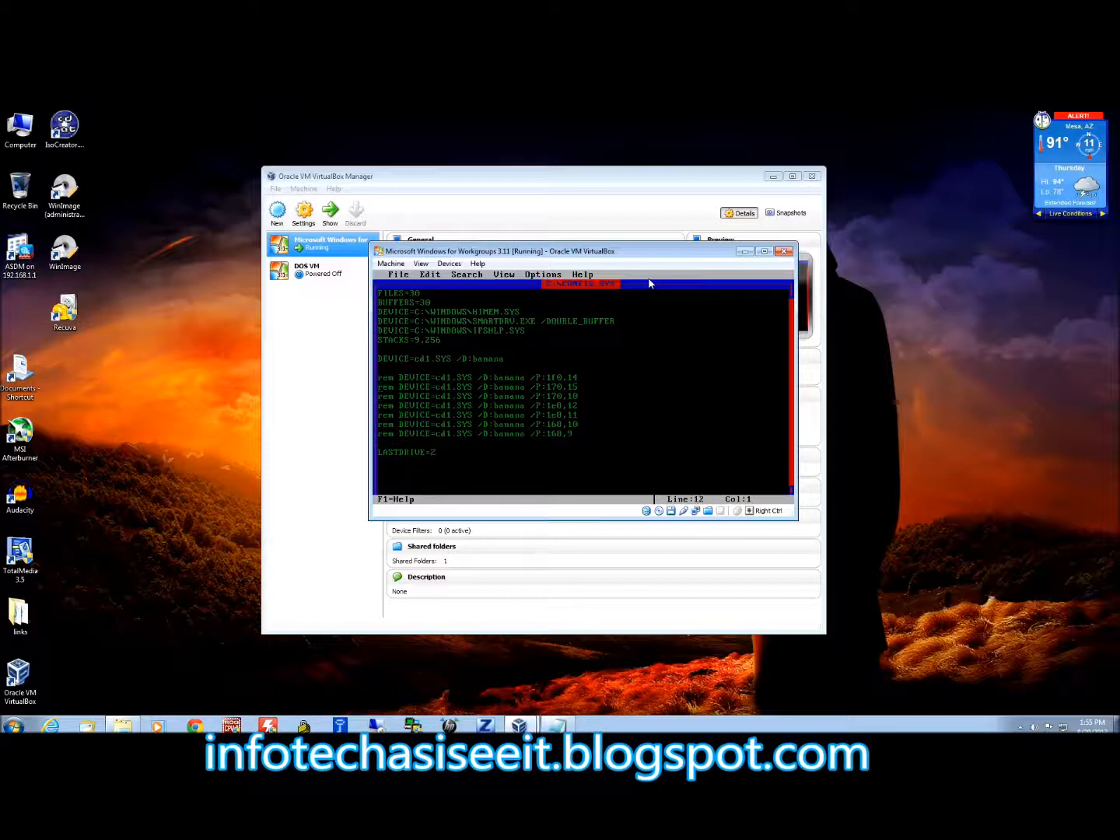
pyautogui.press('Up')
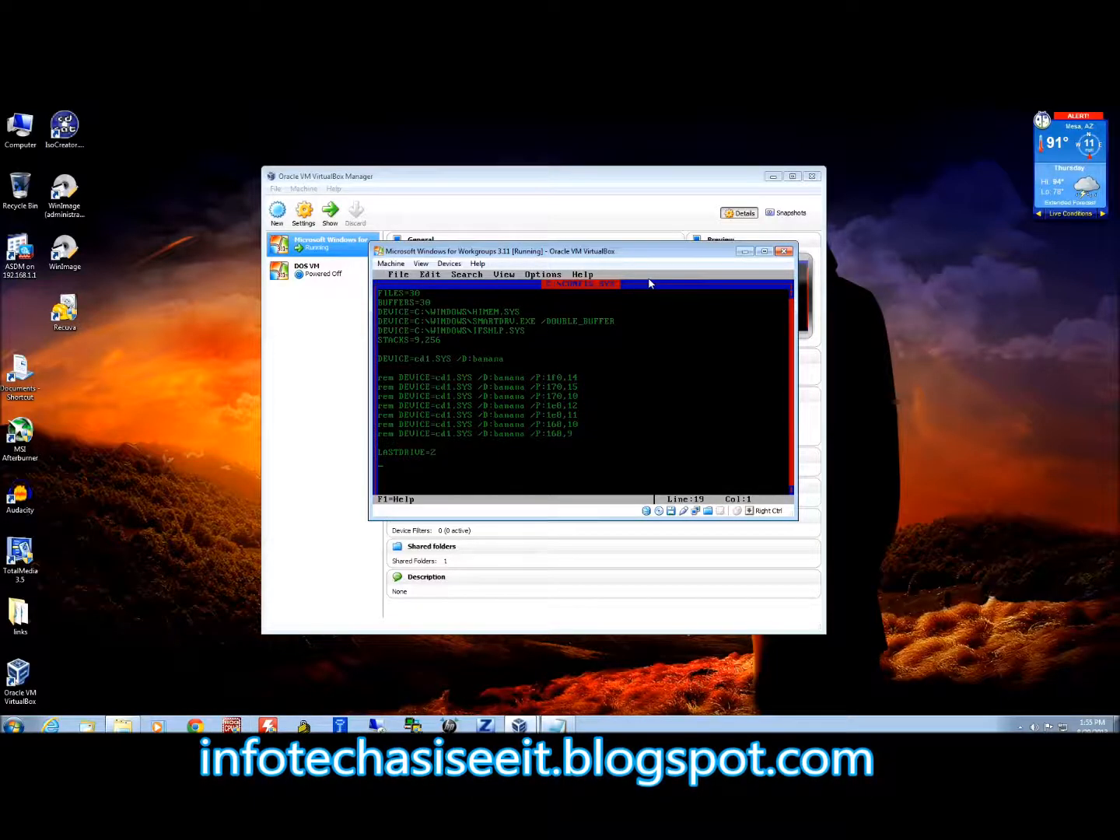
pyautogui.press('alt')
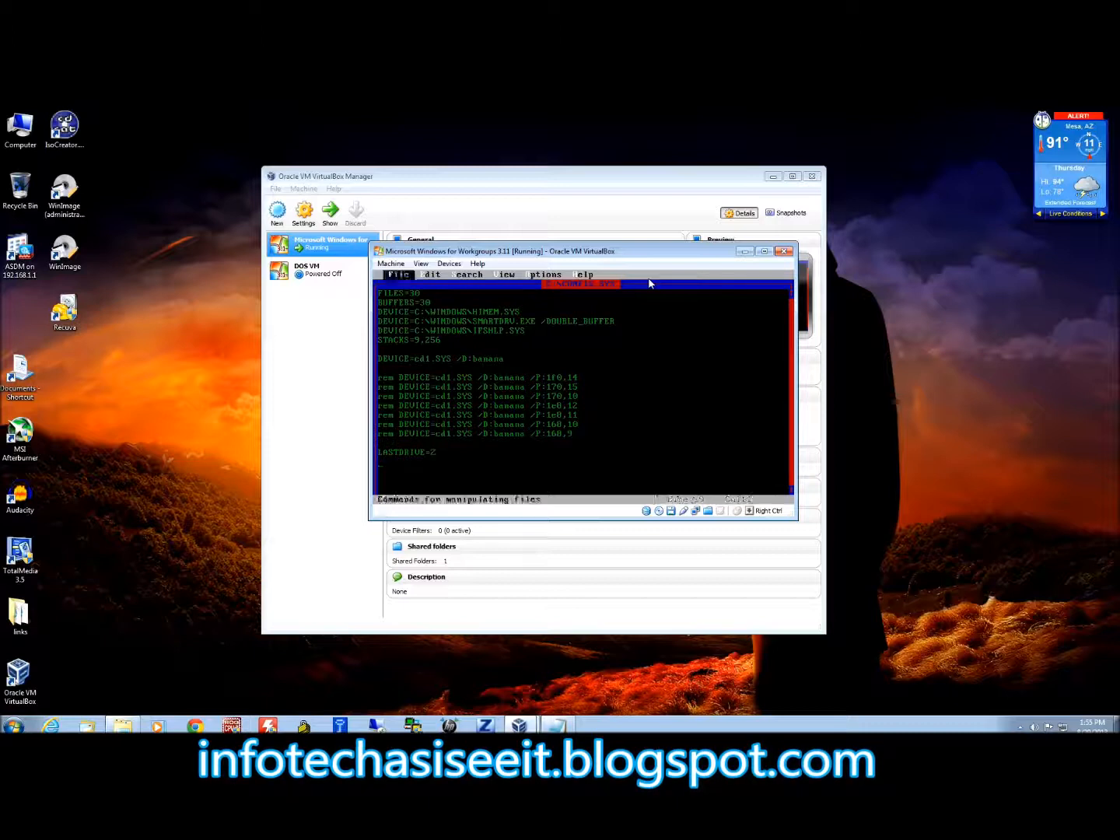
pyautogui.press('Return')
pyautogui.press('Up')
pyautogui.press('Return')
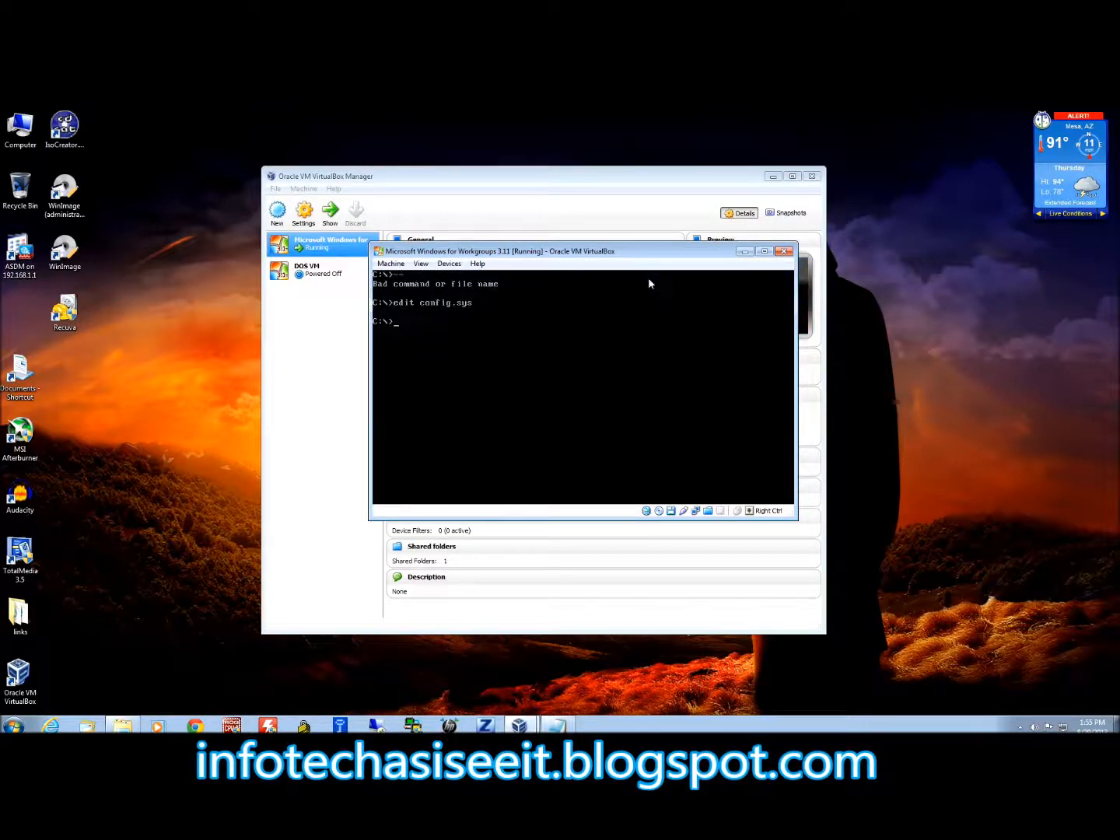
# Open autoexec.bat in the DOS editor, review its MSCDEX, path and win lines, and exit the editor.
pyautogui.write('edit autoexec.bat')
pyautogui.press('Return')
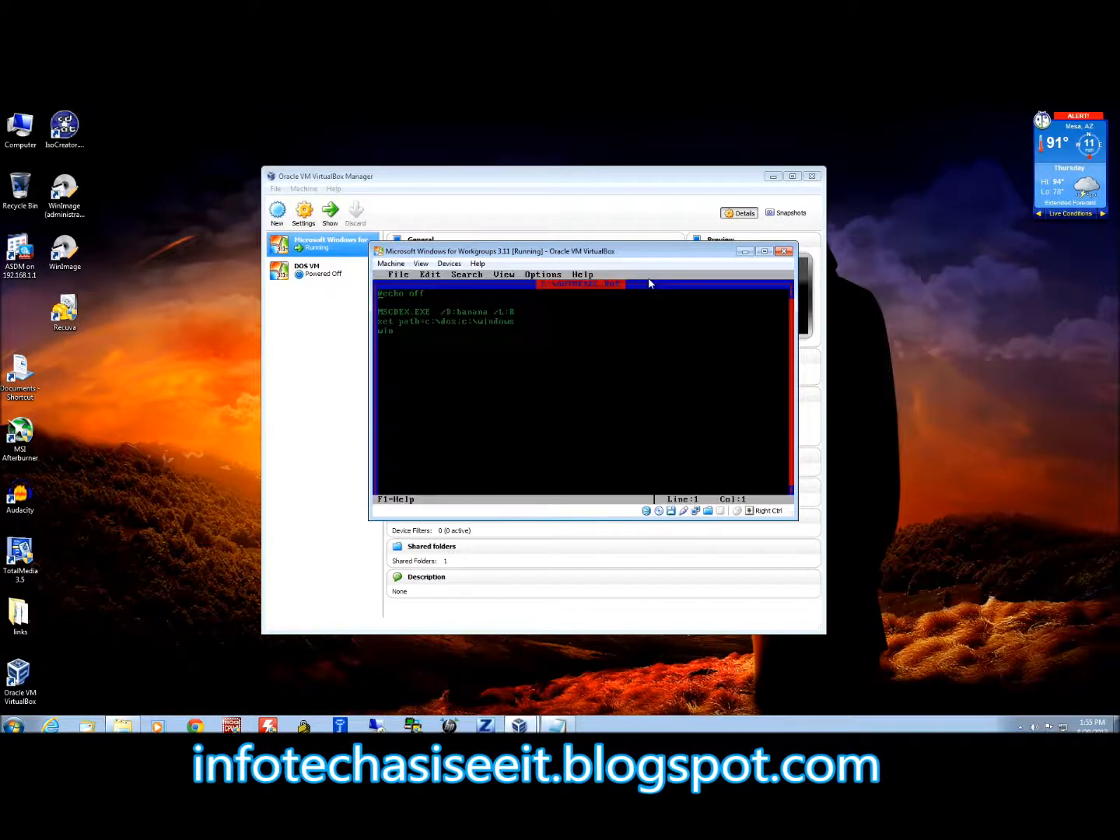
pyautogui.press('Down')
pyautogui.press('Down')
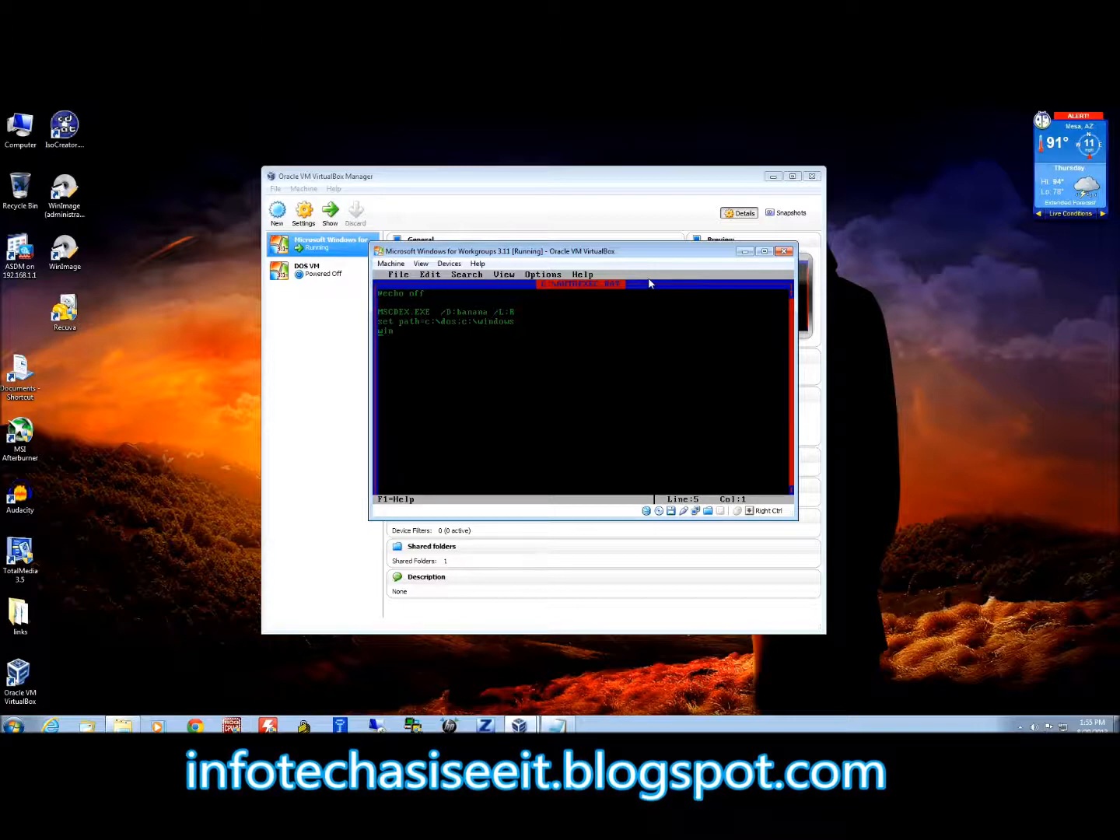
pyautogui.press('alt')
pyautogui.press('Return')
pyautogui.press('Down')
pyautogui.press('Down')
pyautogui.press('Down')
pyautogui.press('Down')
pyautogui.press('Down')
pyautogui.press('Down')
pyautogui.press('Down')
pyautogui.press('Up')
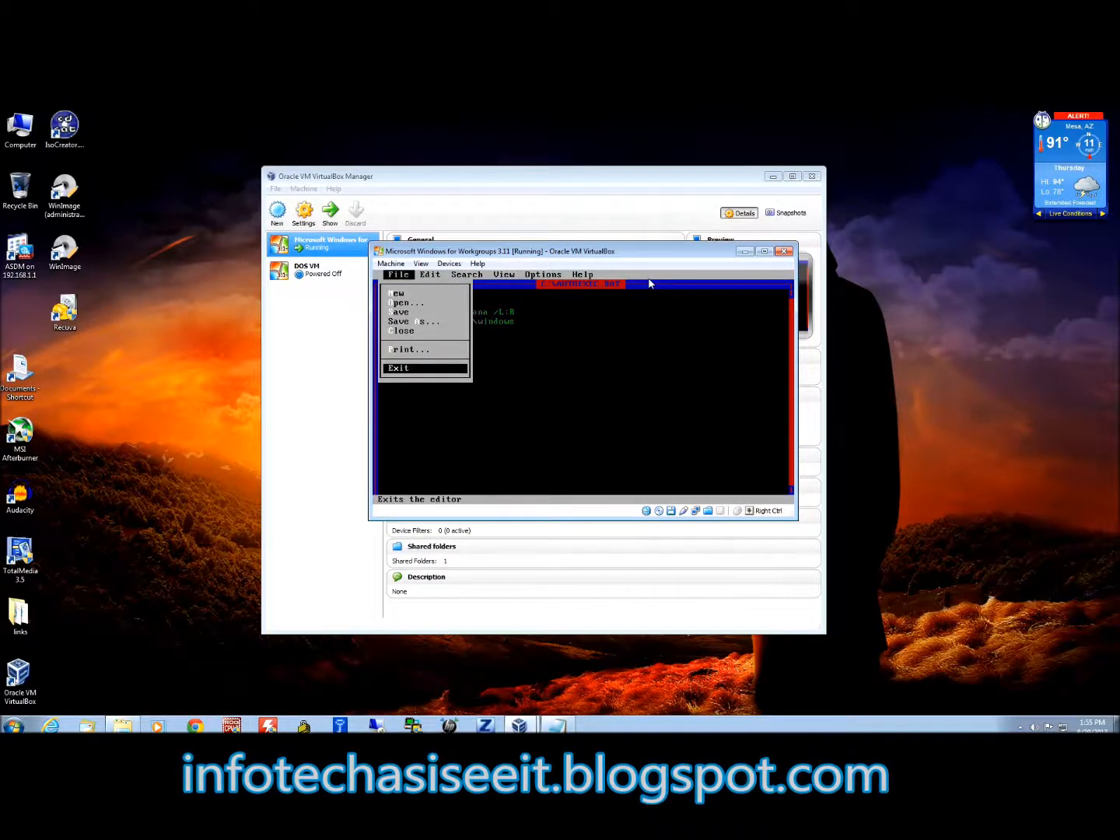
pyautogui.press('Return')
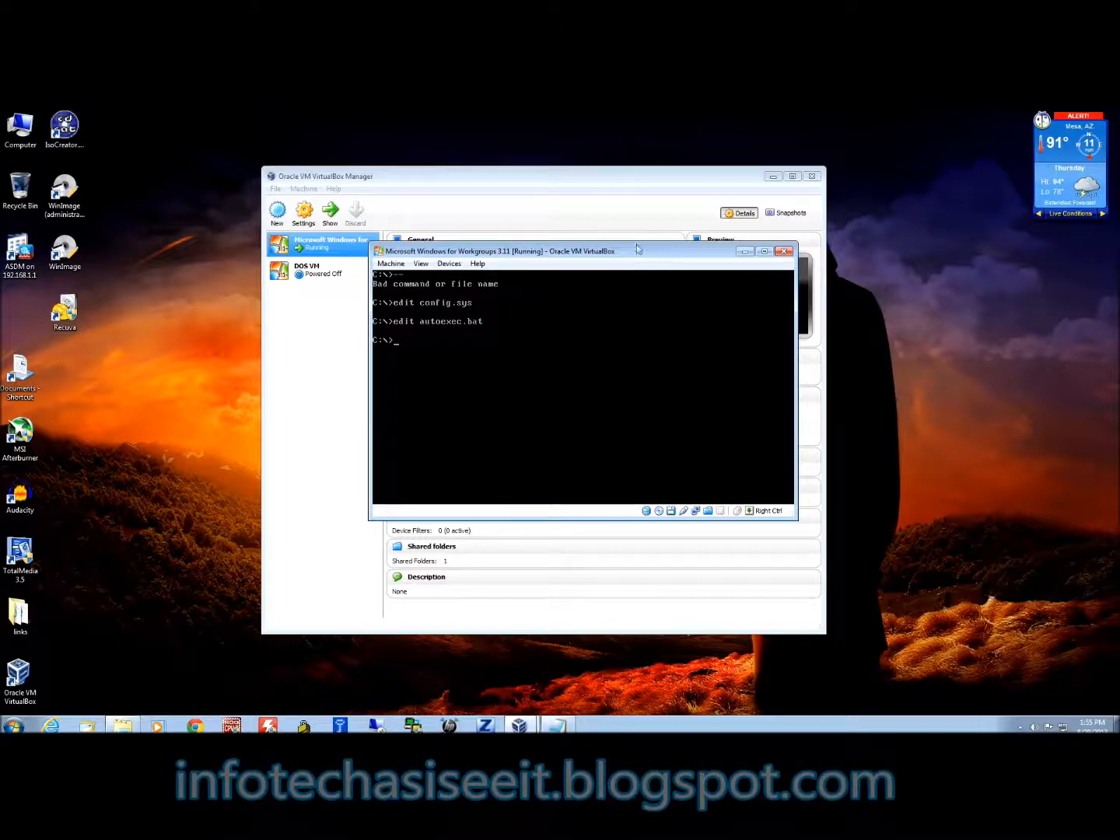
# Restart the virtual machine with Ctrl-Alt-Del and open Windows Setup from the Main group.
pyautogui.click(390, 264)
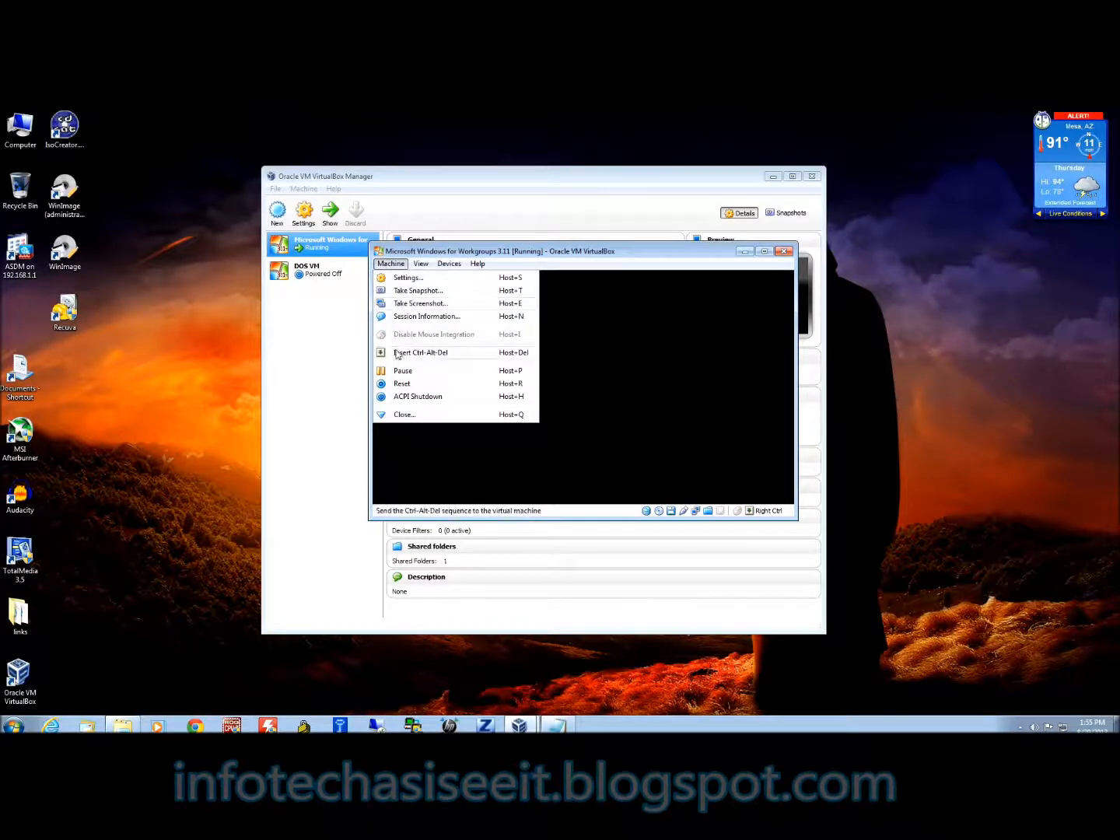
pyautogui.click(420, 353)
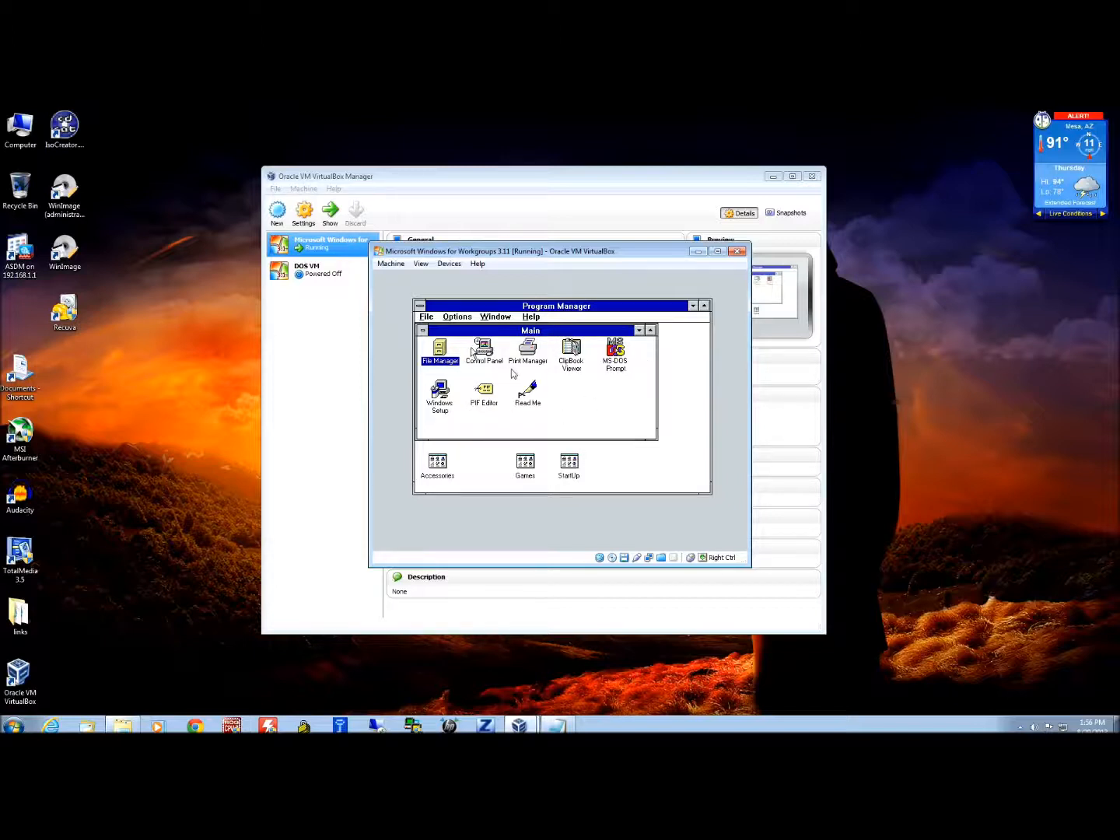
pyautogui.doubleClick(440, 393)
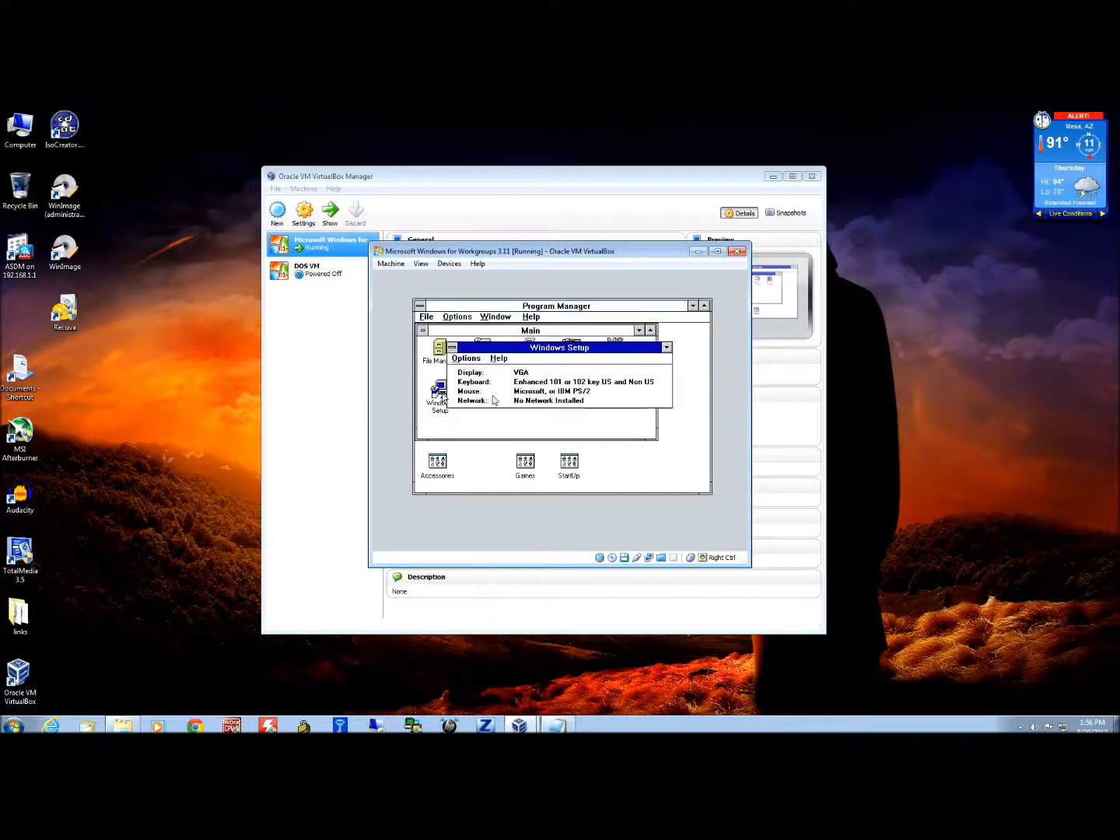
# Change the network settings to install Microsoft Windows Network.
pyautogui.click(467, 359)
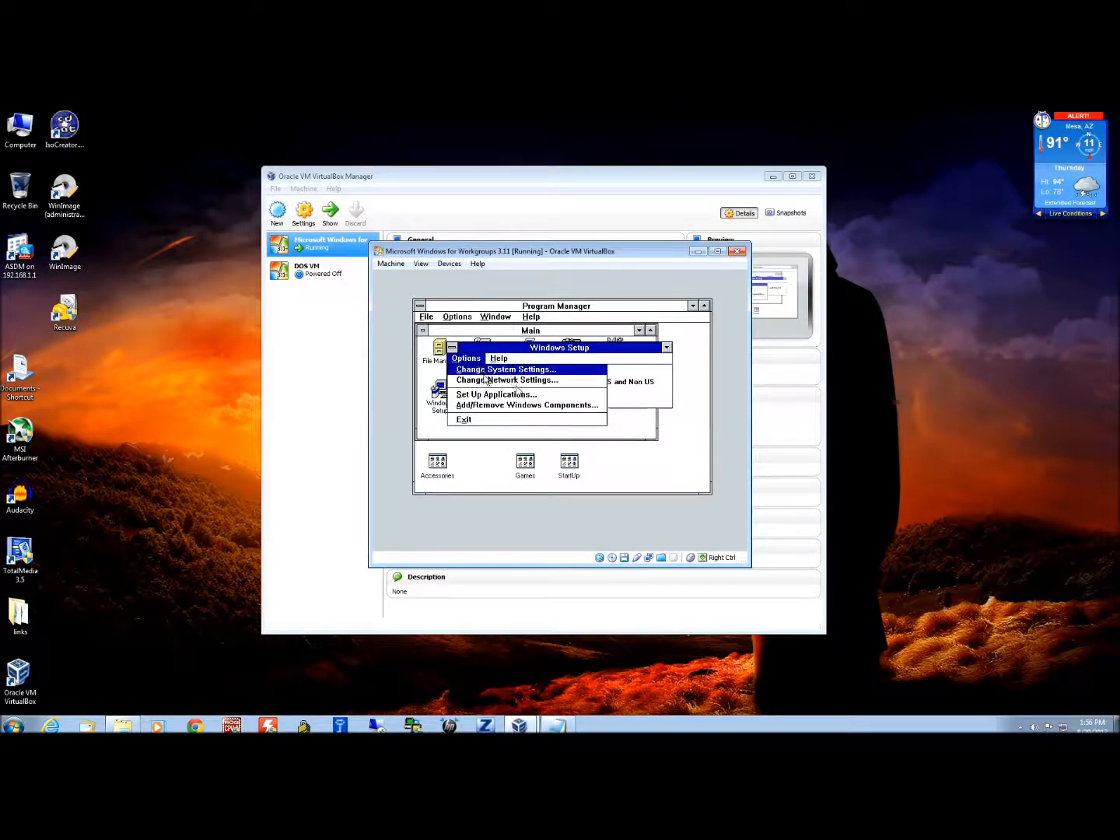
pyautogui.click(476, 380)
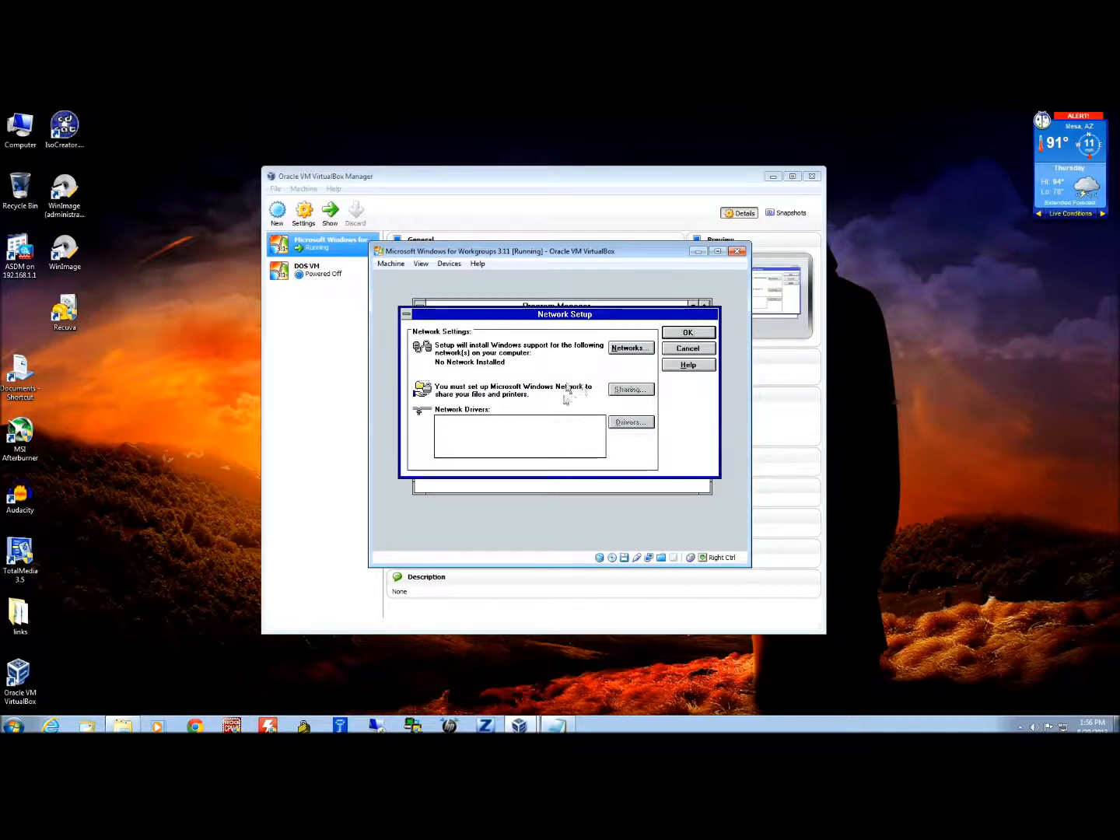
pyautogui.click(626, 350)
pyautogui.click(428, 362)
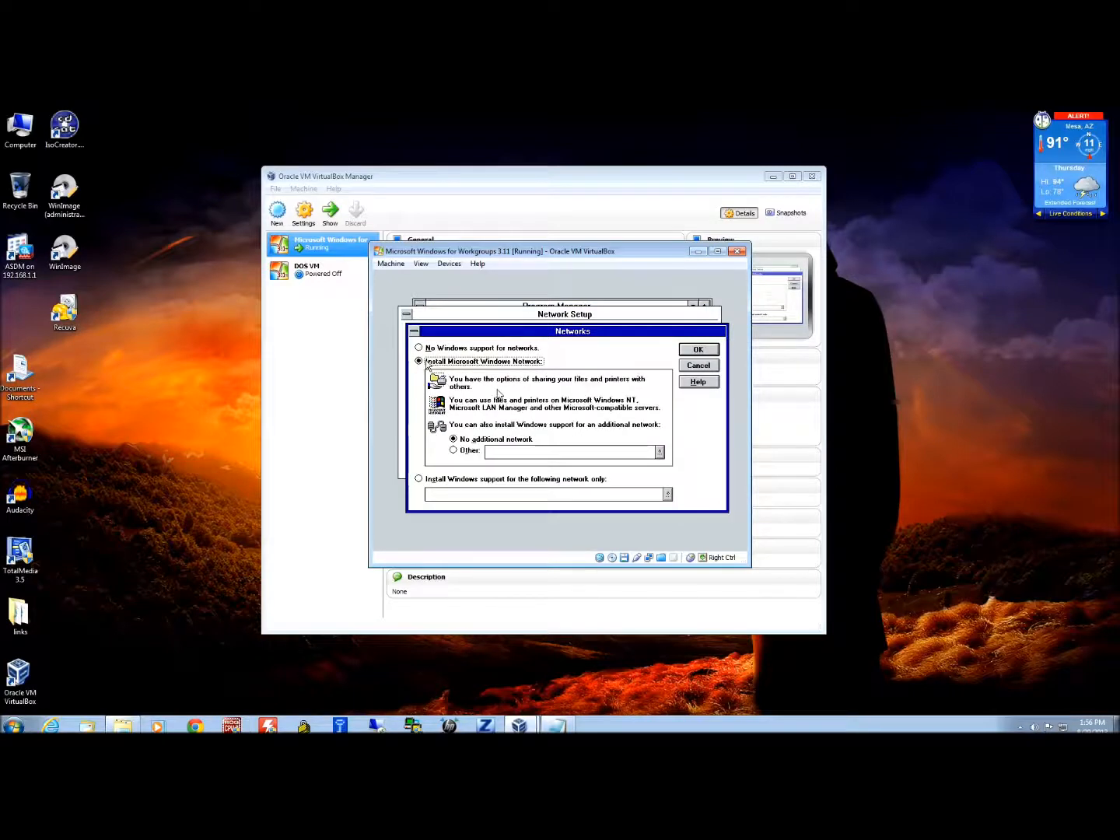
pyautogui.click(696, 350)
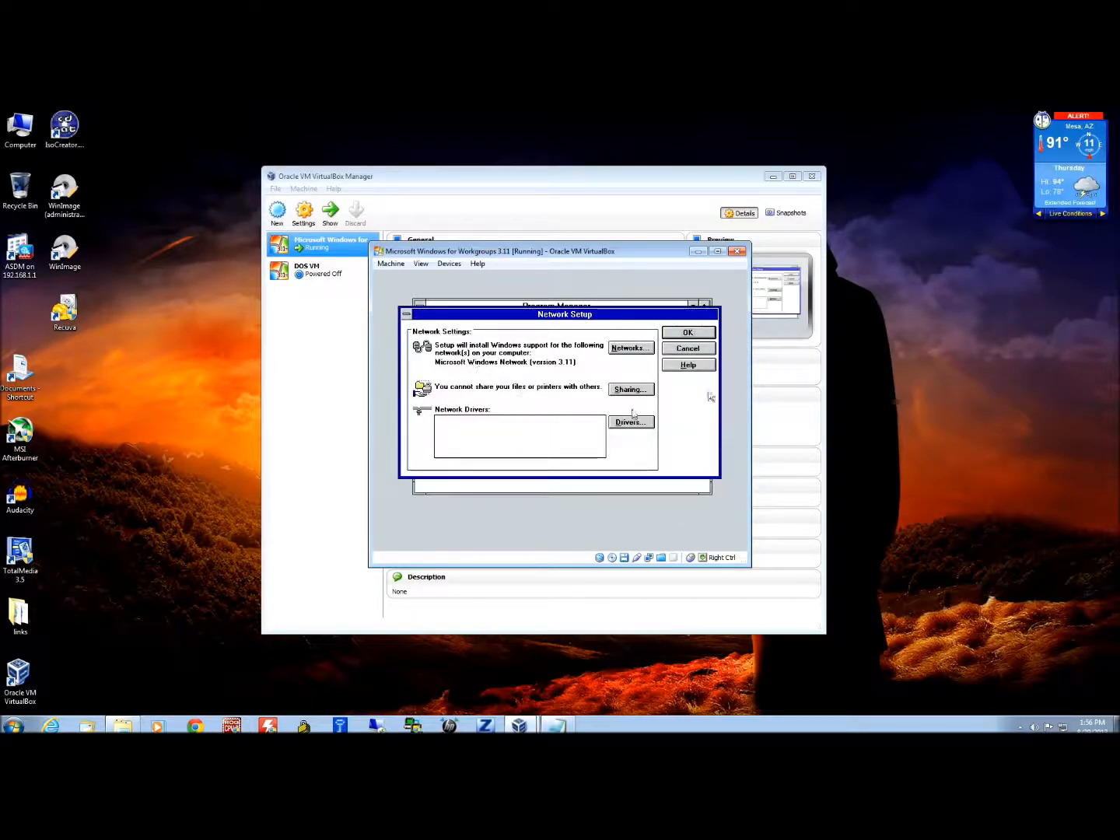
# Enable giving others access to the files in the network sharing settings.
pyautogui.click(626, 390)
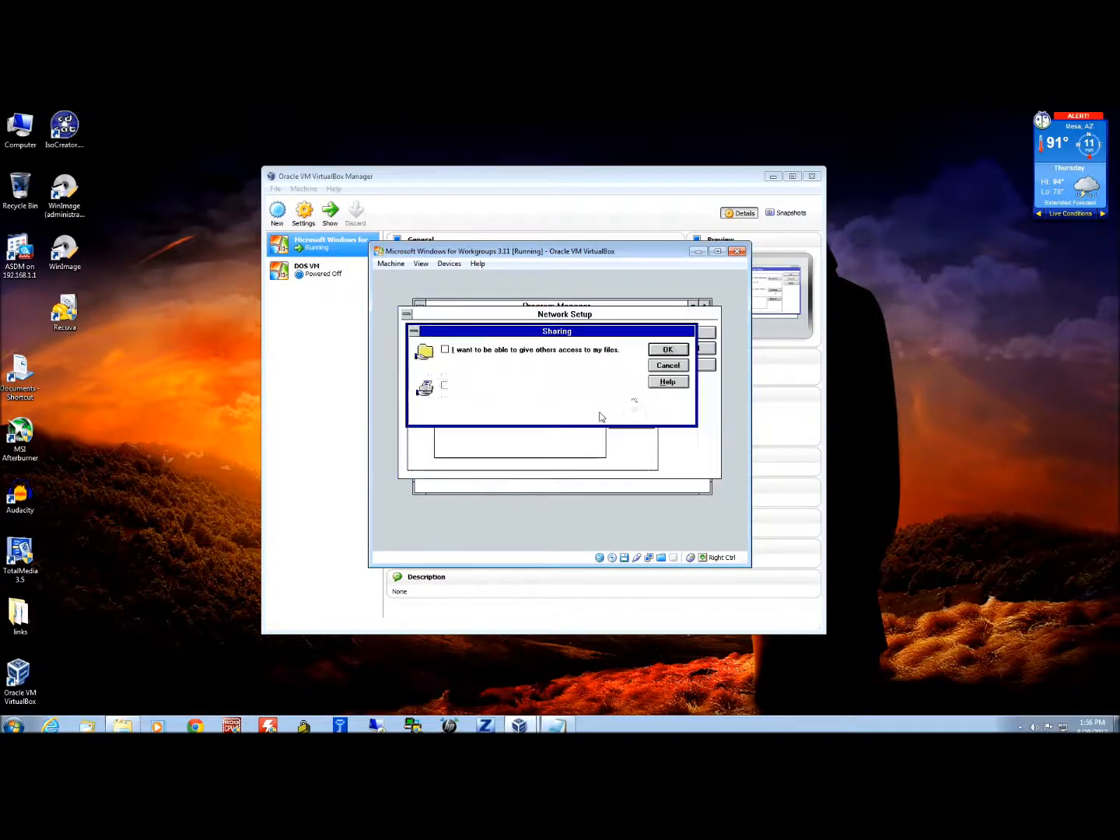
pyautogui.click(445, 350)
pyautogui.click(667, 349)
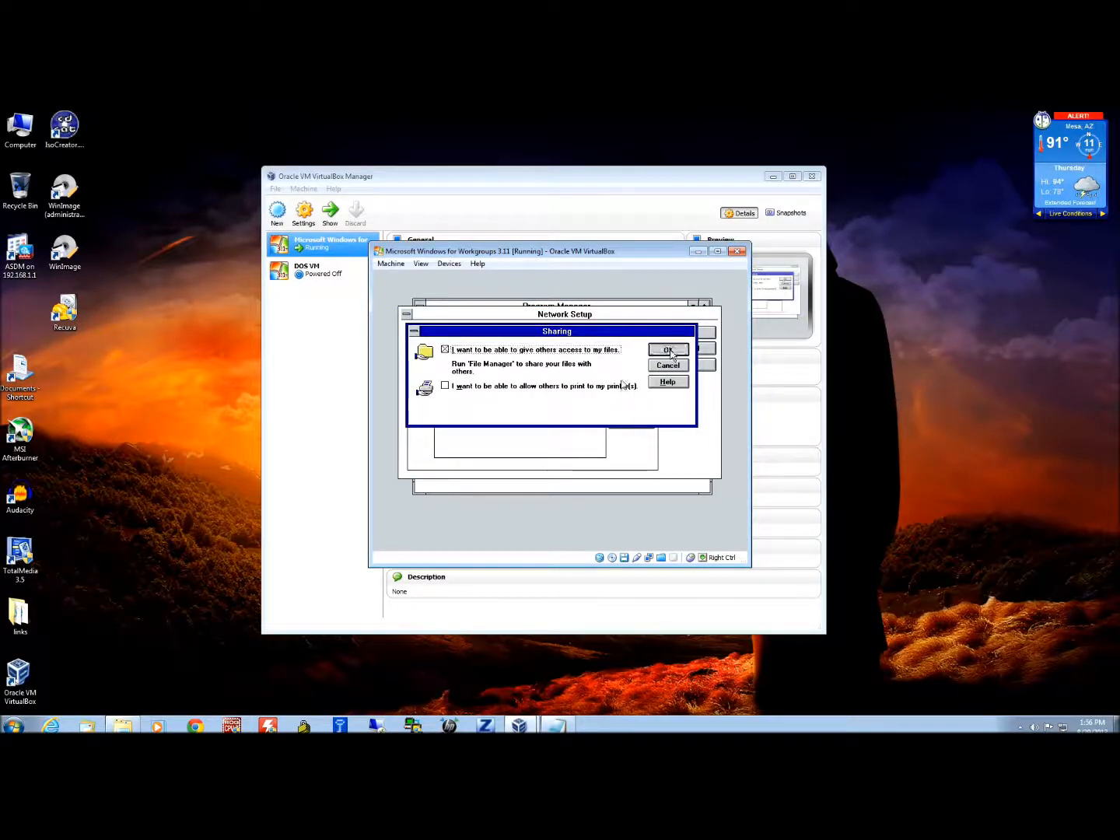
# Add the Advanced Micro Devices PCNET family adapter as an unlisted network adapter, using the driver in r:\amdpcnet\wfw311.
pyautogui.click(630, 422)
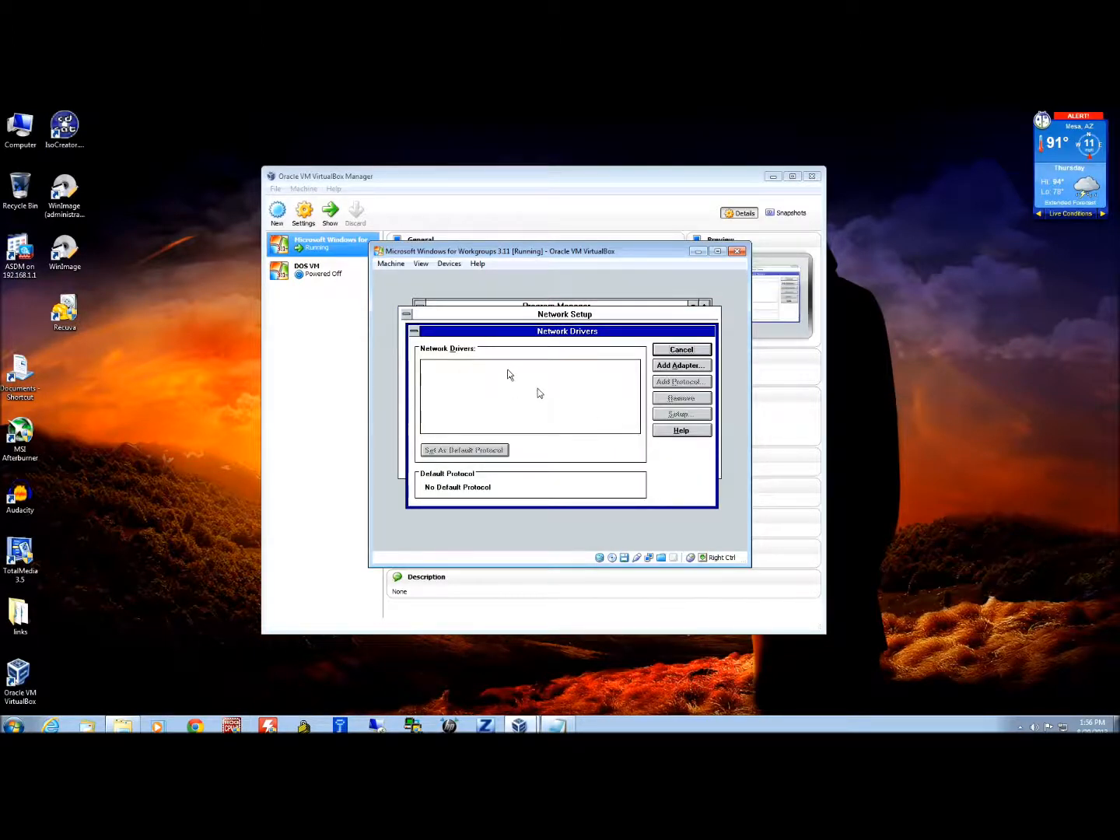
pyautogui.click(687, 367)
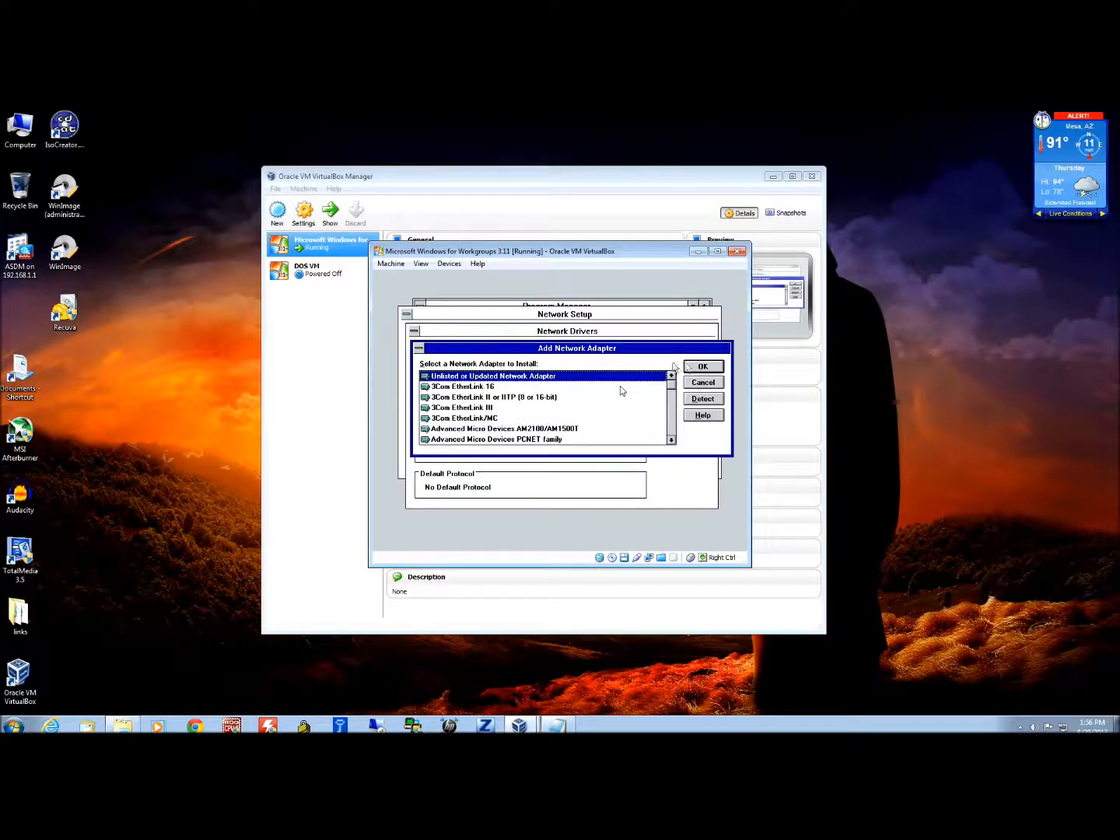
pyautogui.click(694, 370)
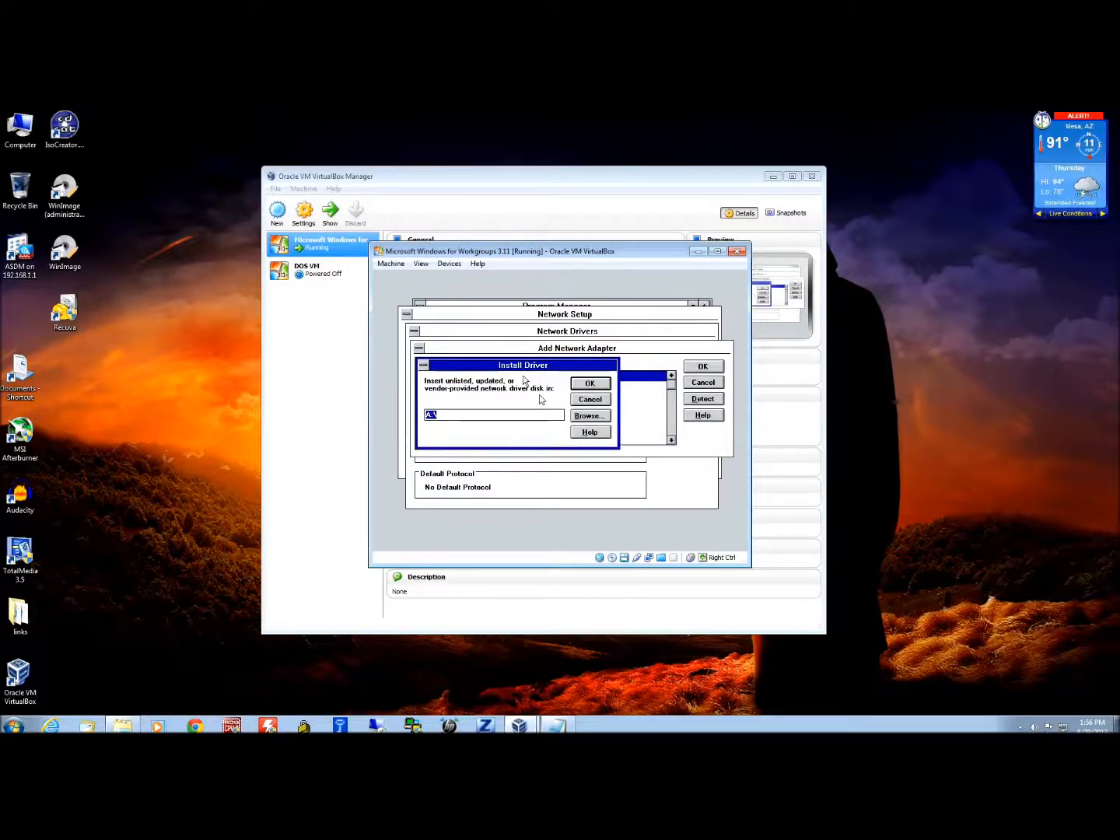
pyautogui.click(579, 418)
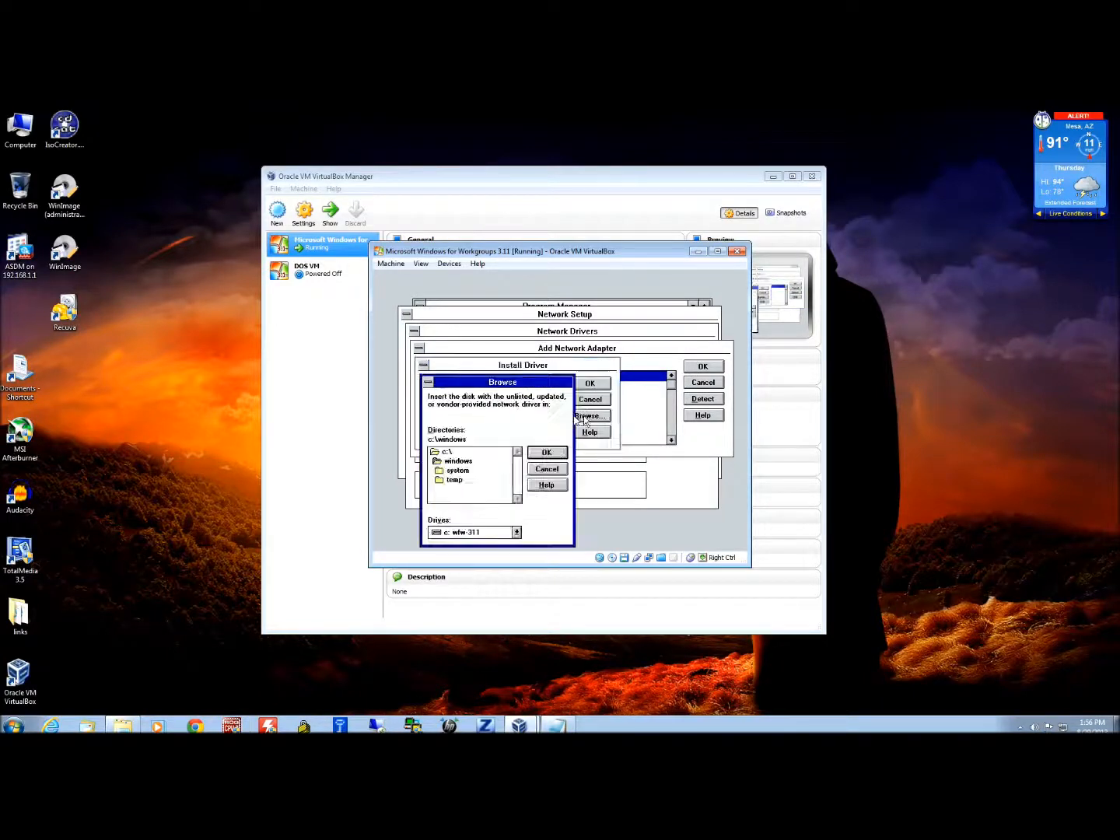
pyautogui.click(515, 534)
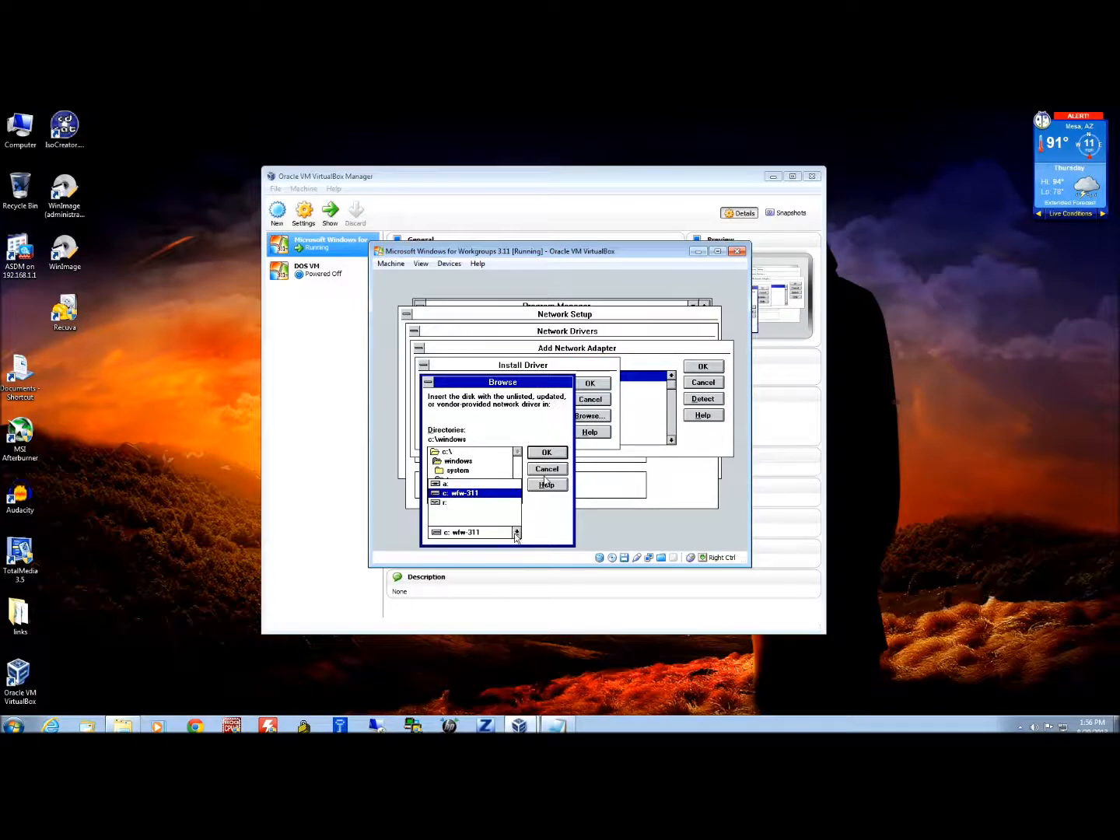
pyautogui.click(442, 504)
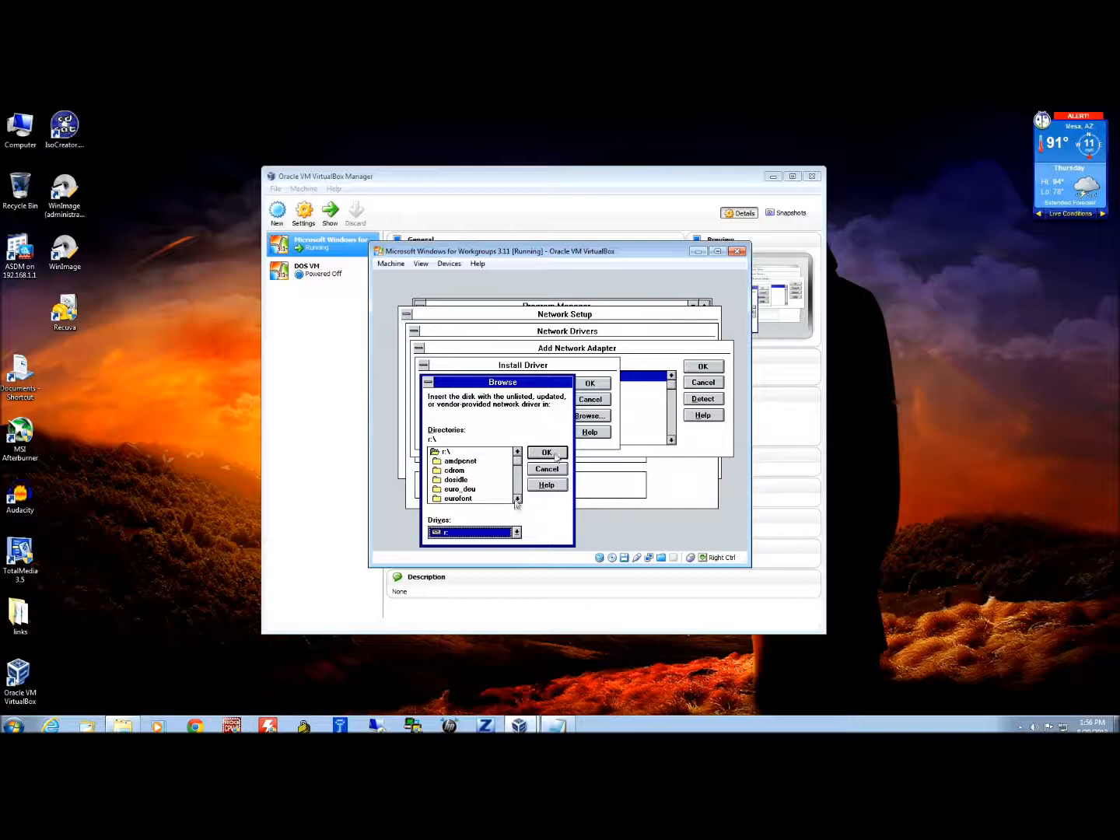
pyautogui.doubleClick(459, 461)
pyautogui.click(459, 479)
pyautogui.click(546, 452)
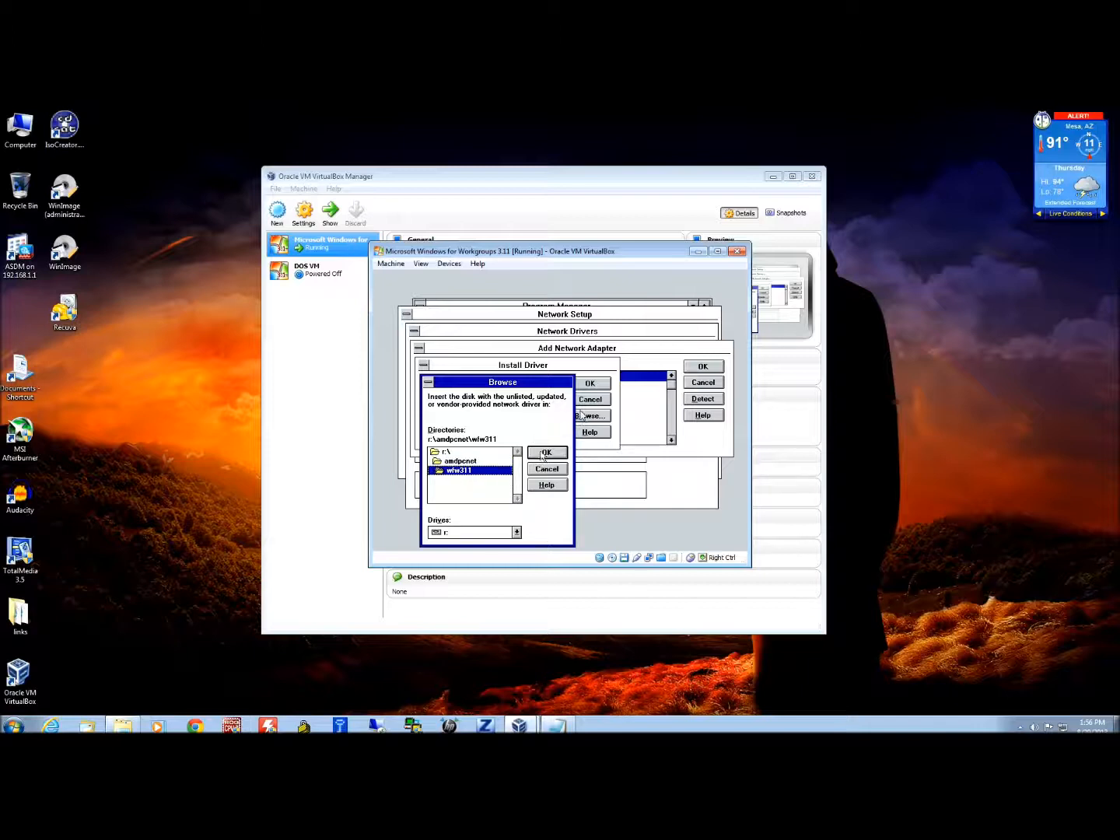
pyautogui.click(589, 384)
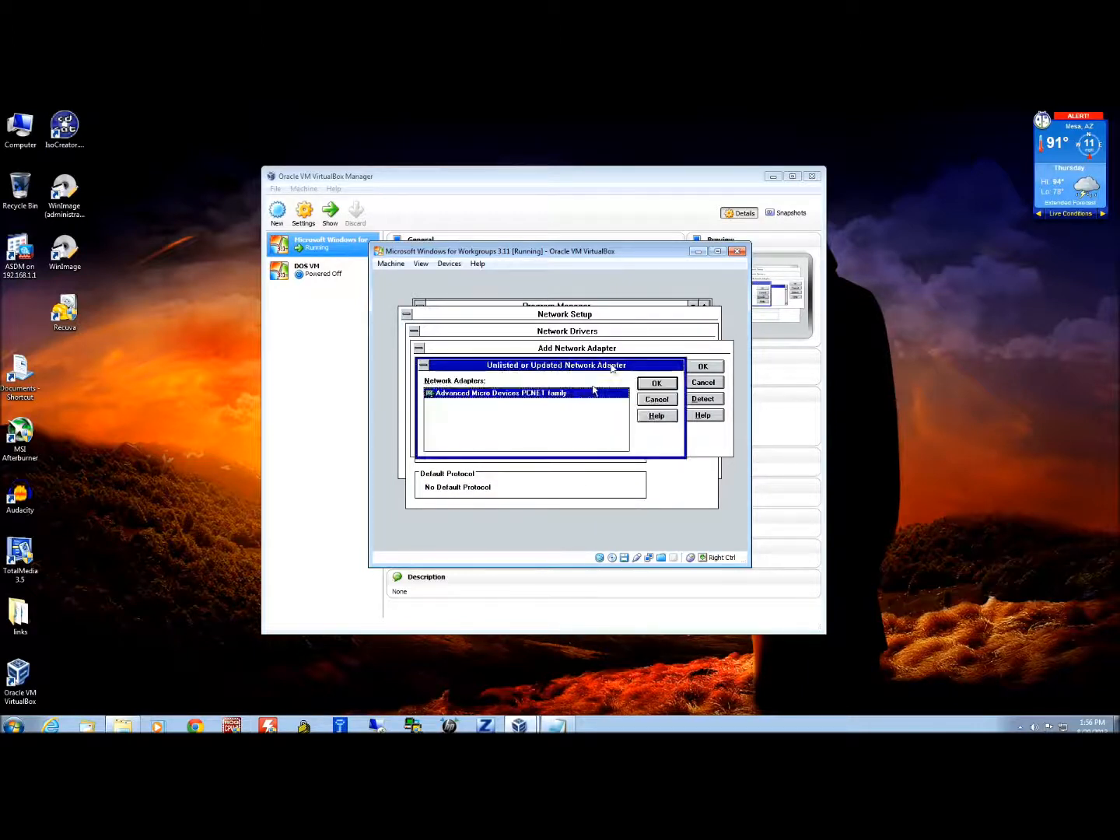
pyautogui.click(659, 386)
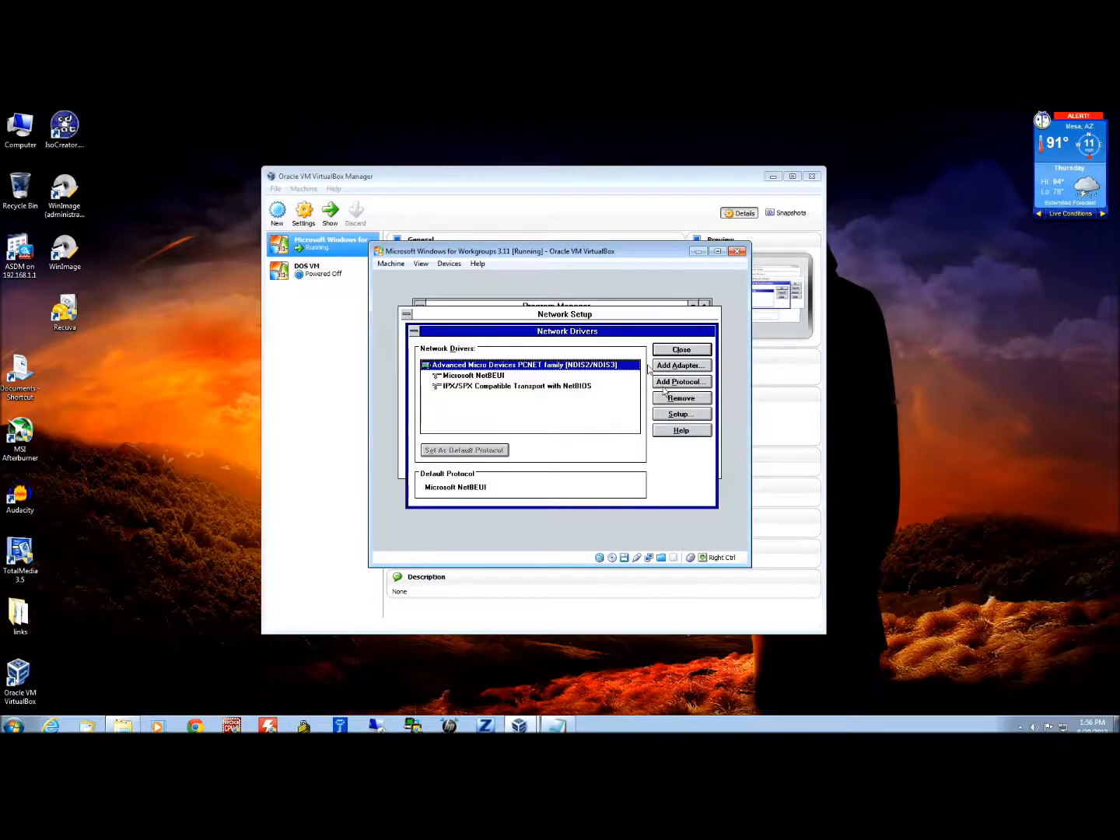
# Accept the network driver configuration and choose the workgroup from the list in the Microsoft Windows Network names.
pyautogui.click(688, 351)
pyautogui.click(687, 332)
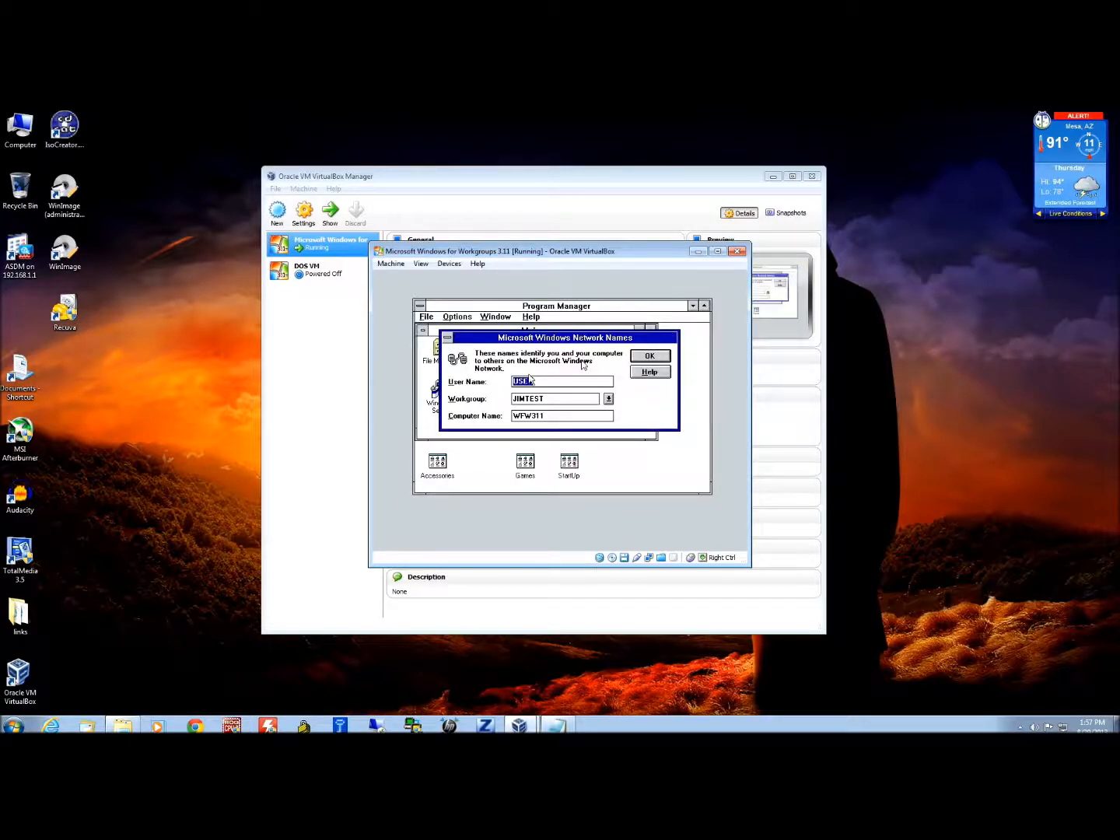
pyautogui.click(608, 398)
pyautogui.click(572, 410)
pyautogui.click(649, 356)
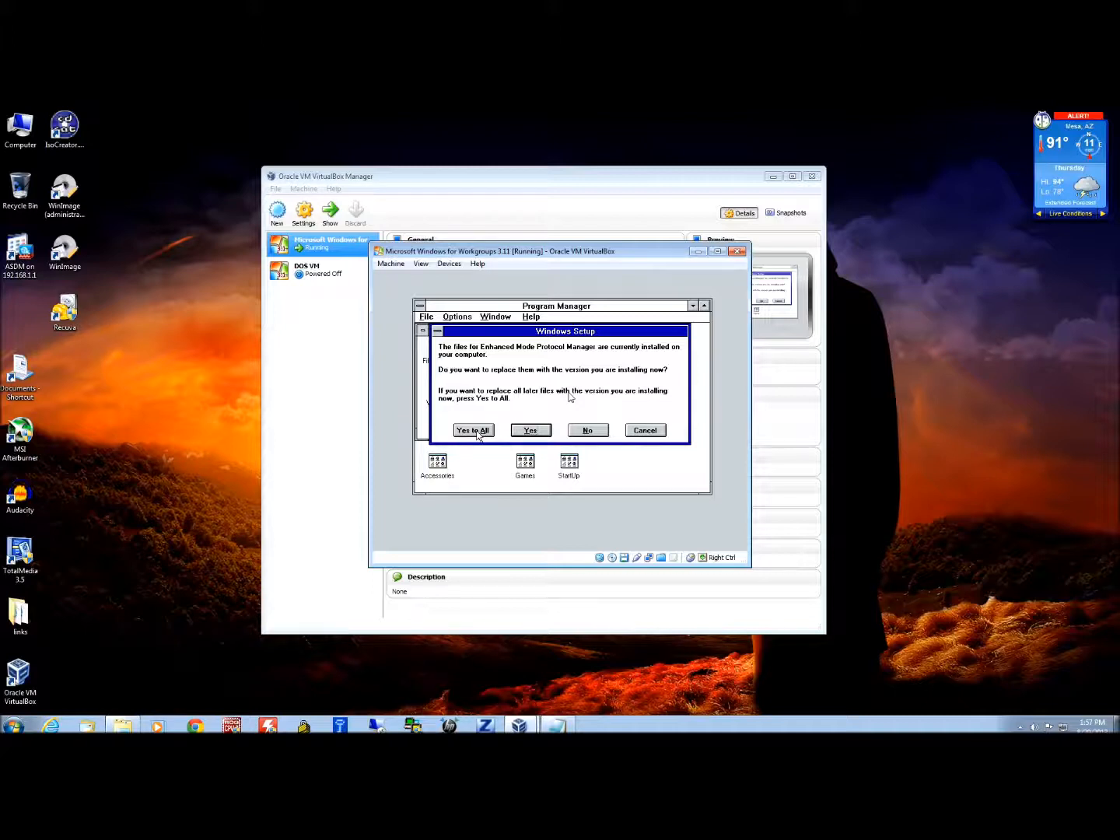
# Replace all existing network files with the installing version and supply NDIS.386 from the wfw-disk7.IMA floppy image.
pyautogui.click(475, 431)
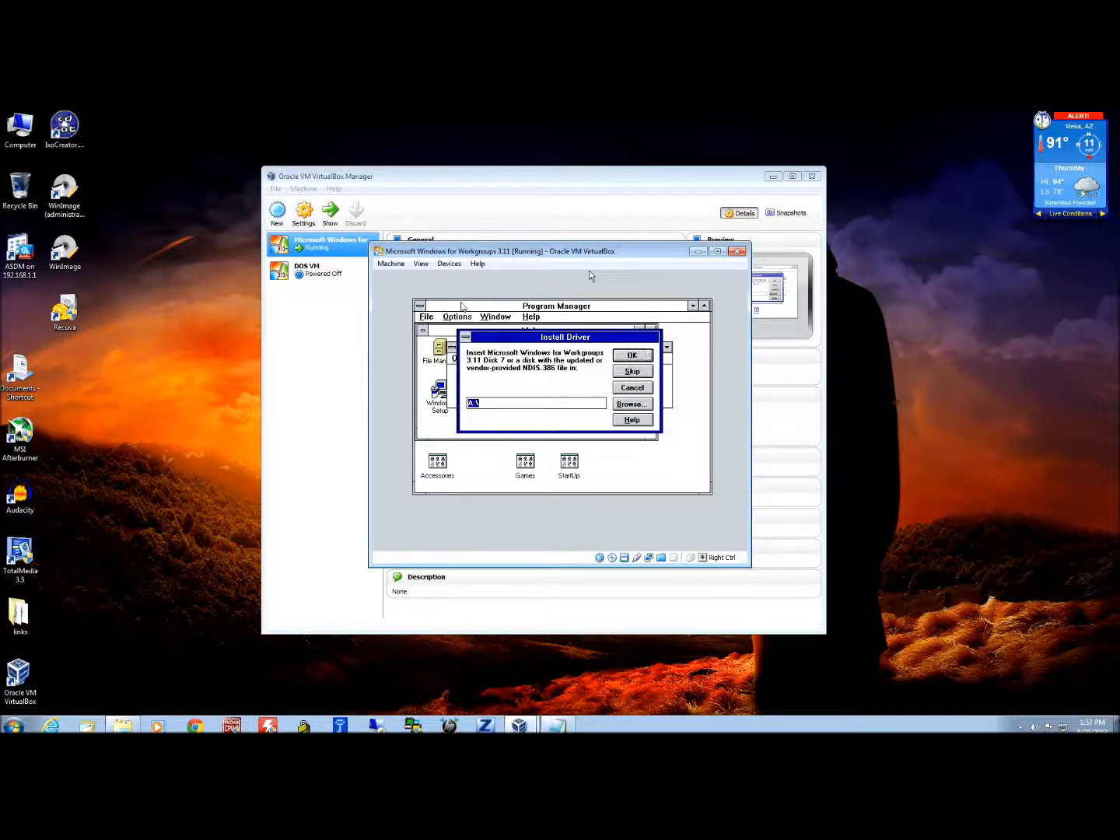
pyautogui.click(450, 265)
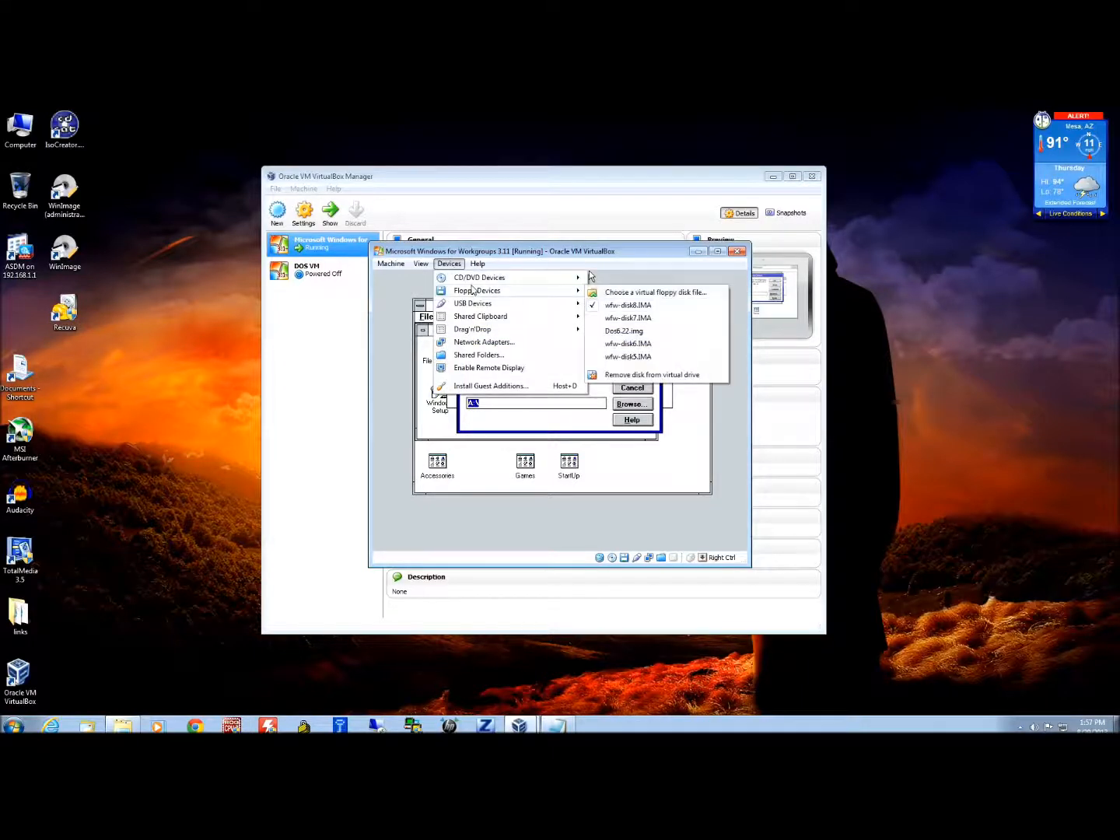
pyautogui.moveTo(578, 304)
pyautogui.click(623, 325)
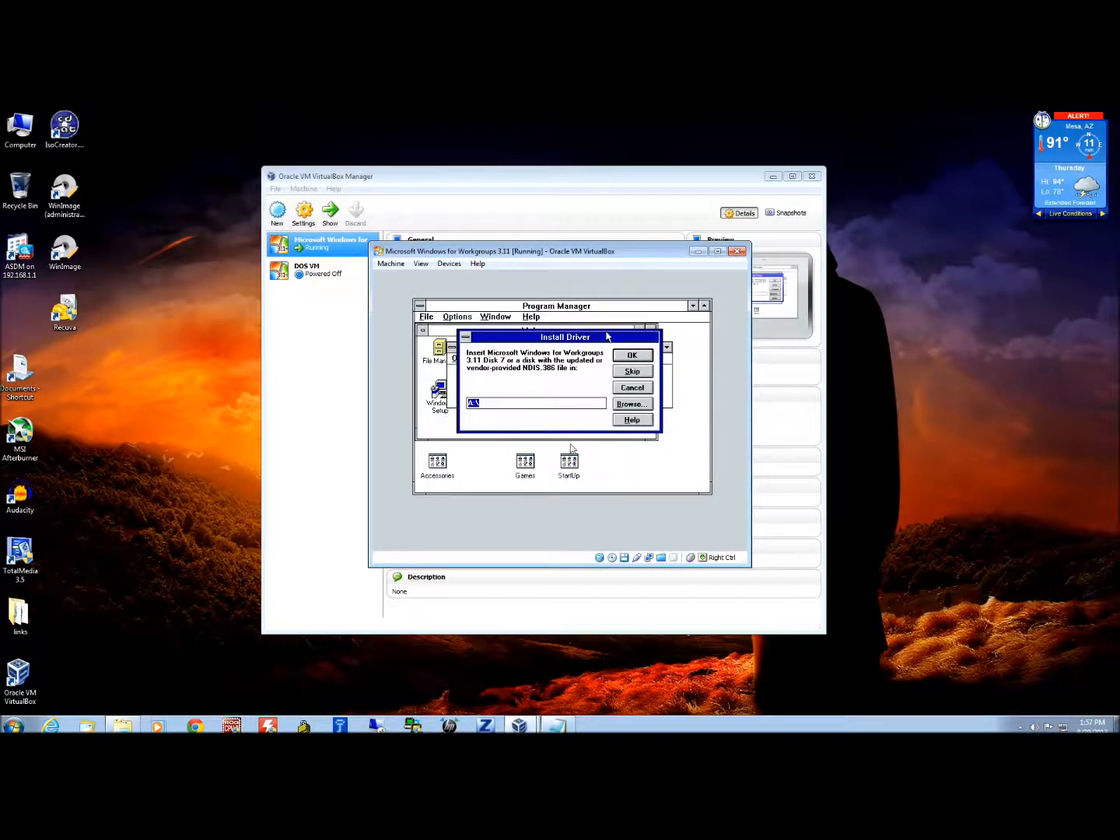
pyautogui.click(633, 355)
# Mount the wfw-disk8.IMA floppy image and continue the driver installation with LMSCRIPT.EXE from Disk 8.
pyautogui.click(449, 263)
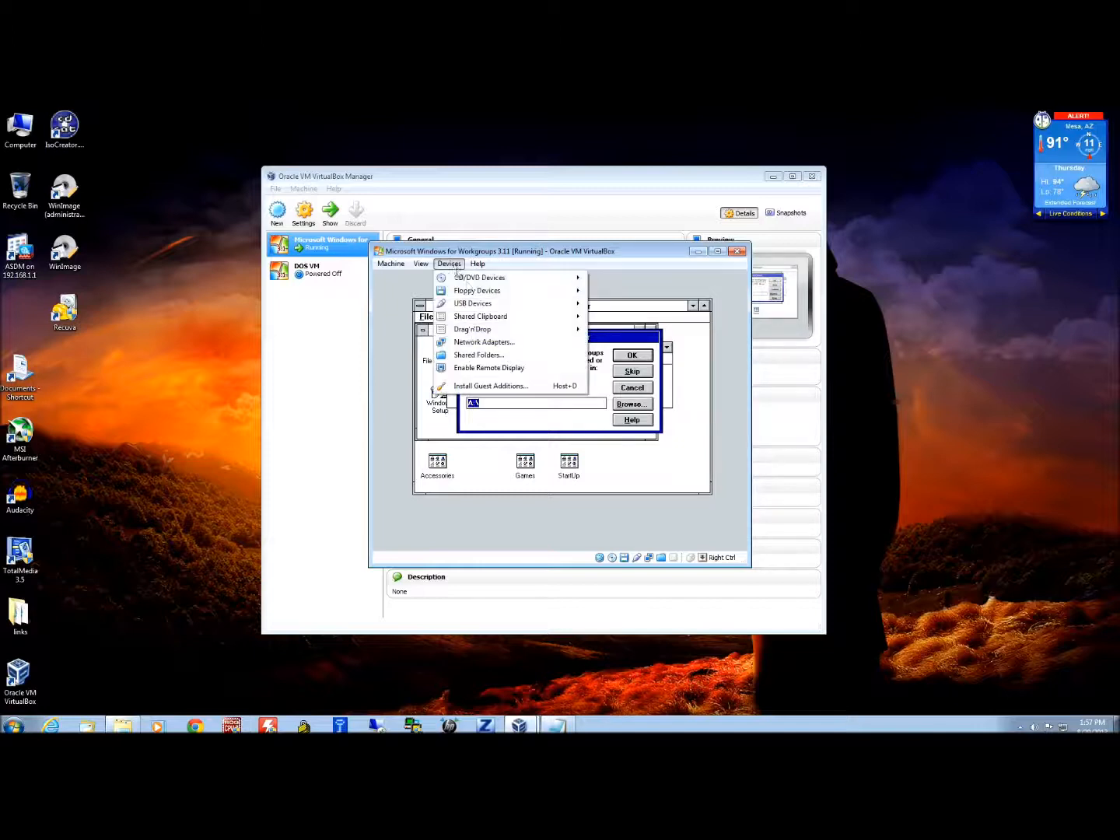
pyautogui.moveTo(498, 291)
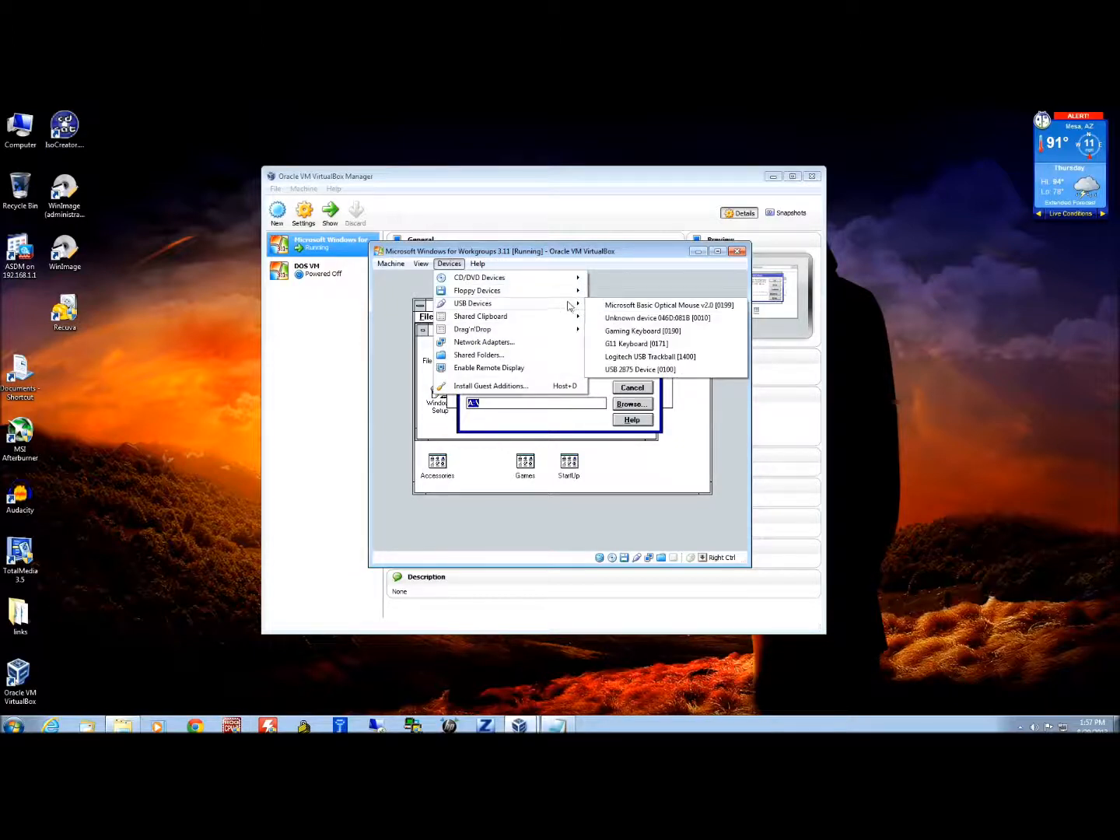
pyautogui.click(629, 318)
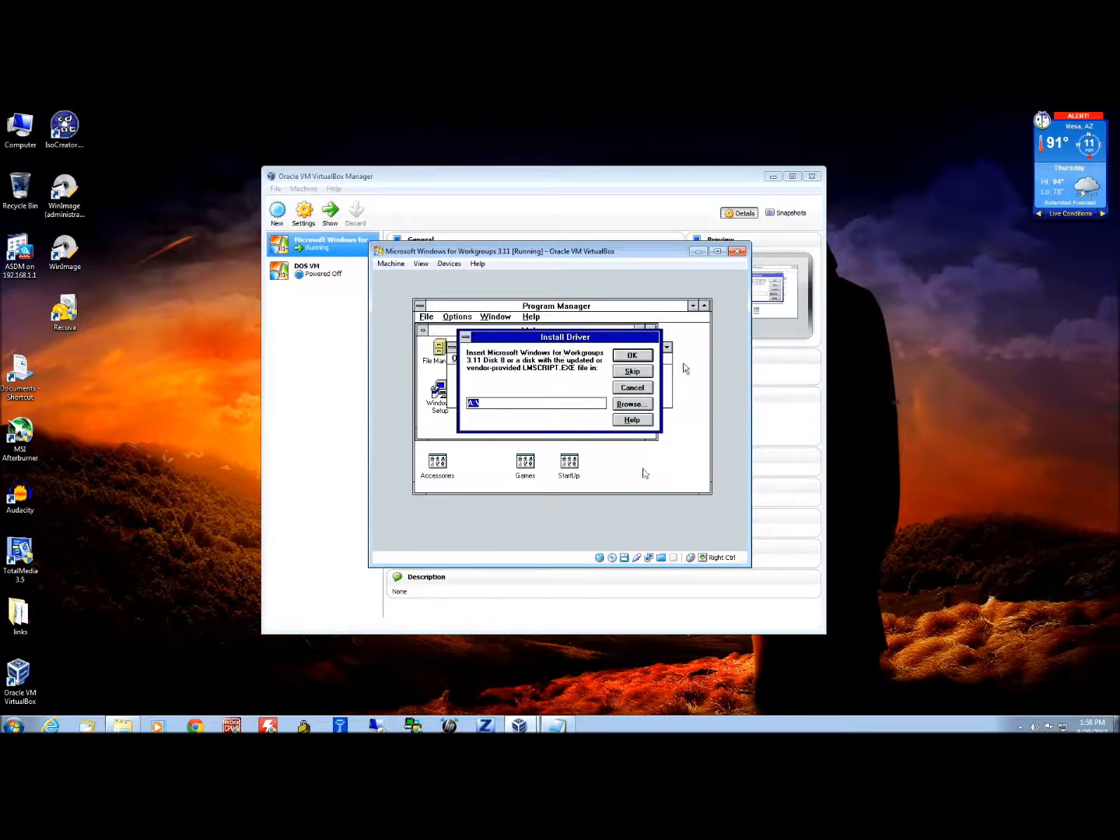
pyautogui.click(634, 359)
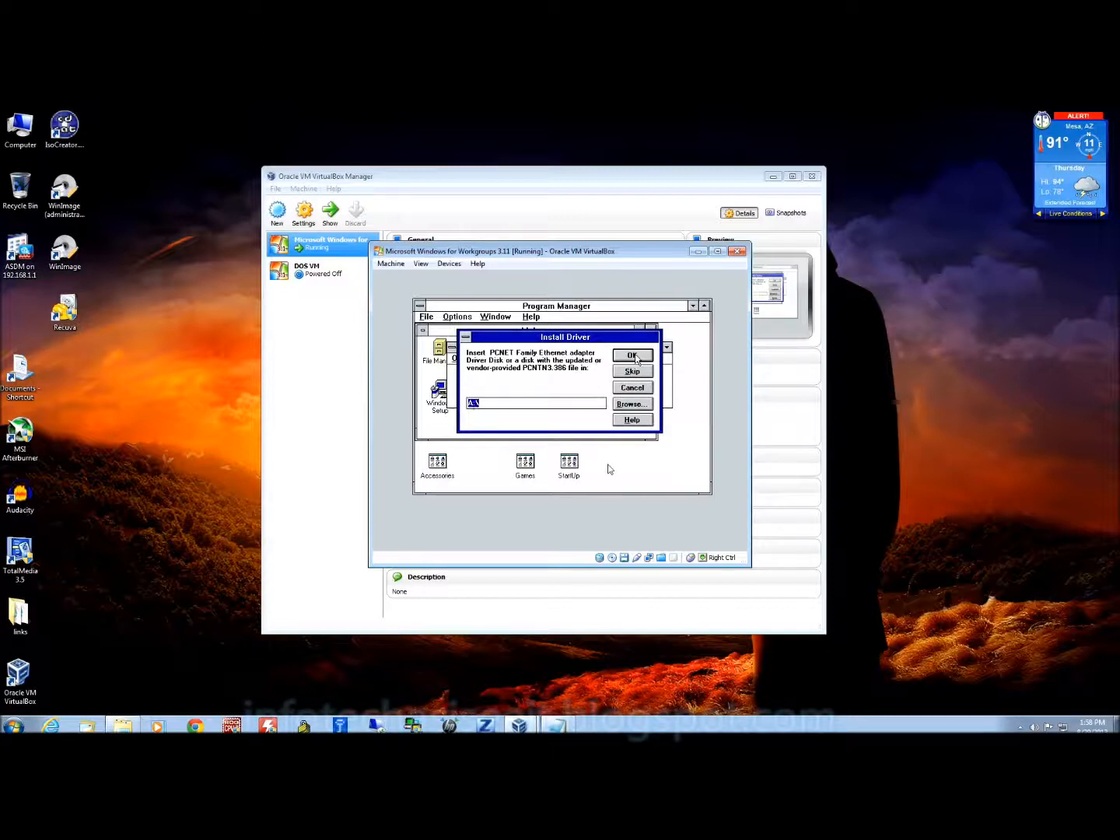
# Supply the PCNET driver file PCNTN3.386 from r:\amdpcnet\wfw311 and restart the computer to finish the network installation.
pyautogui.click(633, 404)
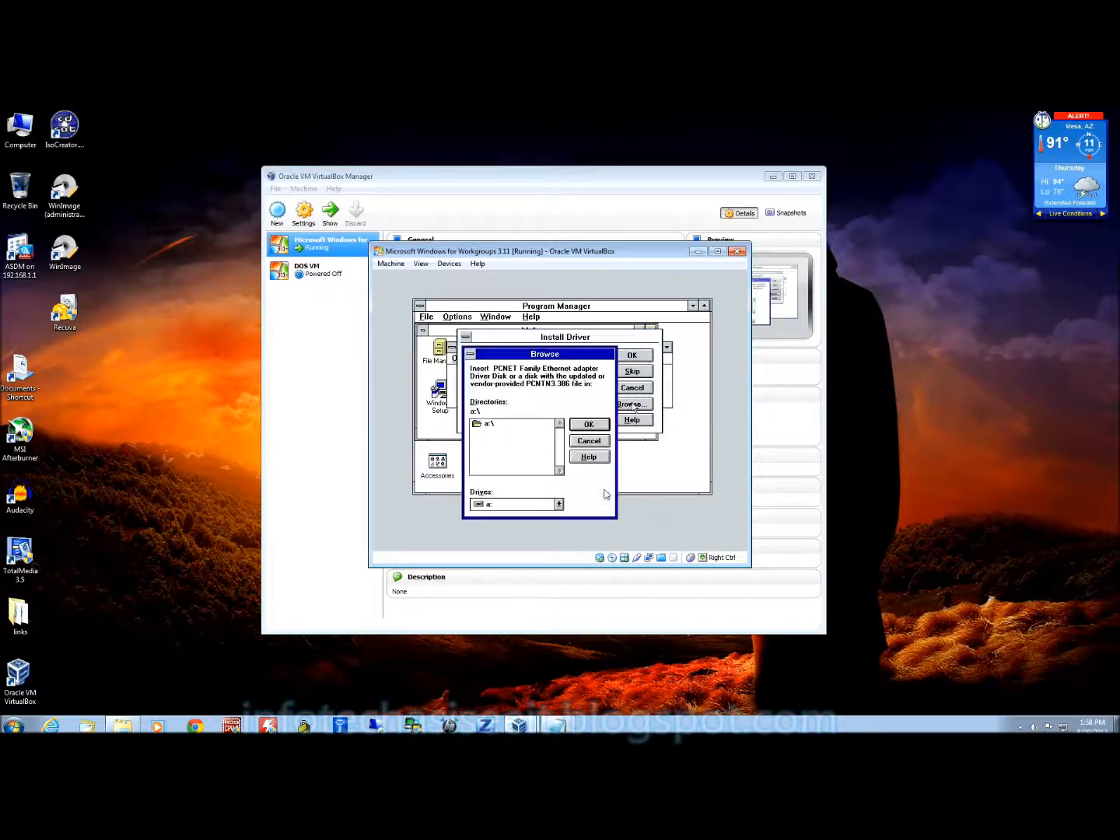
pyautogui.click(559, 504)
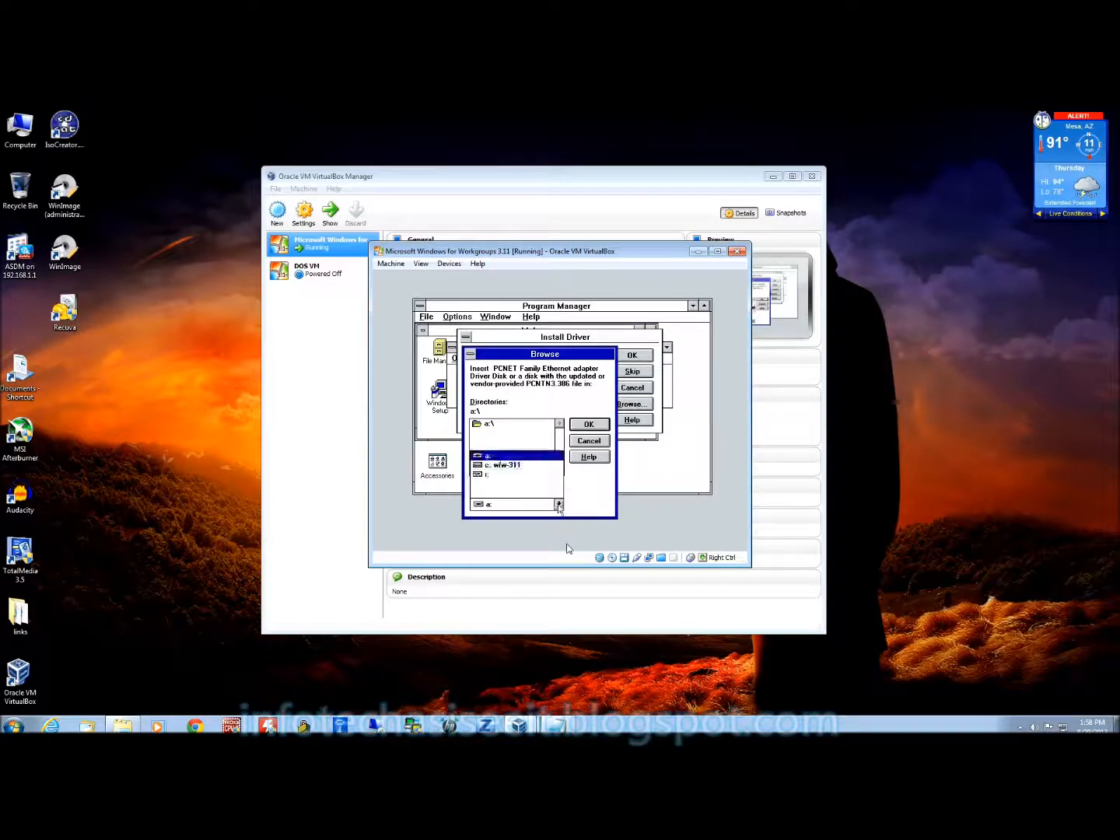
pyautogui.click(486, 474)
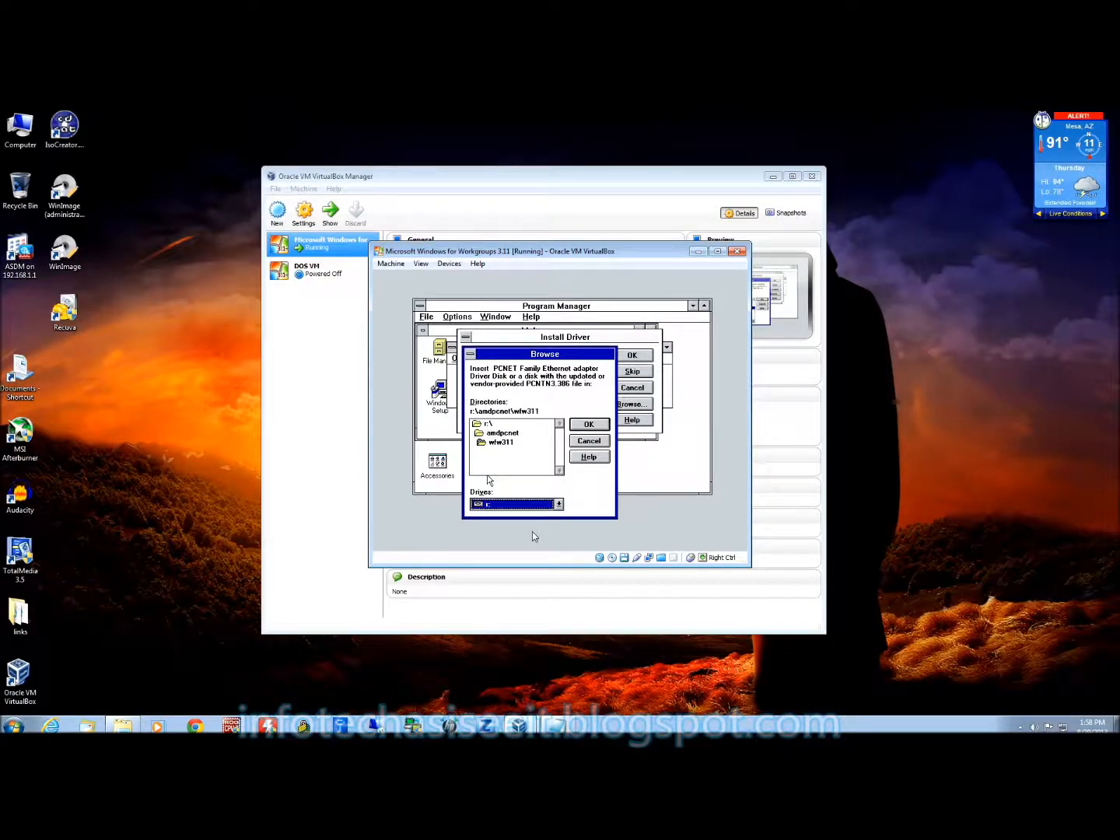
pyautogui.click(501, 442)
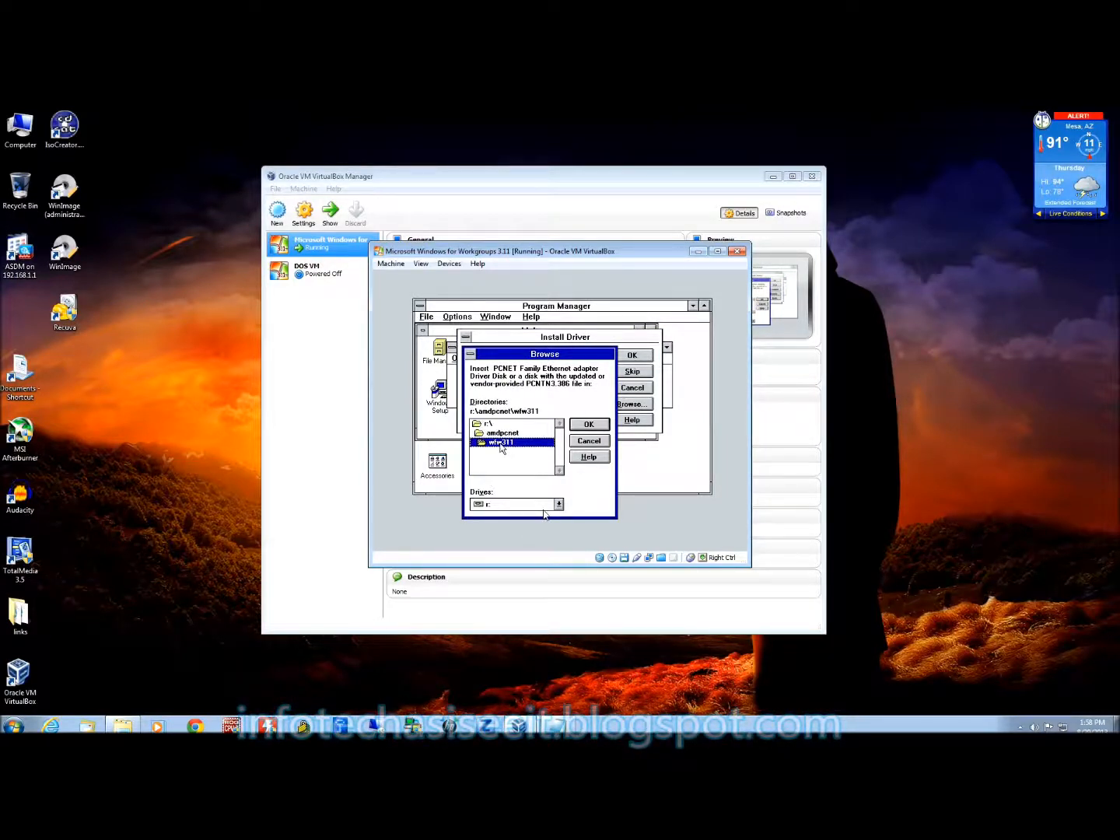
pyautogui.click(589, 424)
pyautogui.click(632, 355)
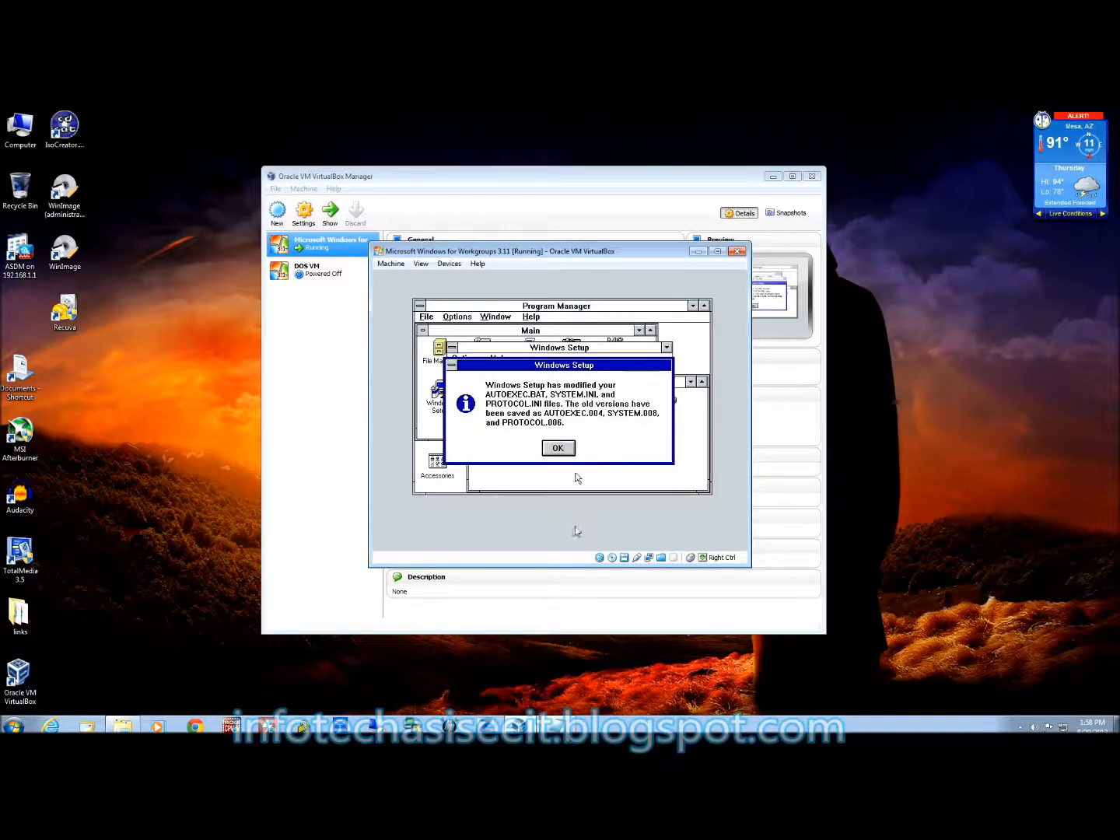
pyautogui.click(556, 449)
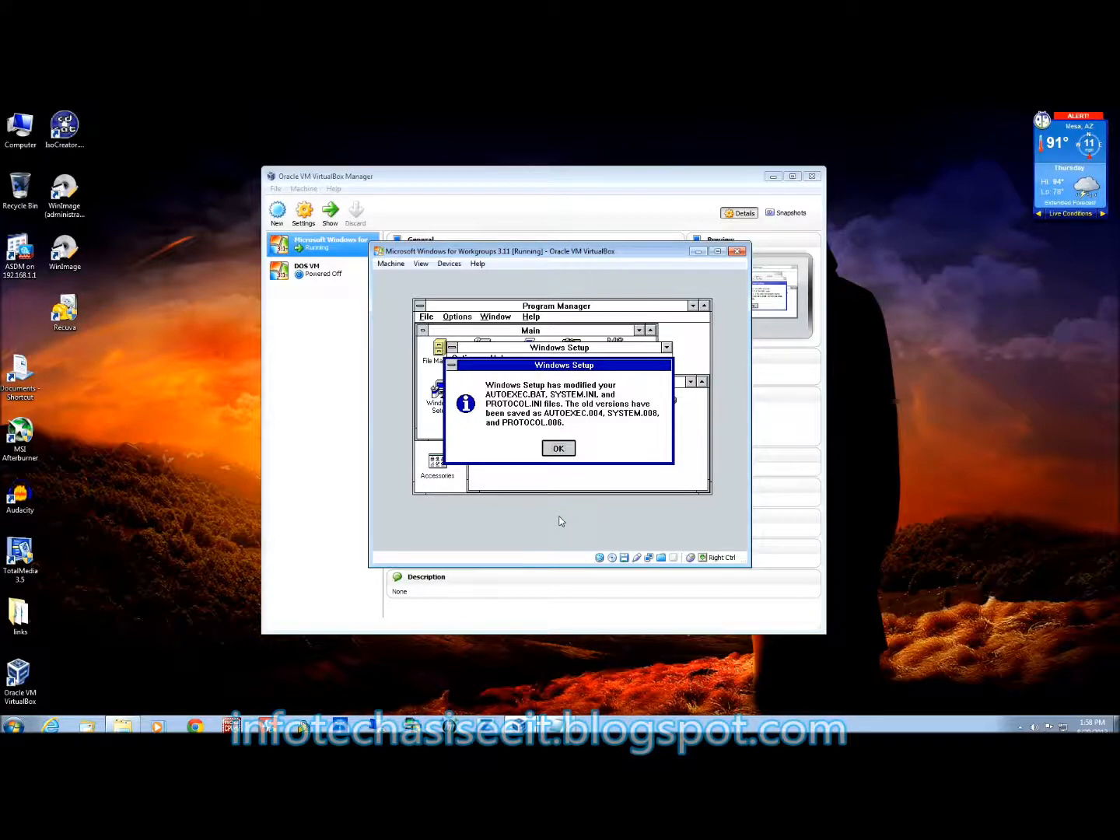
pyautogui.click(511, 413)
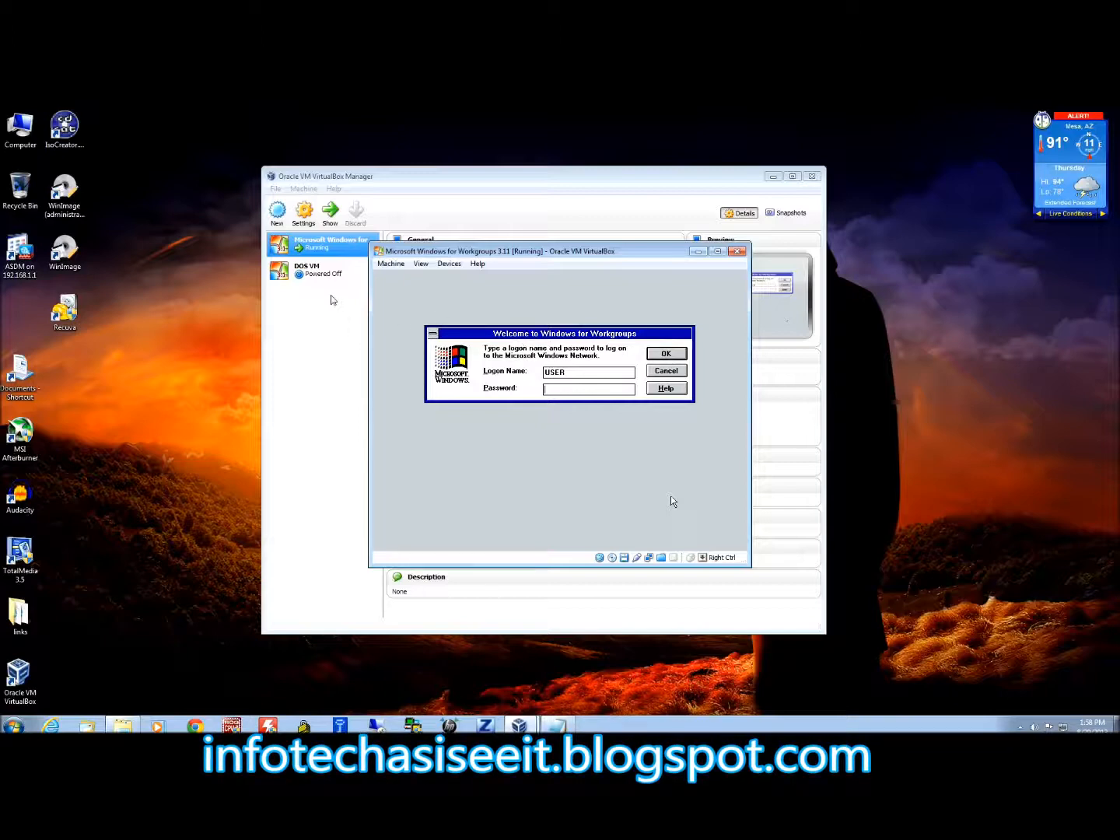
# Examine the network adapter settings of the Windows for Workgroups virtual machine in VirtualBox Manager.
pyautogui.click(304, 212)
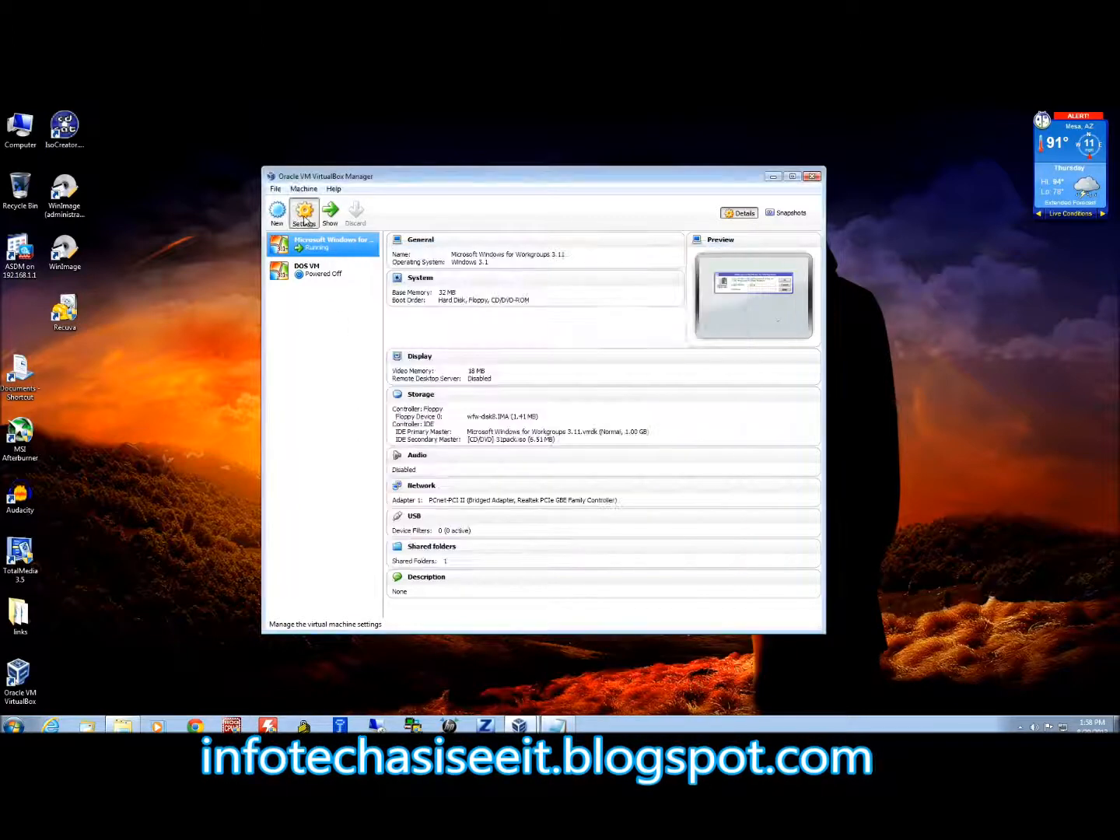
pyautogui.click(409, 380)
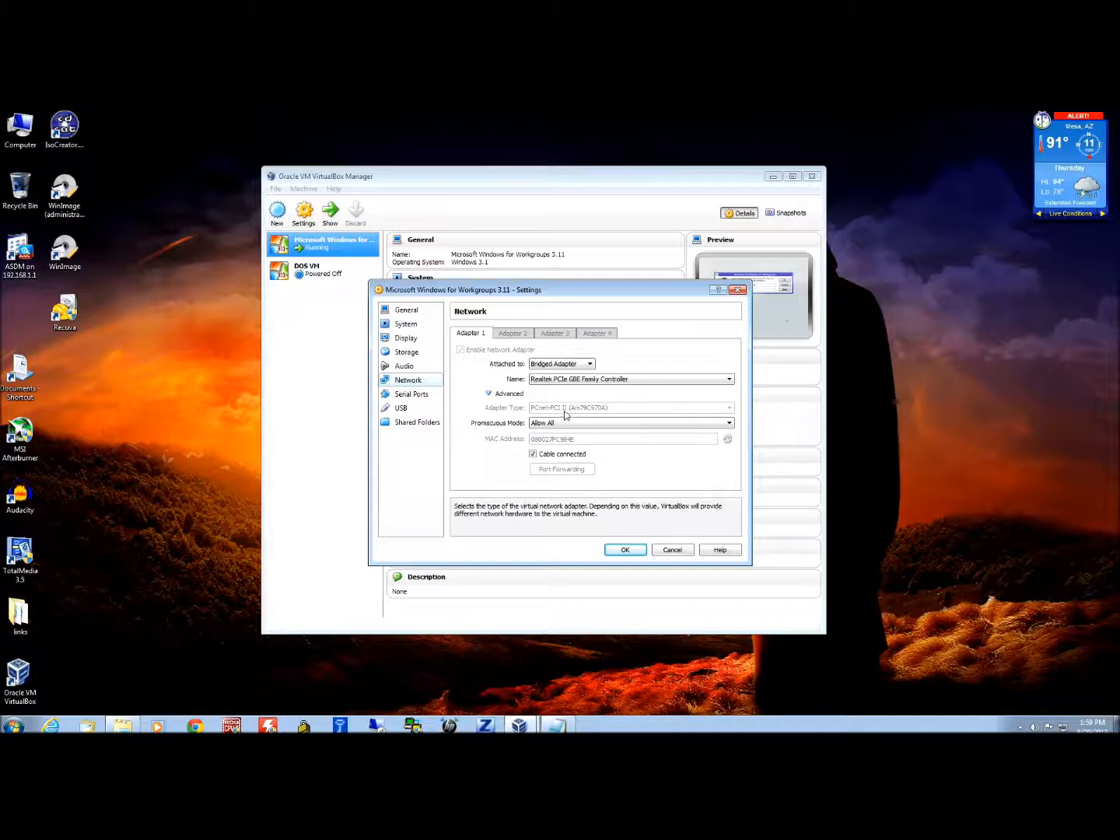
pyautogui.click(620, 550)
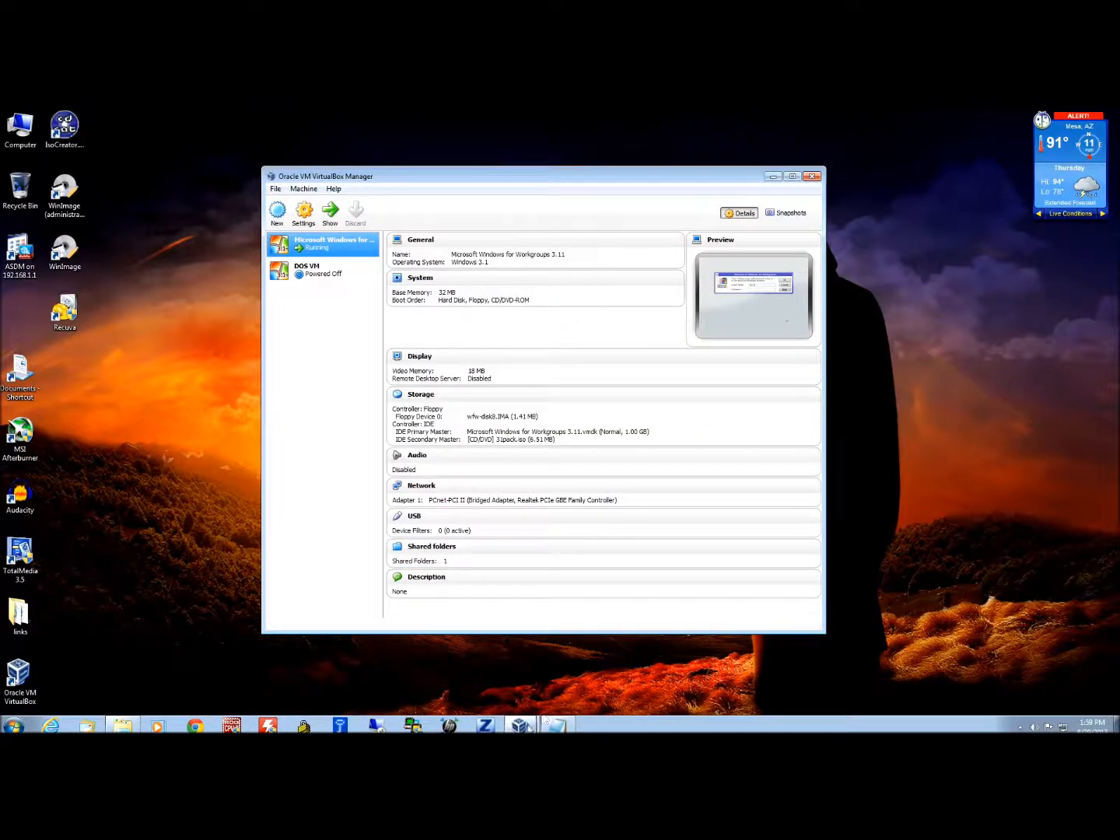
# Return to the virtual machine and log on as USER with a blank password, declining to create a password-list file.
pyautogui.moveTo(520, 724)
pyautogui.click(531, 698)
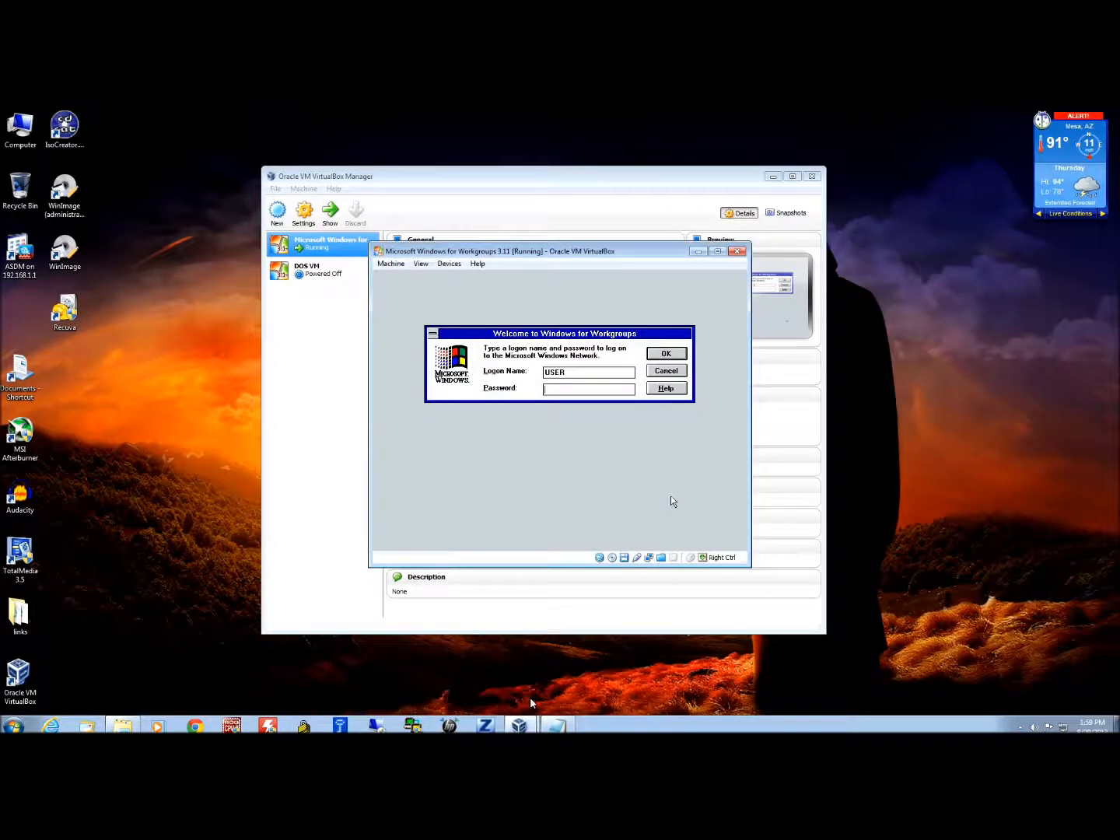
pyautogui.click(667, 355)
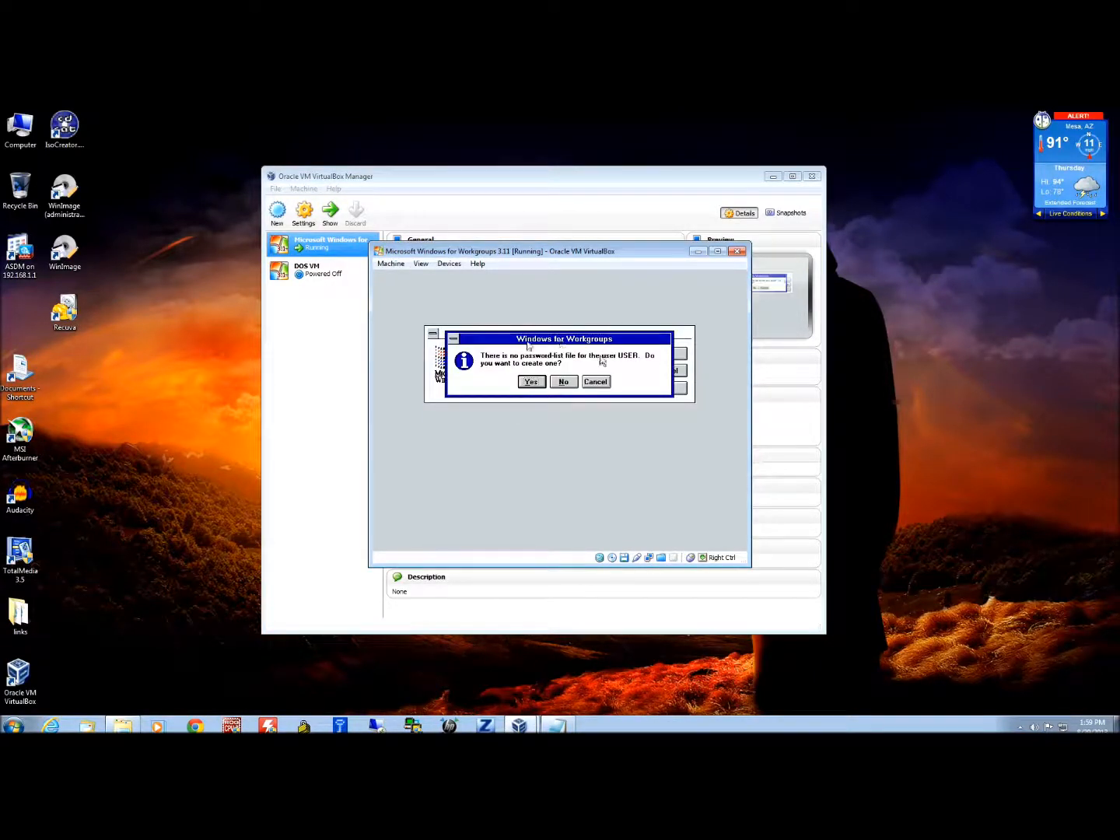
pyautogui.click(565, 382)
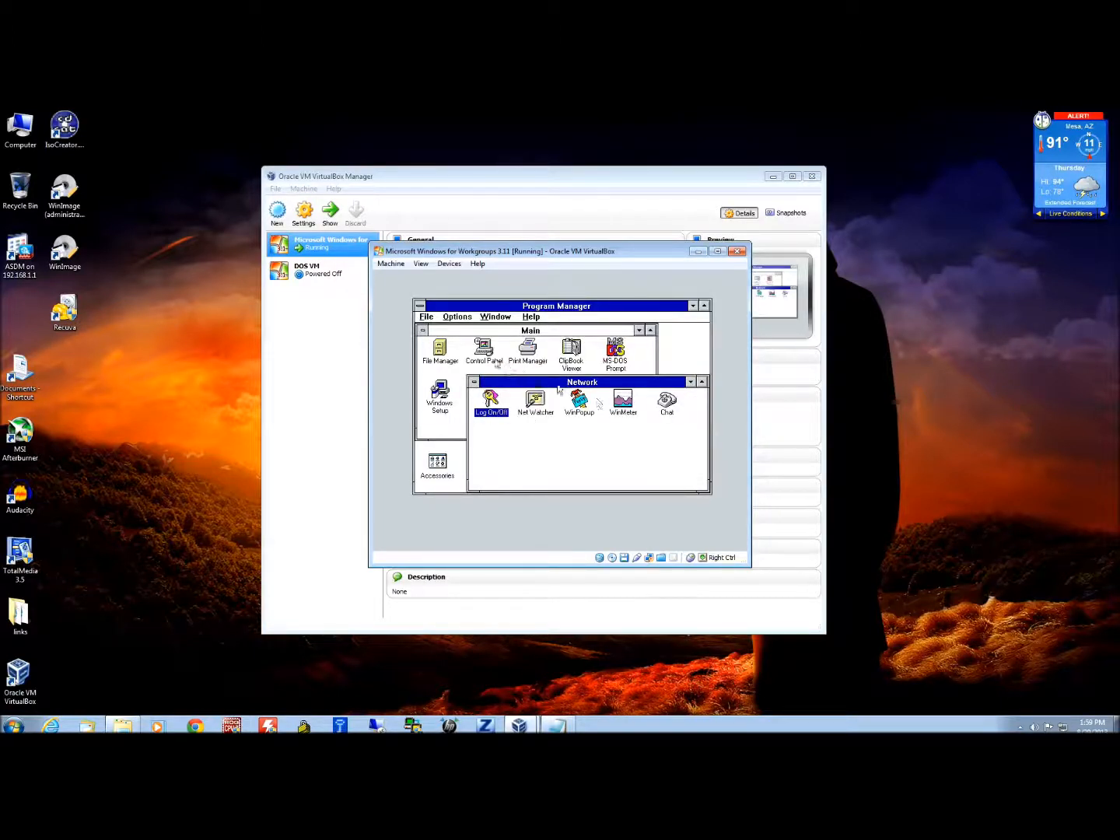
# Open Net Watcher from the Network group, look through its connection commands and close it.
pyautogui.click(540, 401)
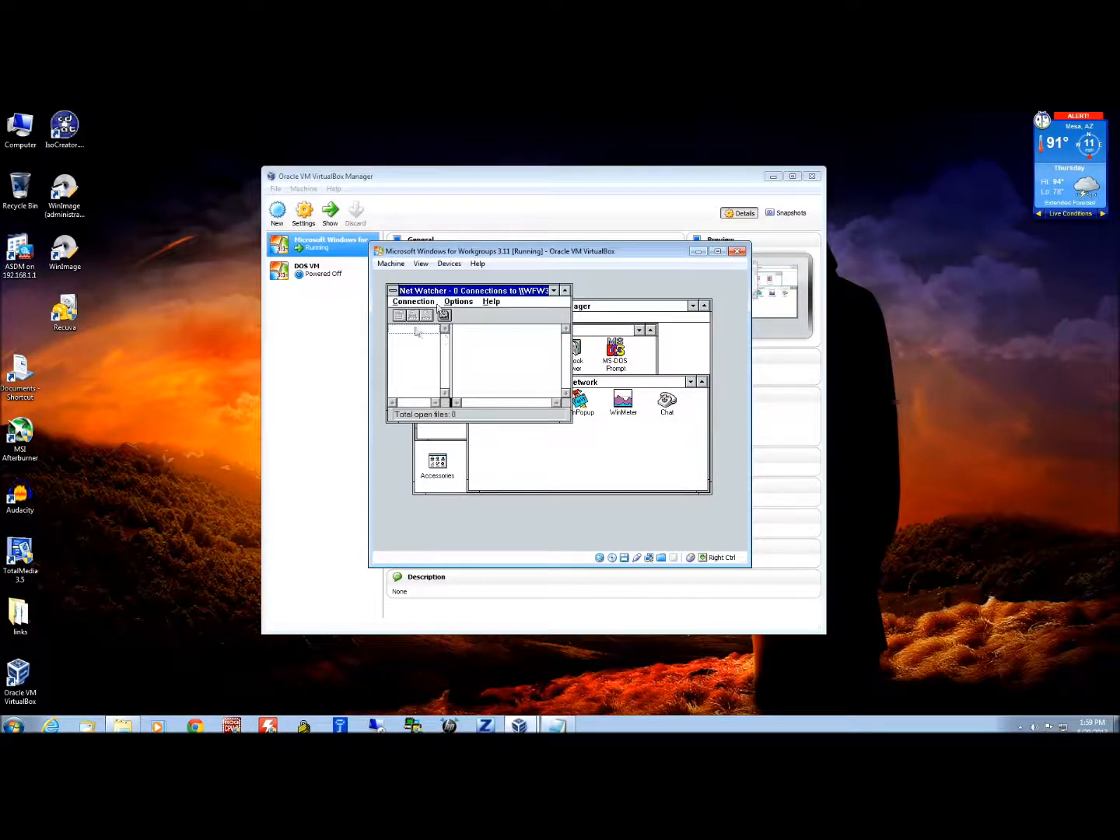
pyautogui.click(412, 301)
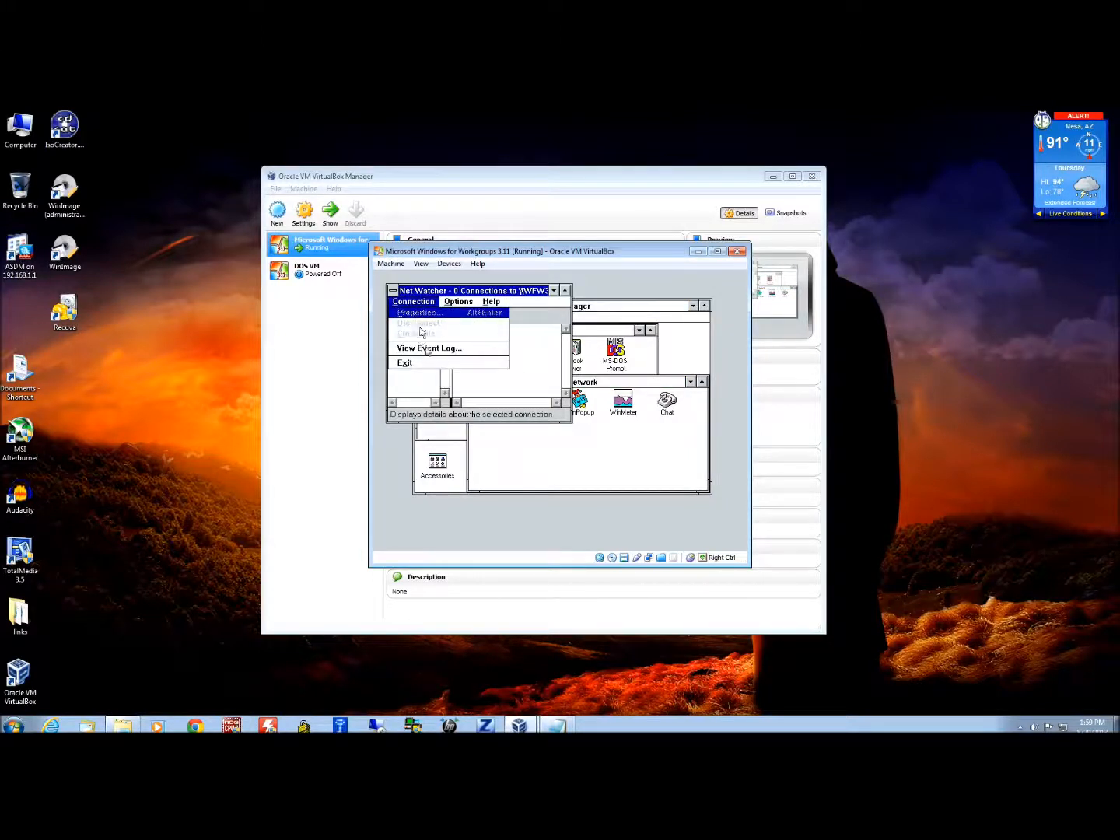
pyautogui.click(435, 337)
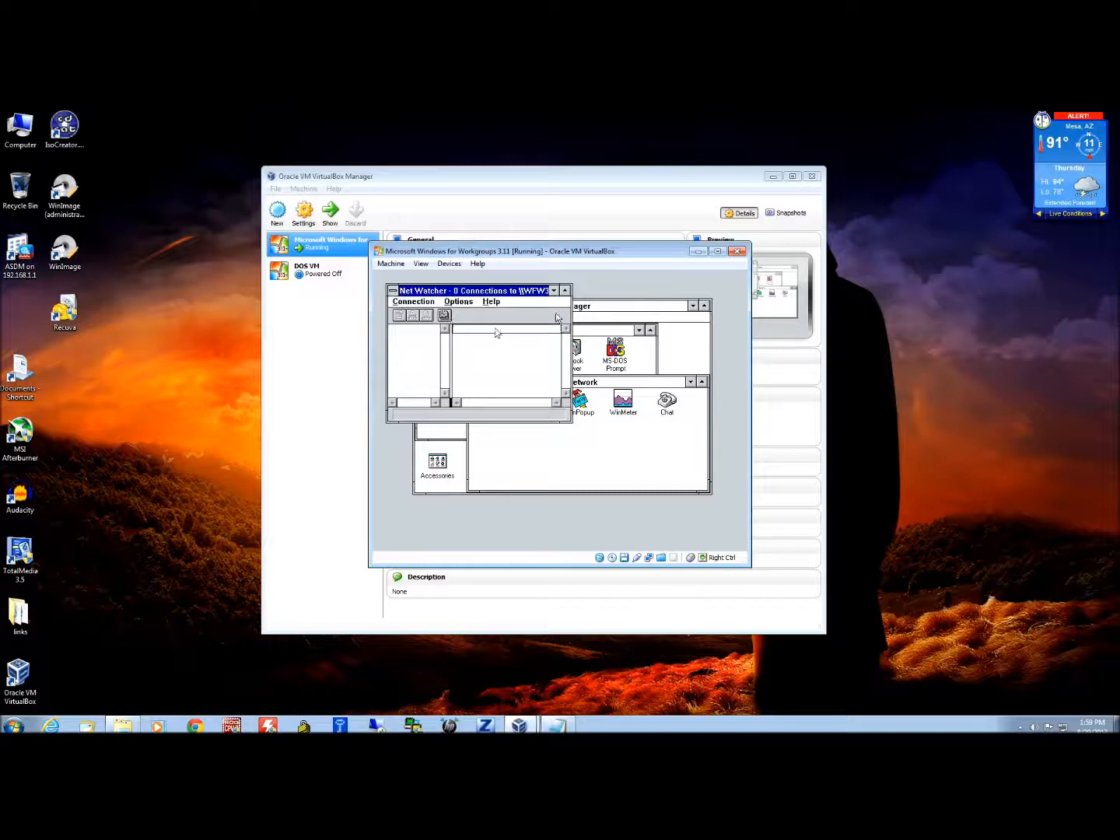
pyautogui.doubleClick(394, 293)
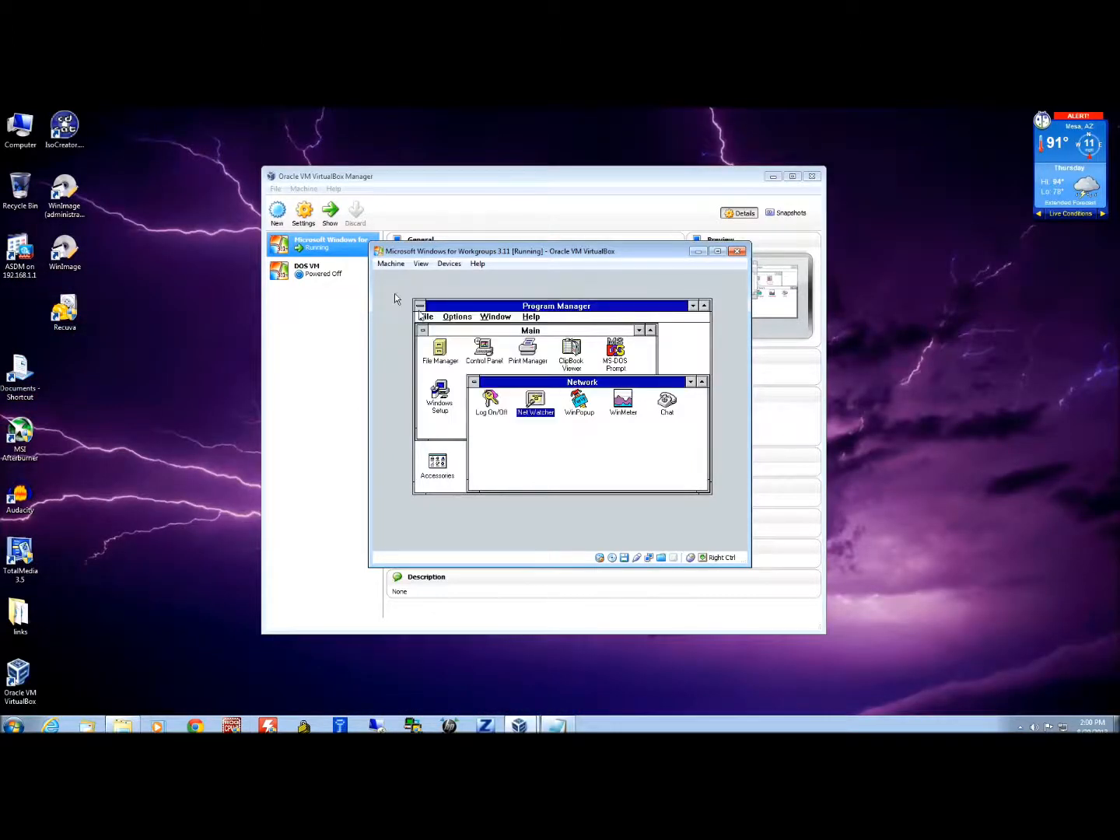
# Open WinMeter from the Network group to check its graph and close it.
pyautogui.doubleClick(583, 406)
pyautogui.click(626, 407)
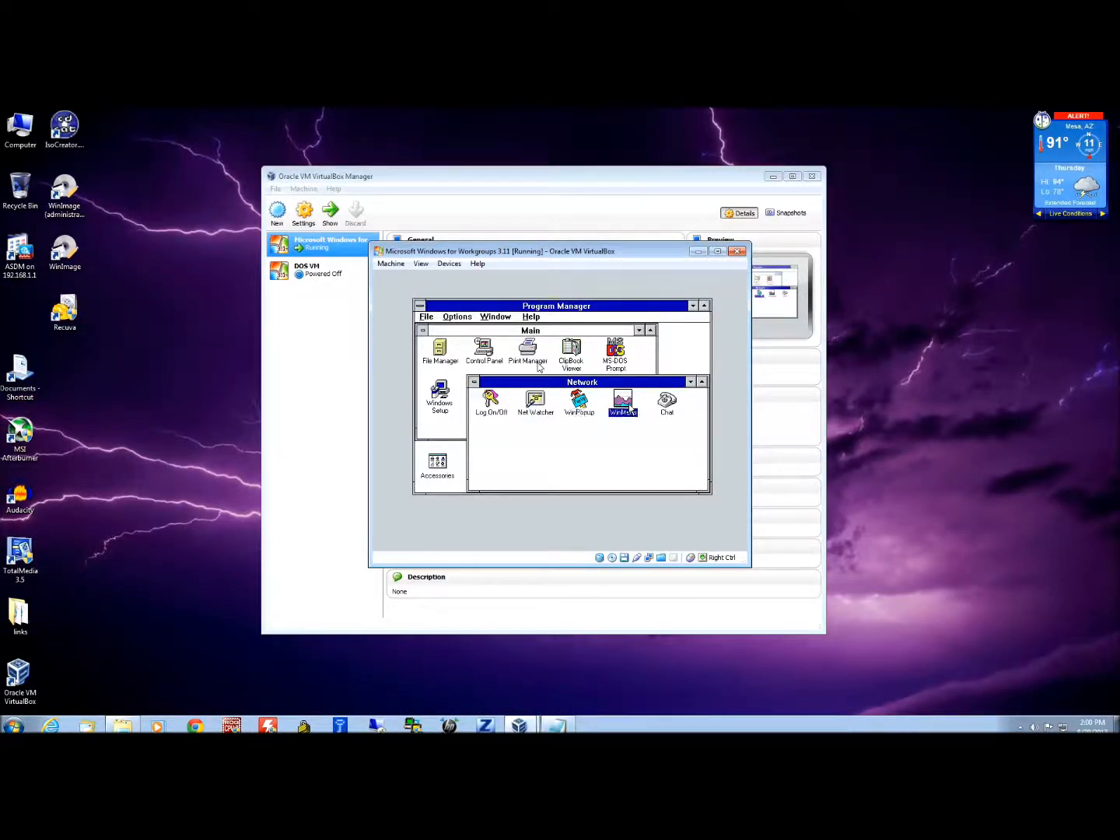
pyautogui.doubleClick(627, 406)
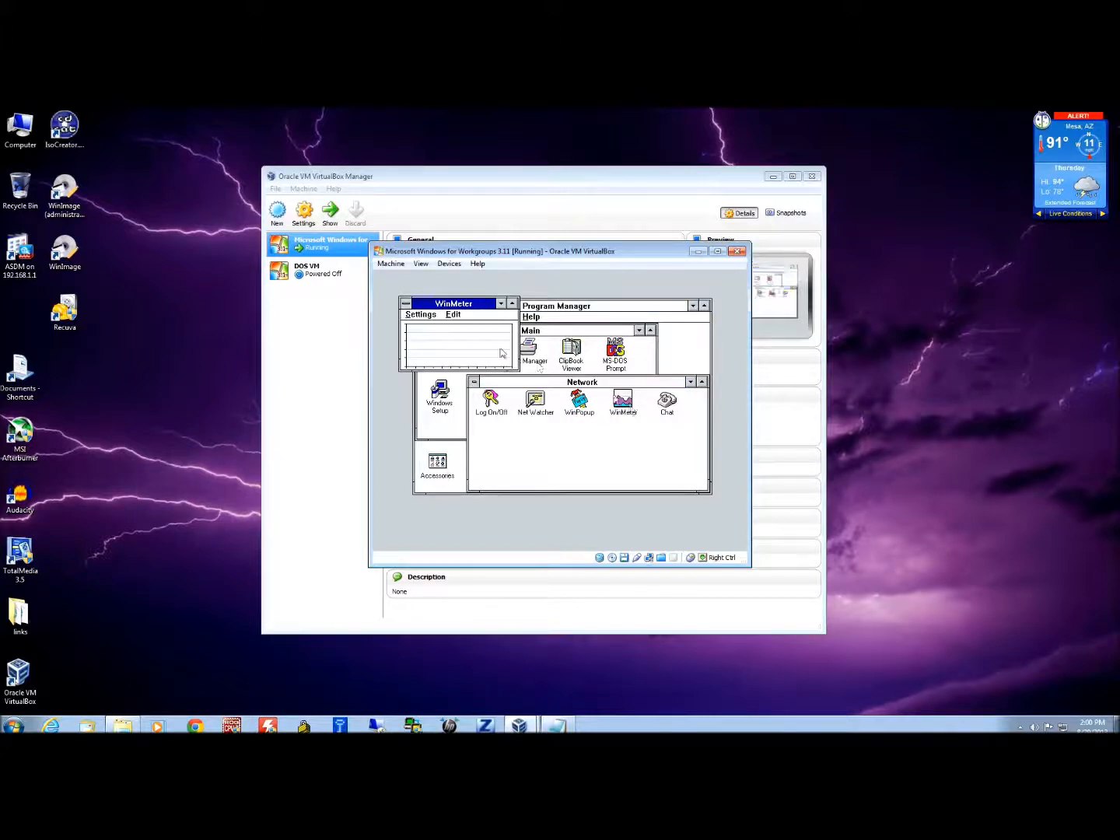
pyautogui.doubleClick(405, 303)
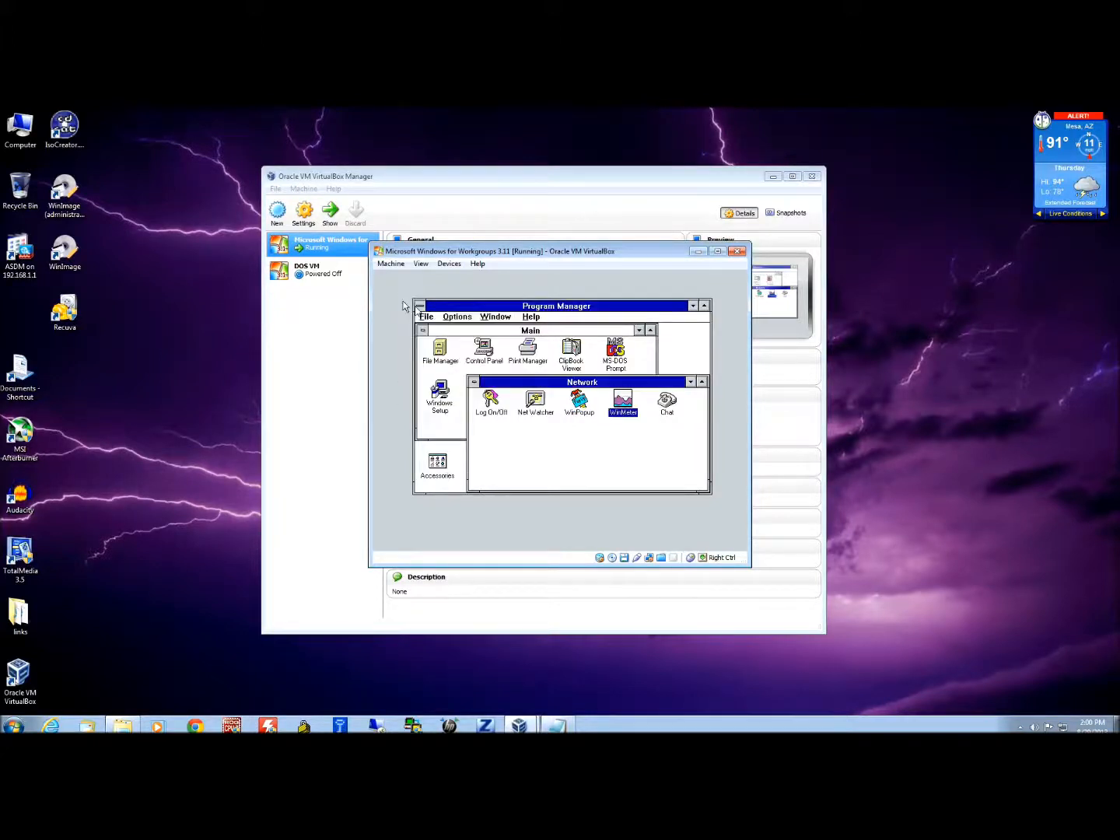
# Close the Network group and open the network settings in Windows Setup to review the installed network and drivers.
pyautogui.click(690, 382)
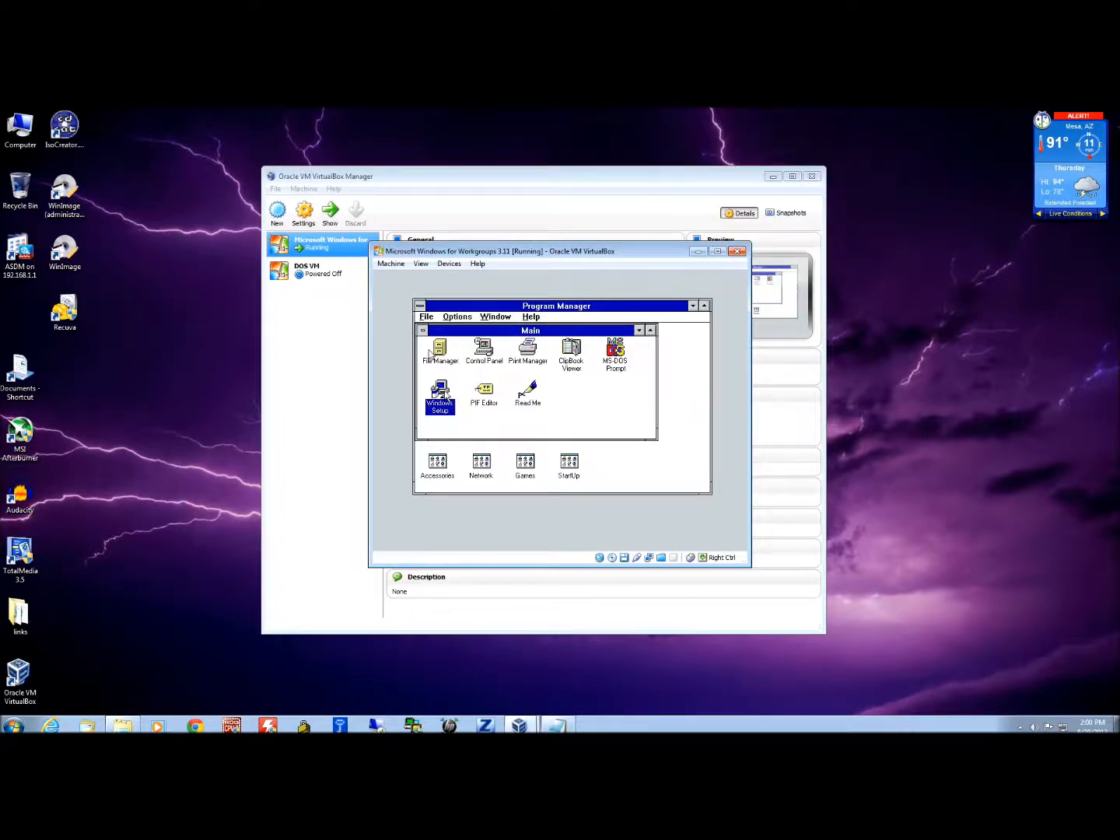
pyautogui.doubleClick(482, 462)
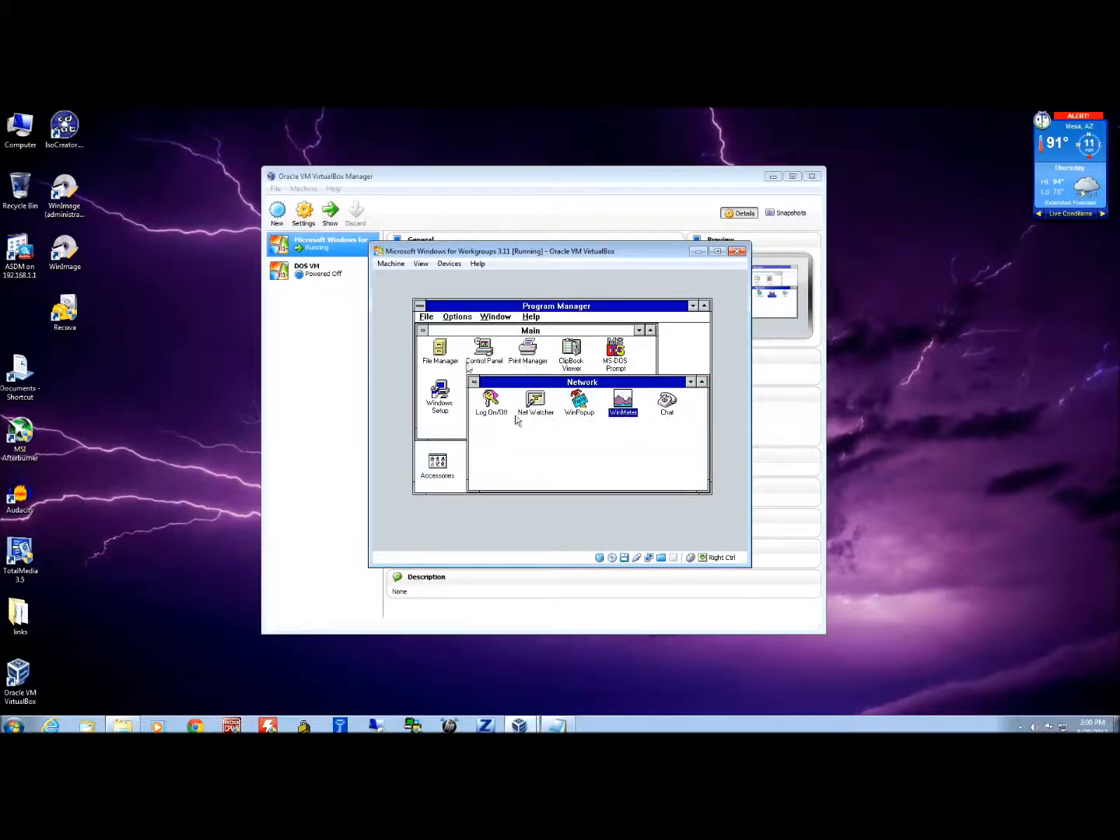
pyautogui.click(474, 383)
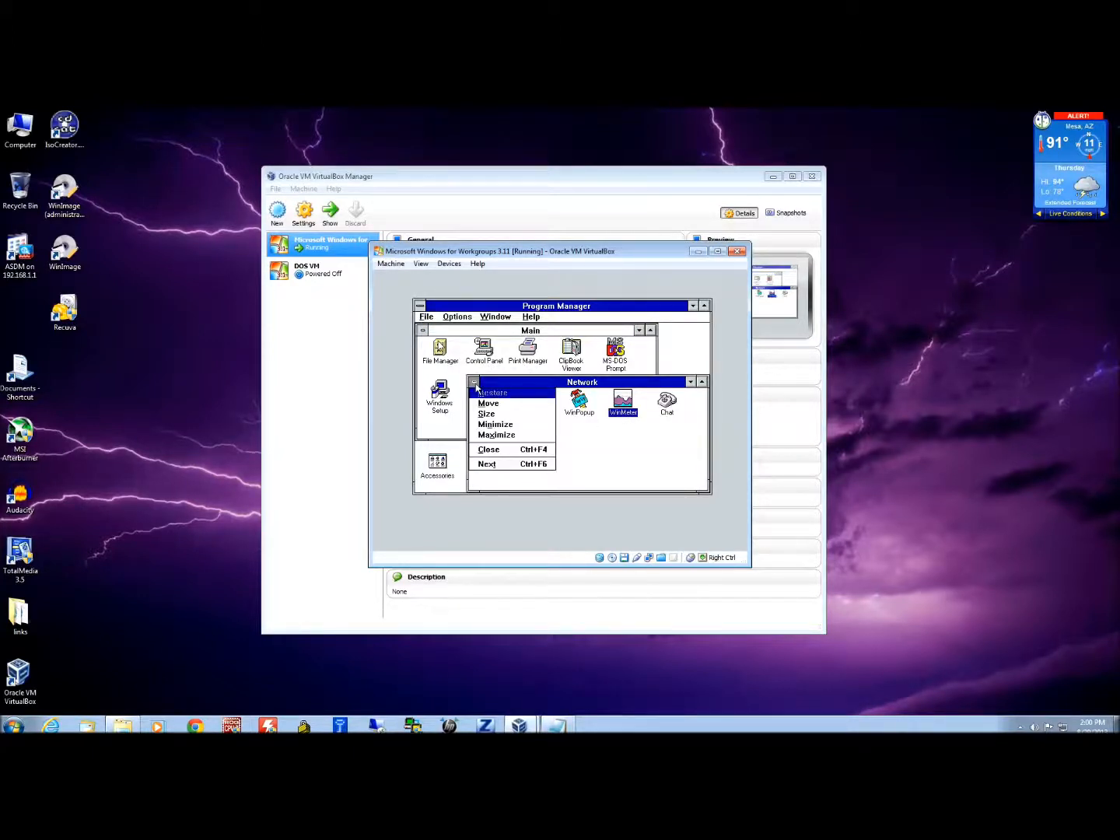
pyautogui.click(475, 384)
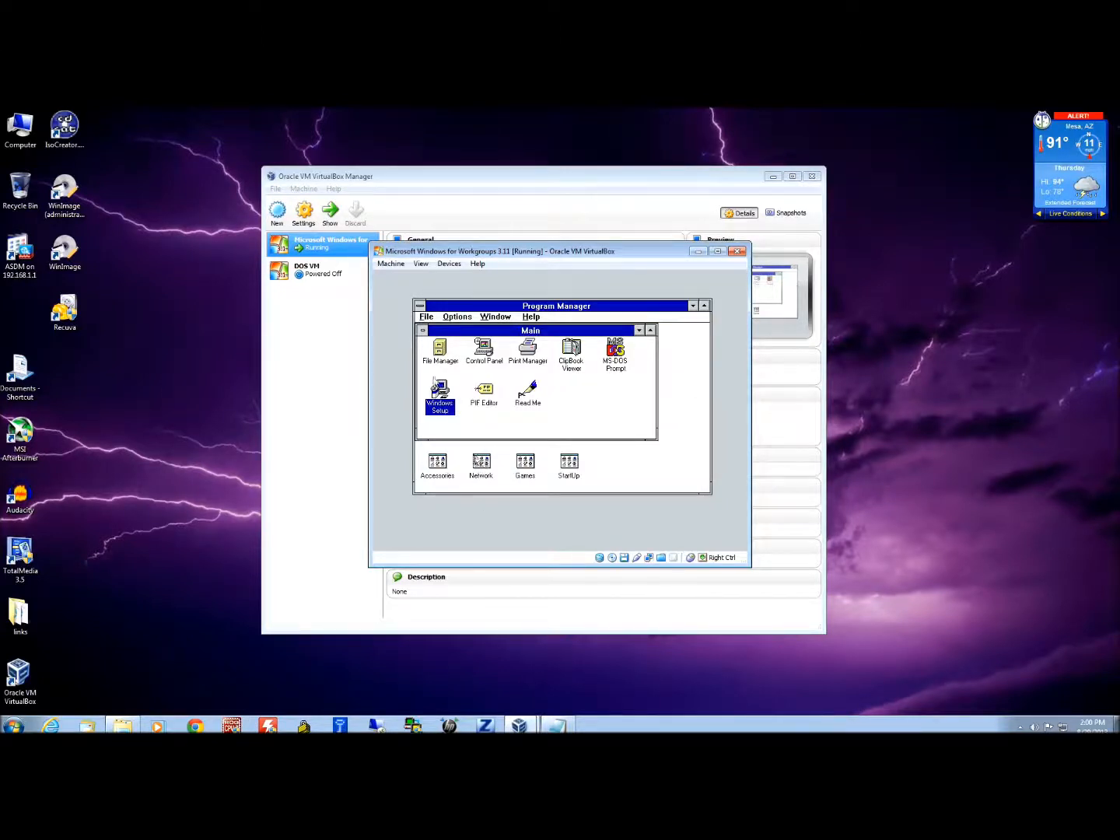
pyautogui.doubleClick(440, 395)
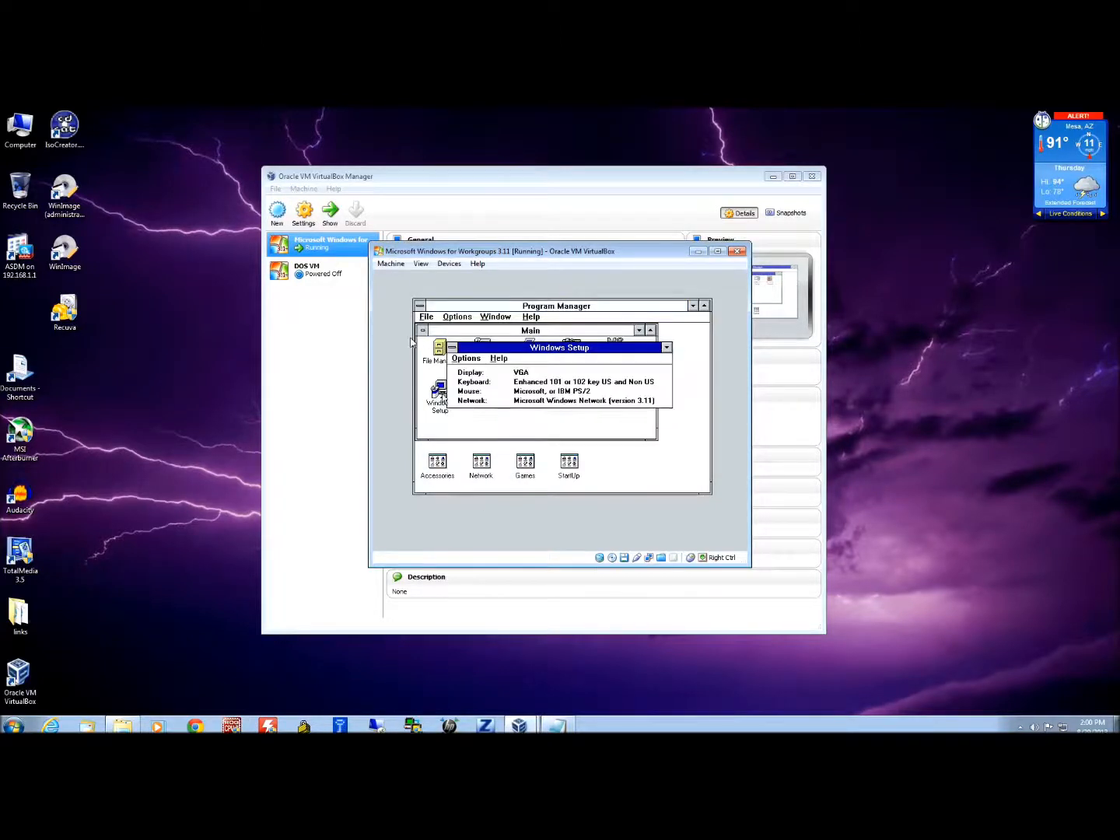
pyautogui.click(466, 358)
pyautogui.click(473, 380)
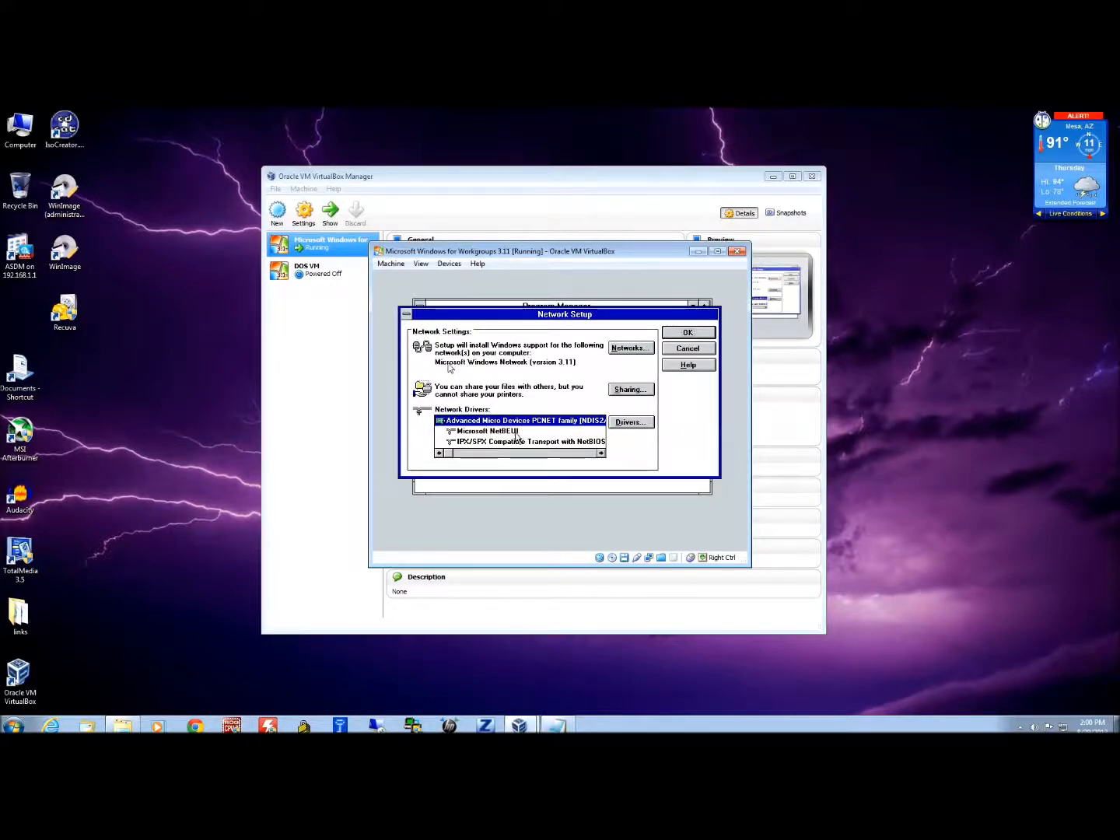
# Examine the NetBEUI and IPX/SPX entries under the network drivers and the Networks options, leaving them as they are.
pyautogui.click(515, 432)
pyautogui.click(515, 442)
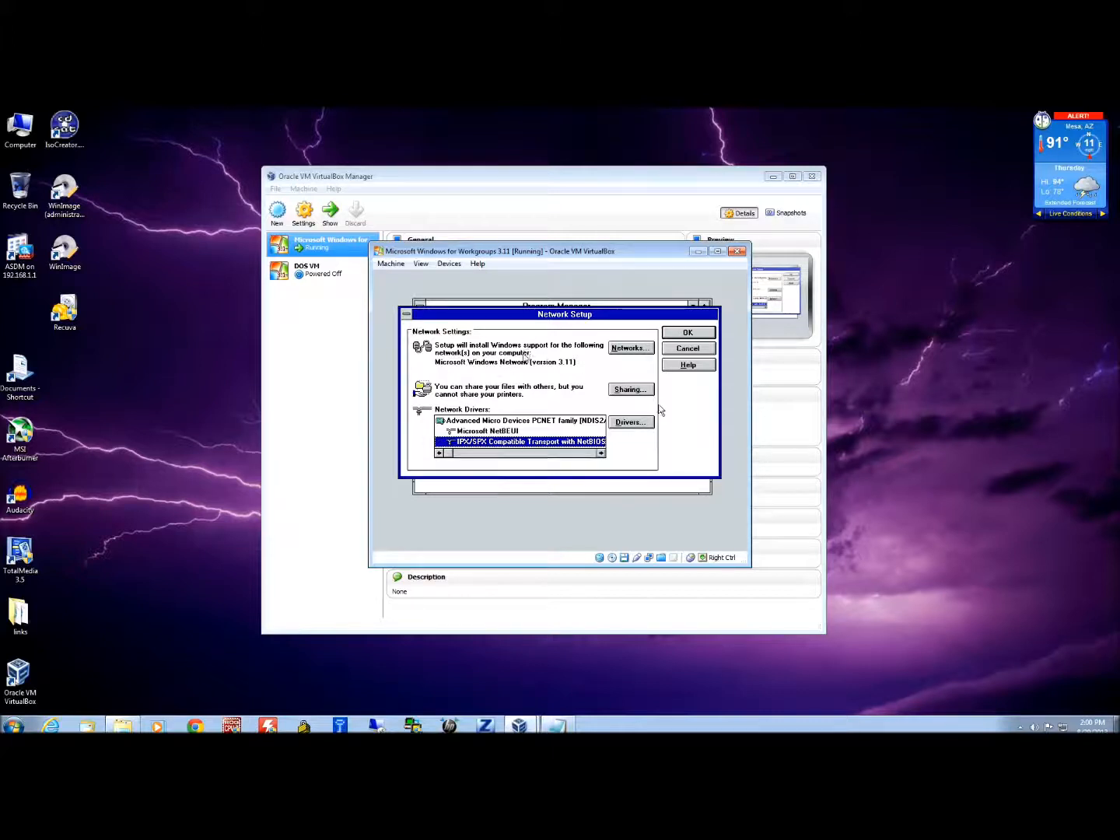
pyautogui.click(628, 349)
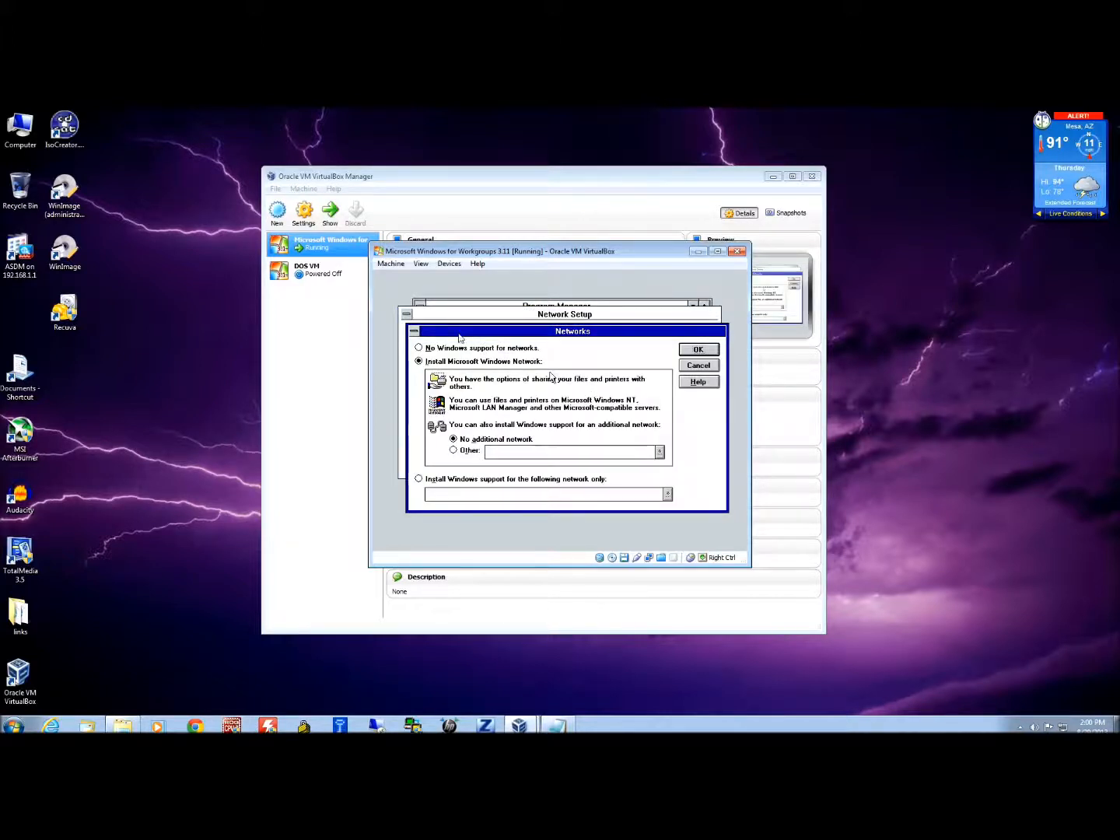
pyautogui.click(697, 365)
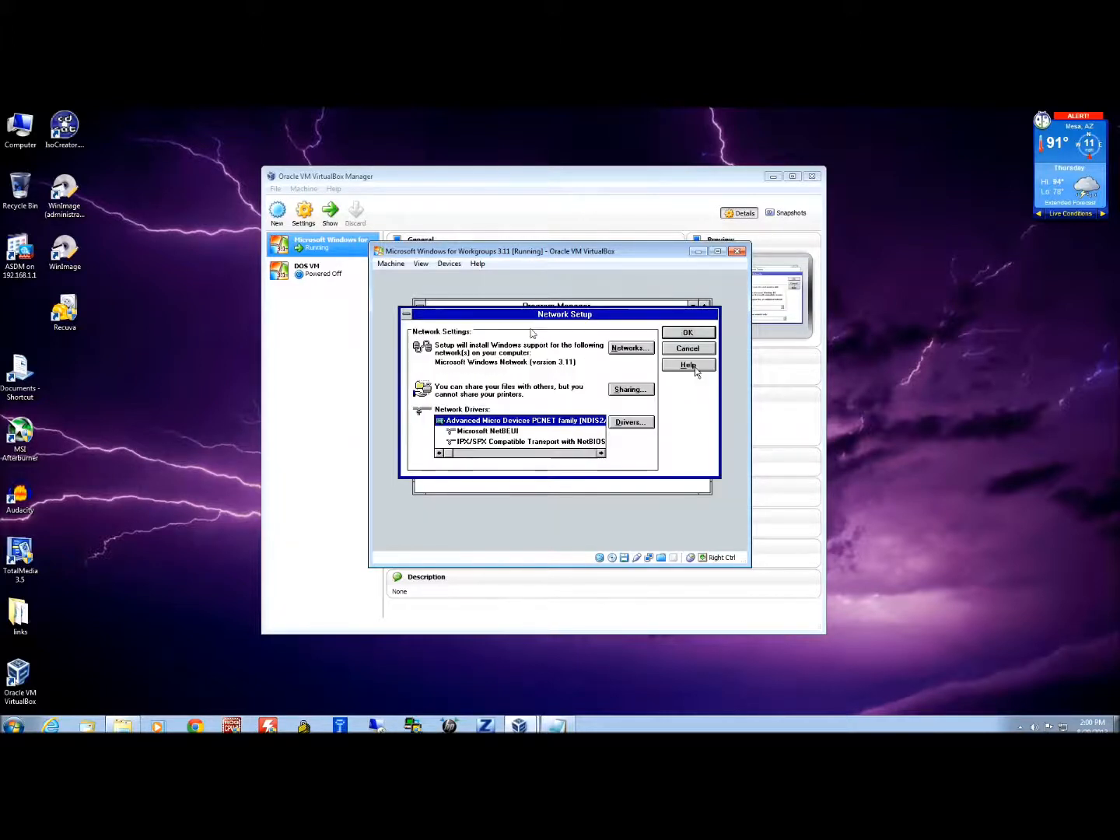
# Start adding an unlisted or updated protocol to the AMD PCNET adapter, choosing R:\TCP32B as the driver source.
pyautogui.click(629, 422)
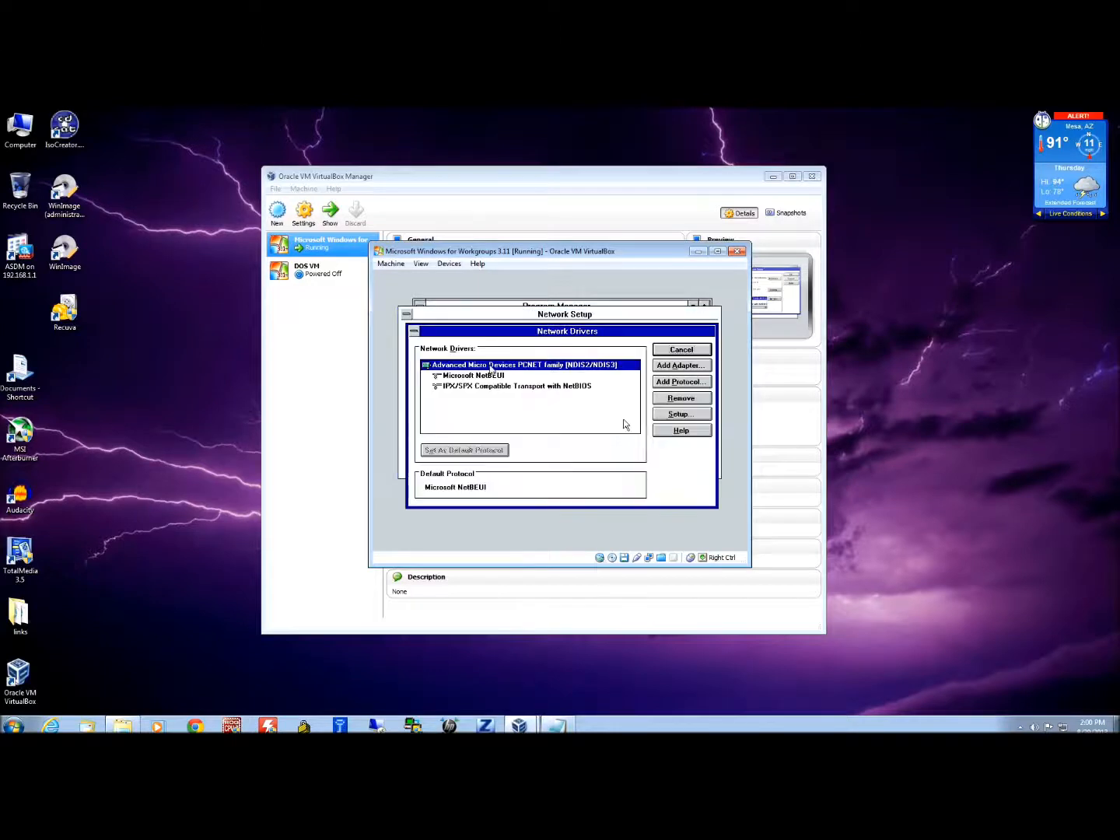
pyautogui.click(684, 381)
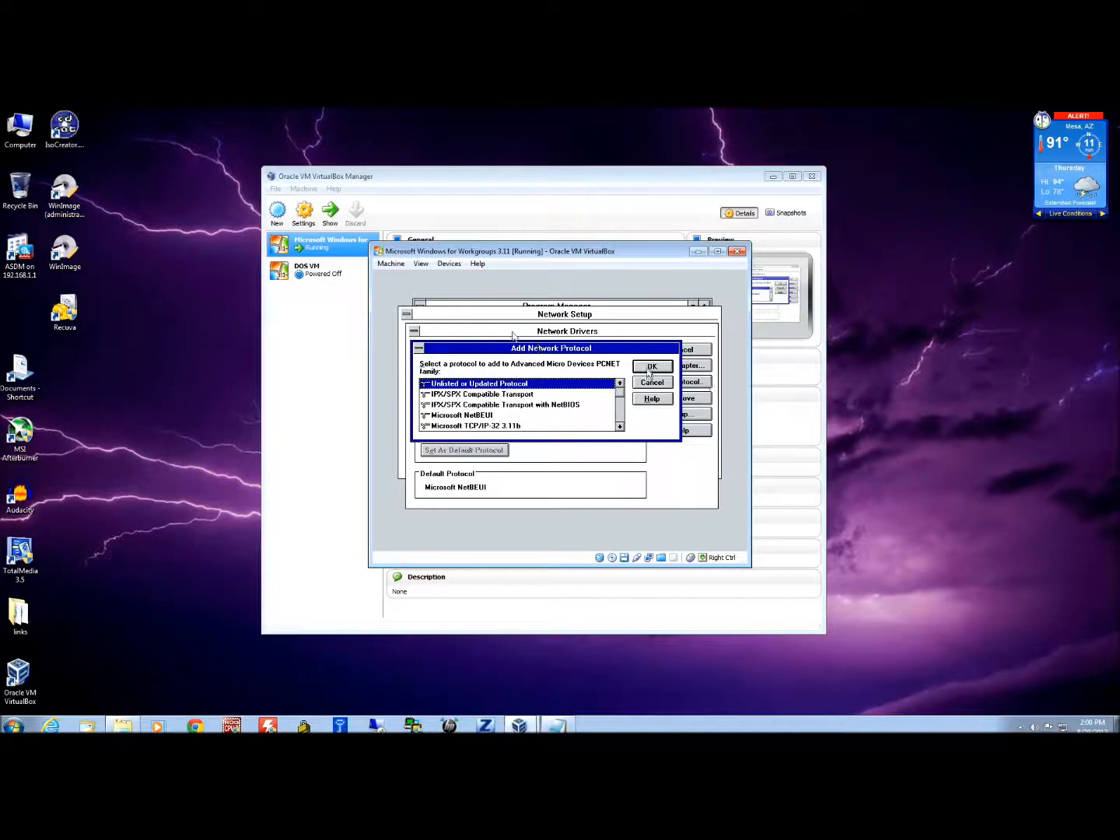
pyautogui.click(653, 368)
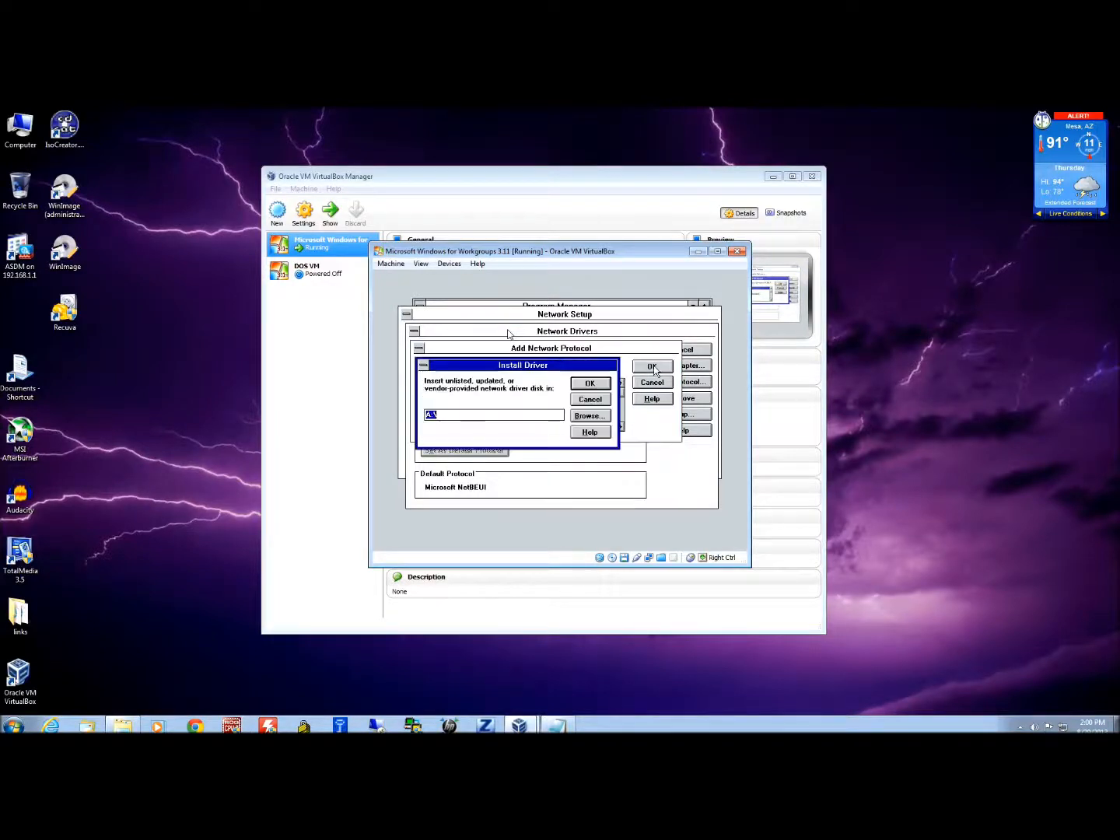
pyautogui.click(590, 416)
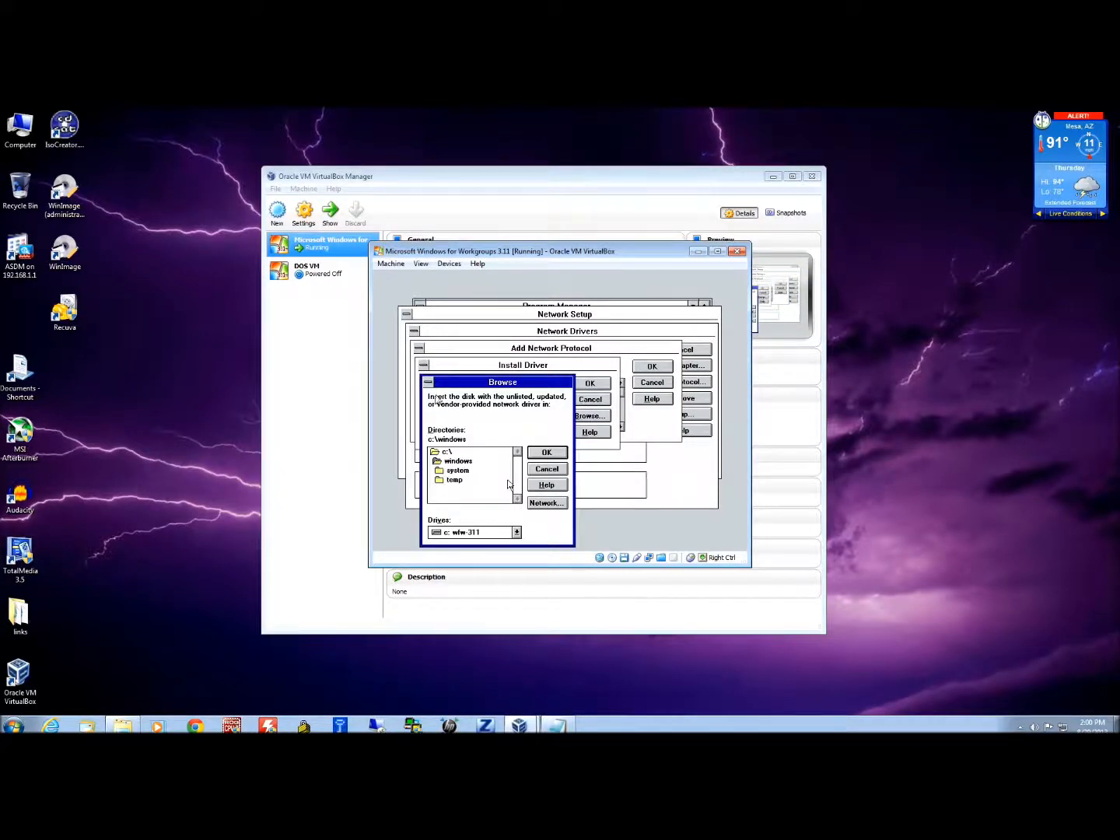
pyautogui.click(516, 532)
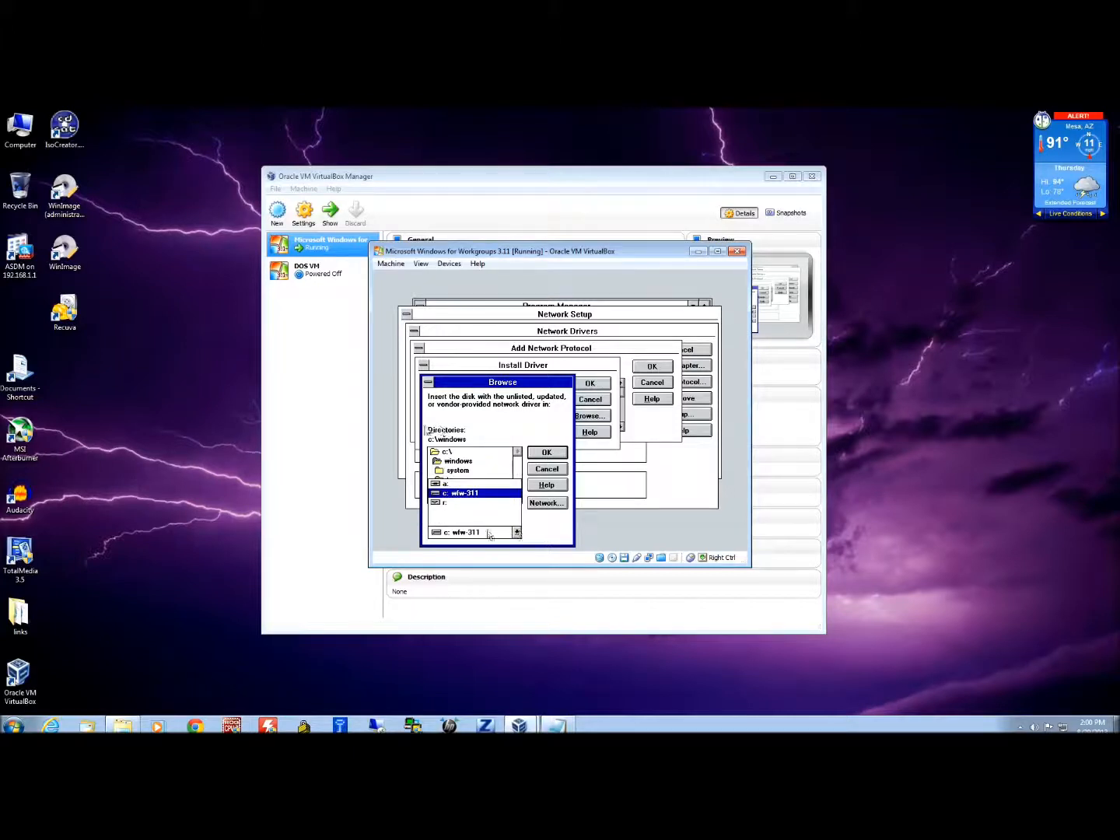
pyautogui.click(450, 503)
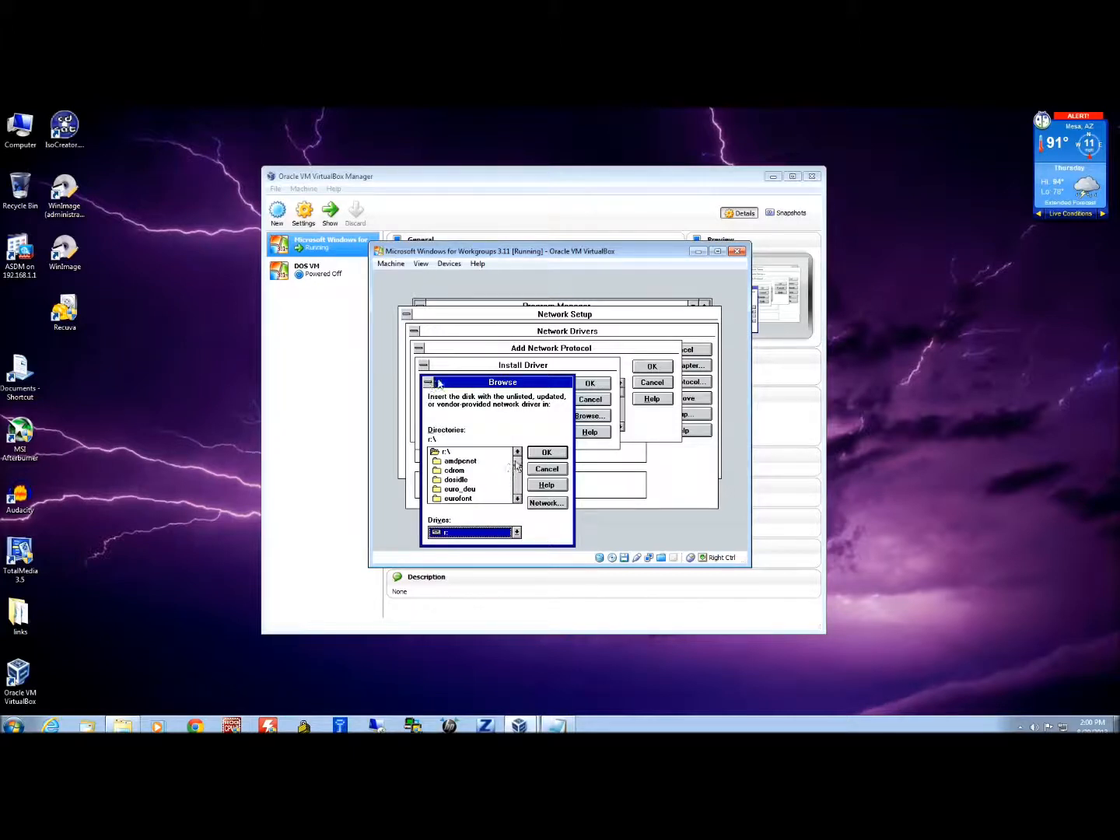
pyautogui.moveTo(515, 461); pyautogui.dragTo(517, 471)
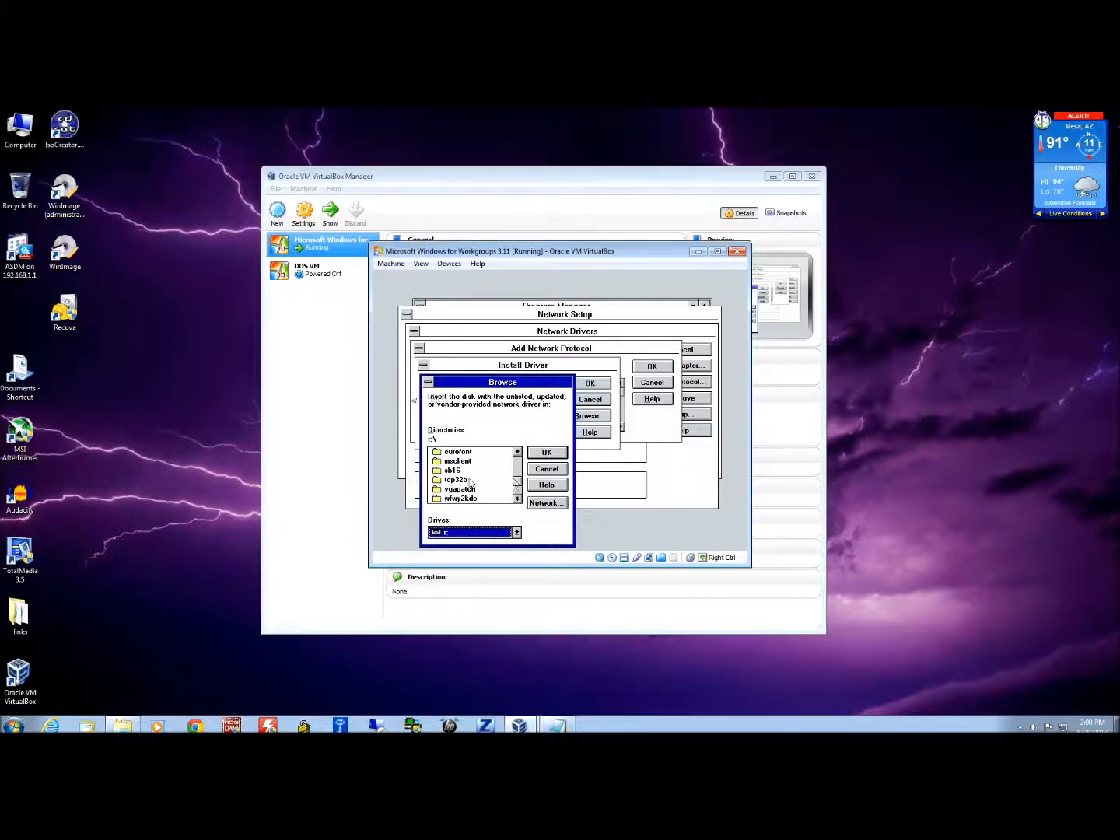
pyautogui.doubleClick(460, 482)
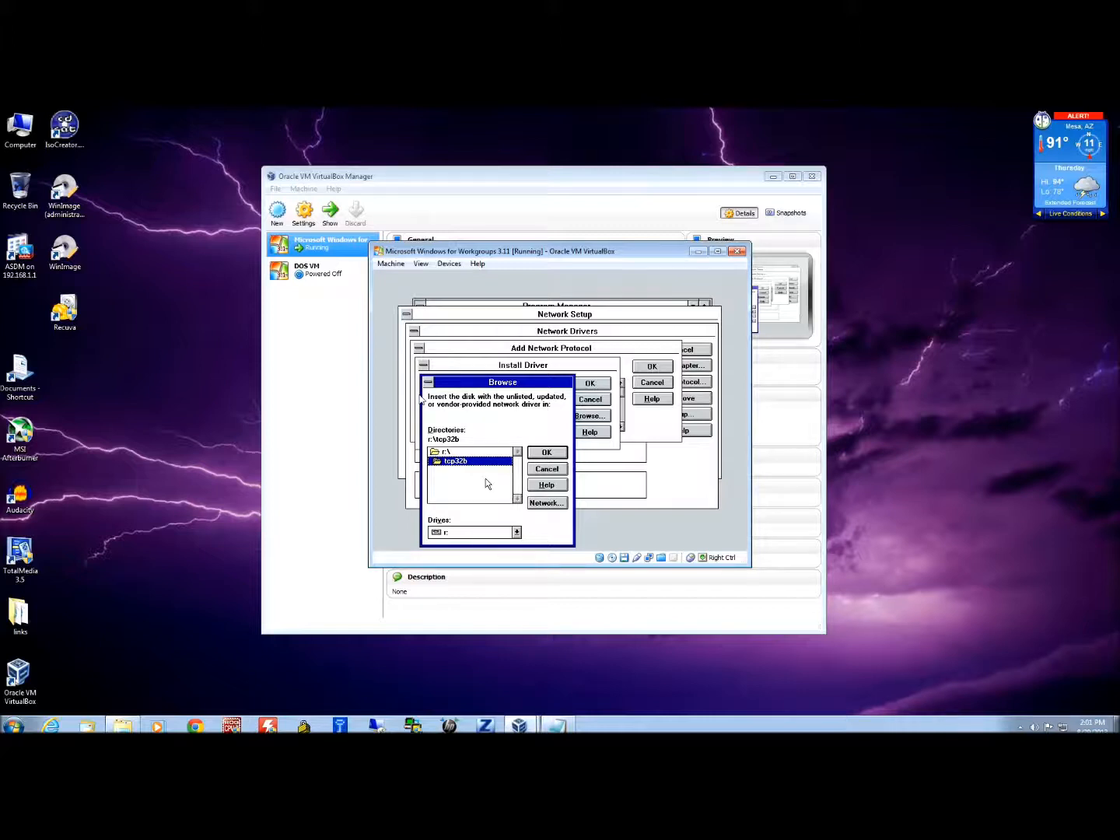
pyautogui.click(552, 454)
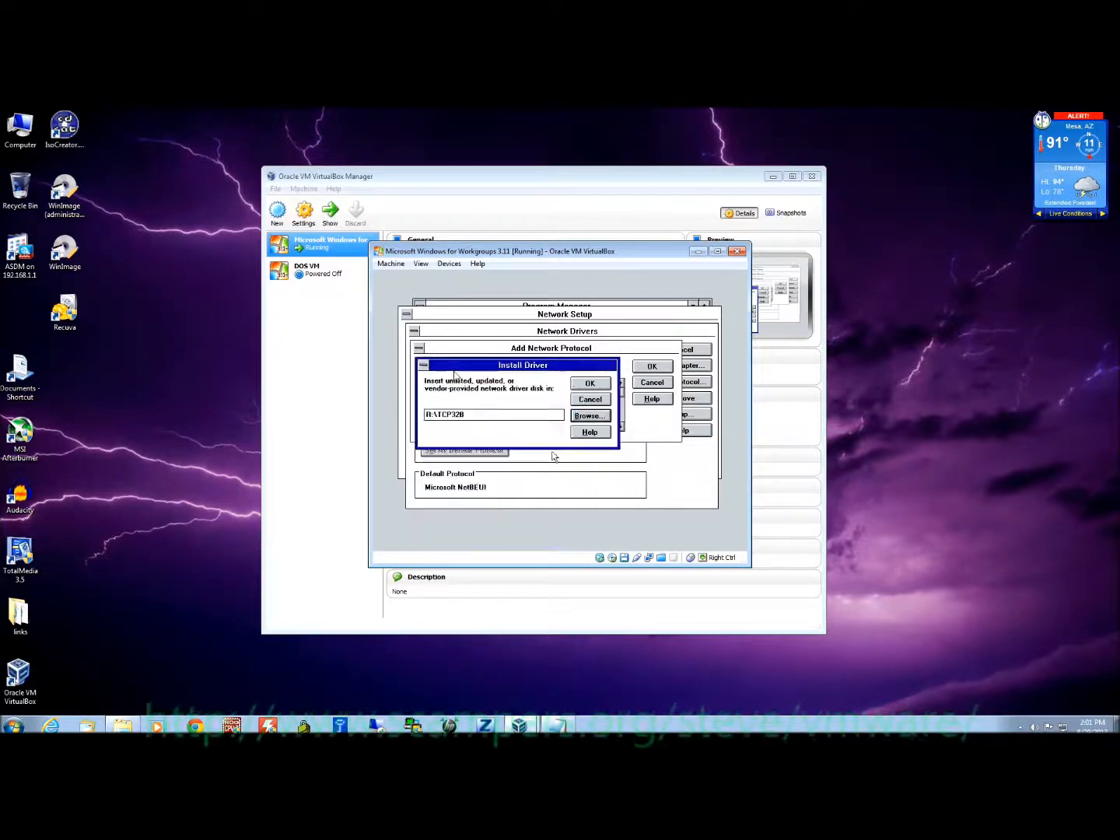
# Install Microsoft TCP/IP-32 3.11b from that folder, replacing all existing files, and accept the network setup.
pyautogui.click(594, 383)
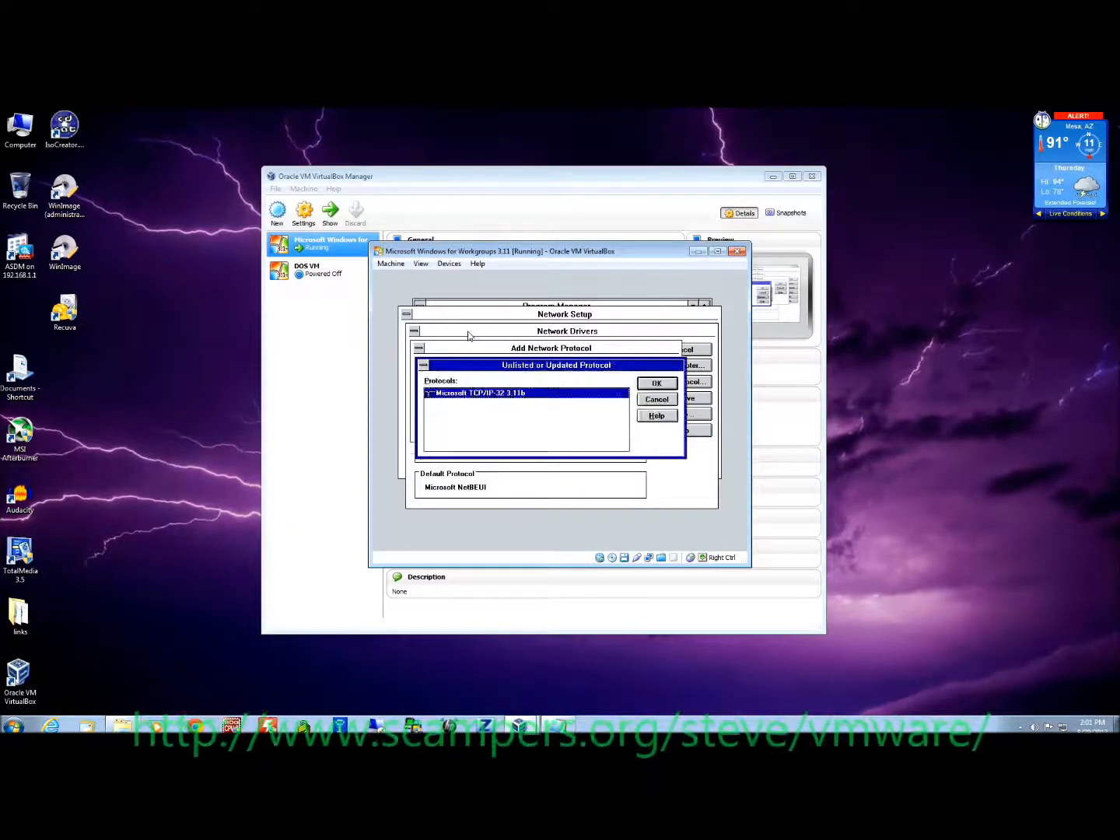
pyautogui.click(655, 385)
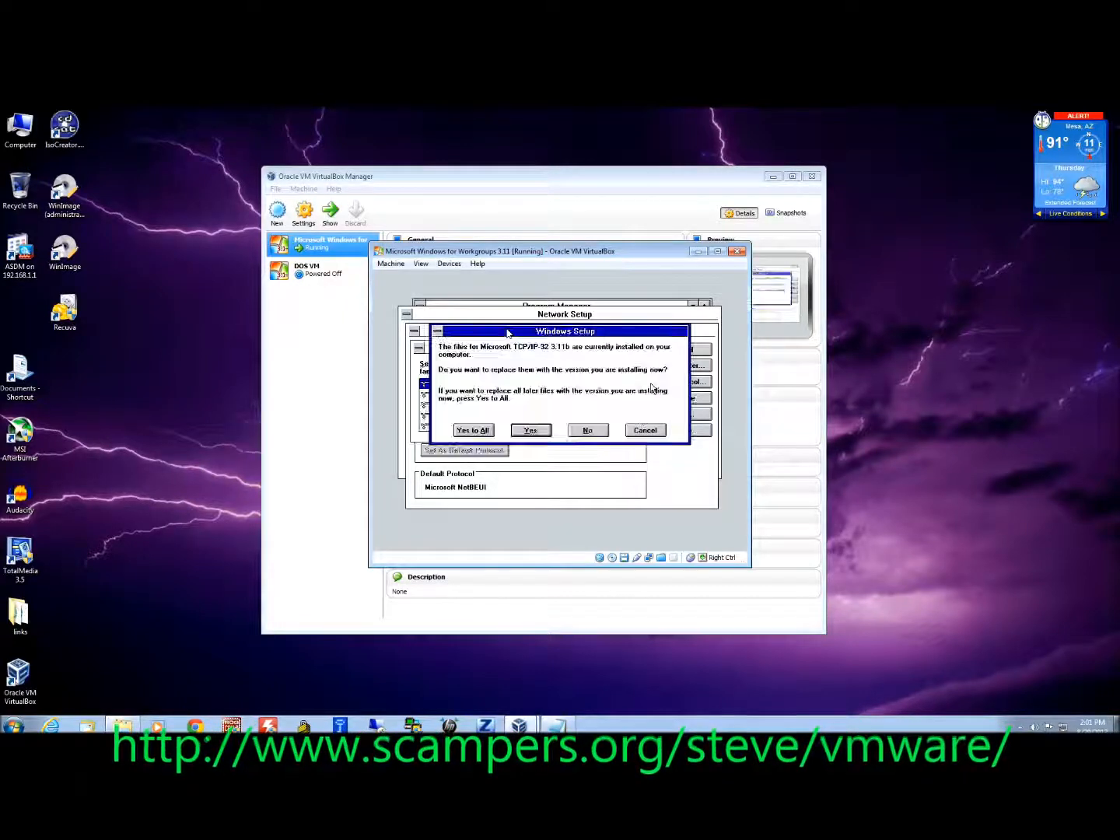
pyautogui.click(472, 430)
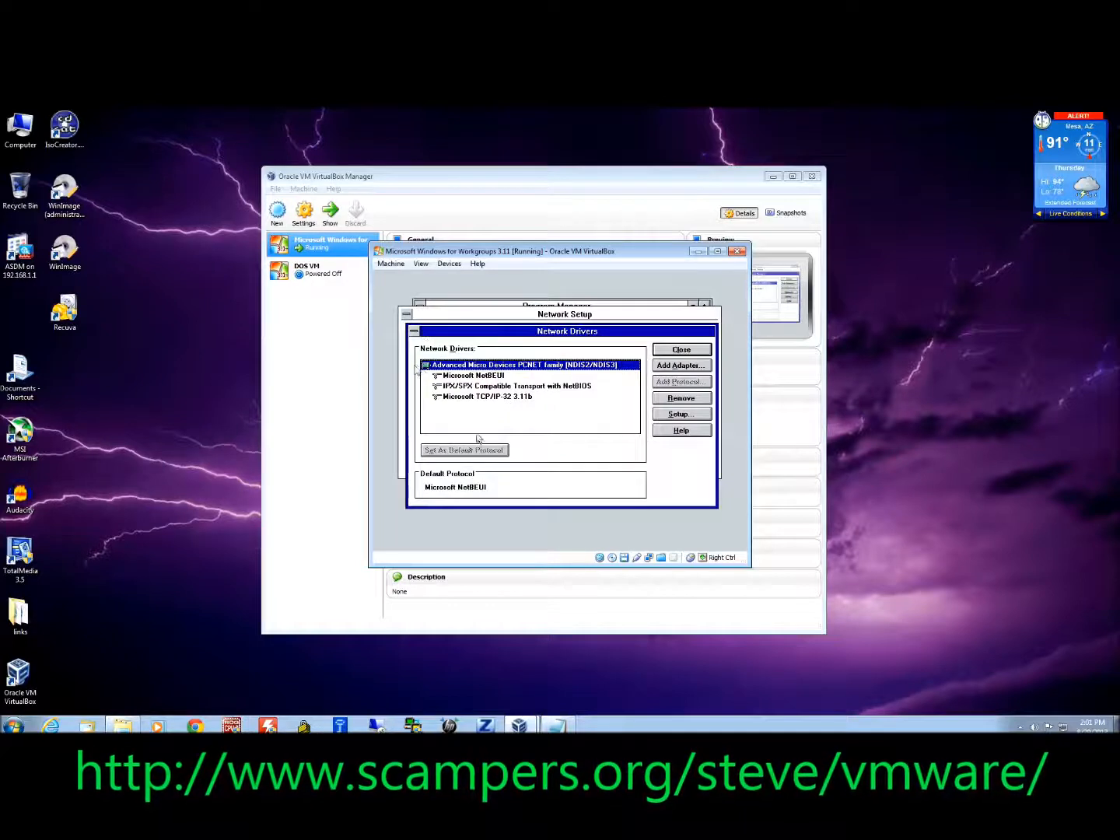
pyautogui.click(490, 396)
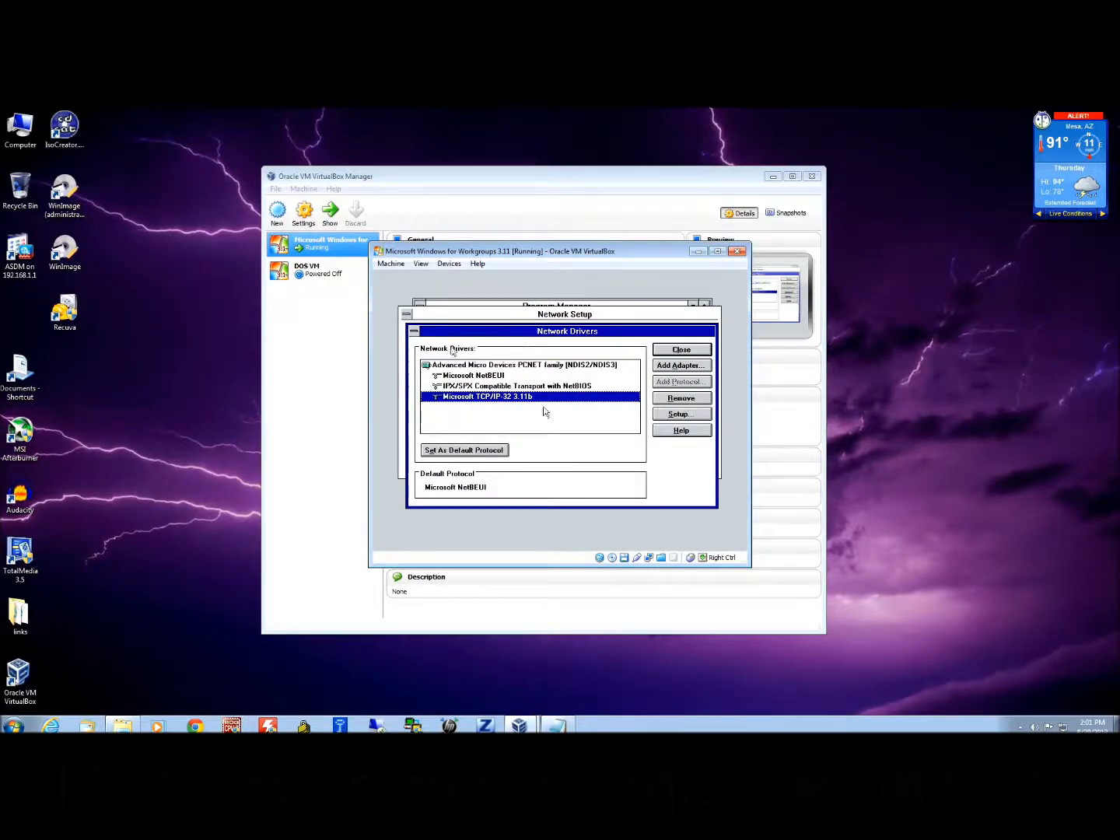
pyautogui.click(688, 357)
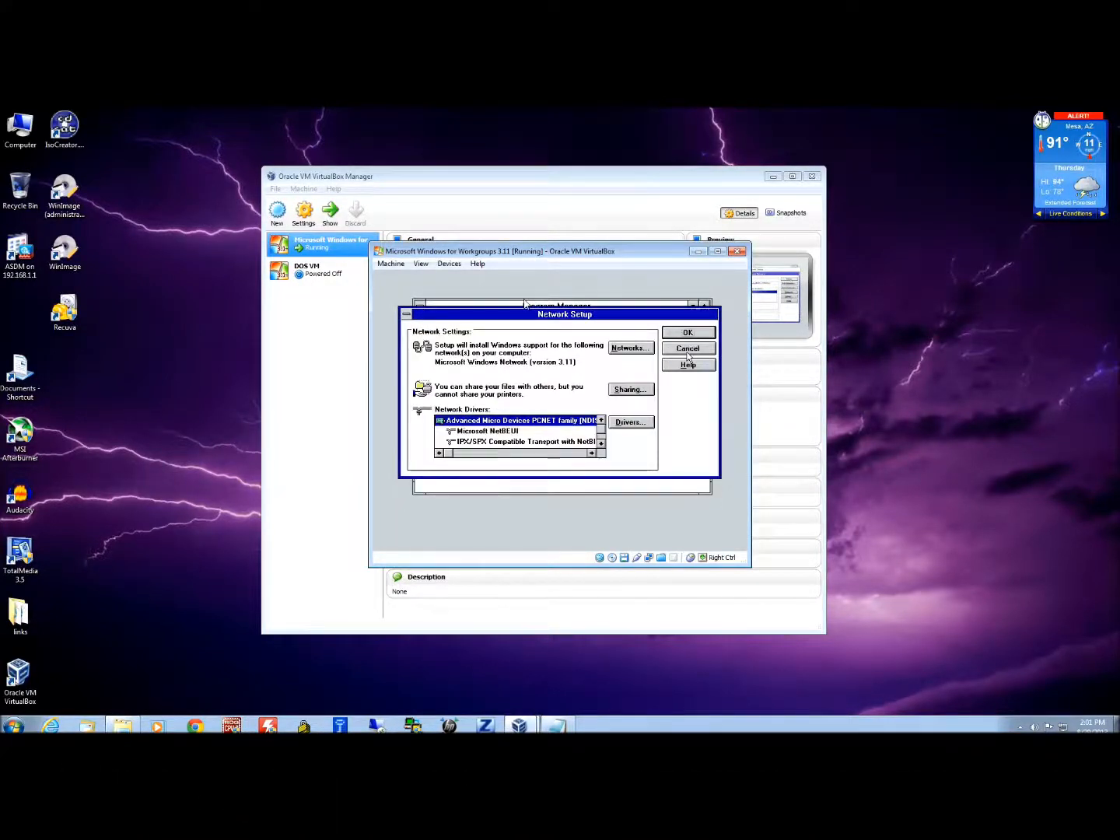
pyautogui.click(691, 329)
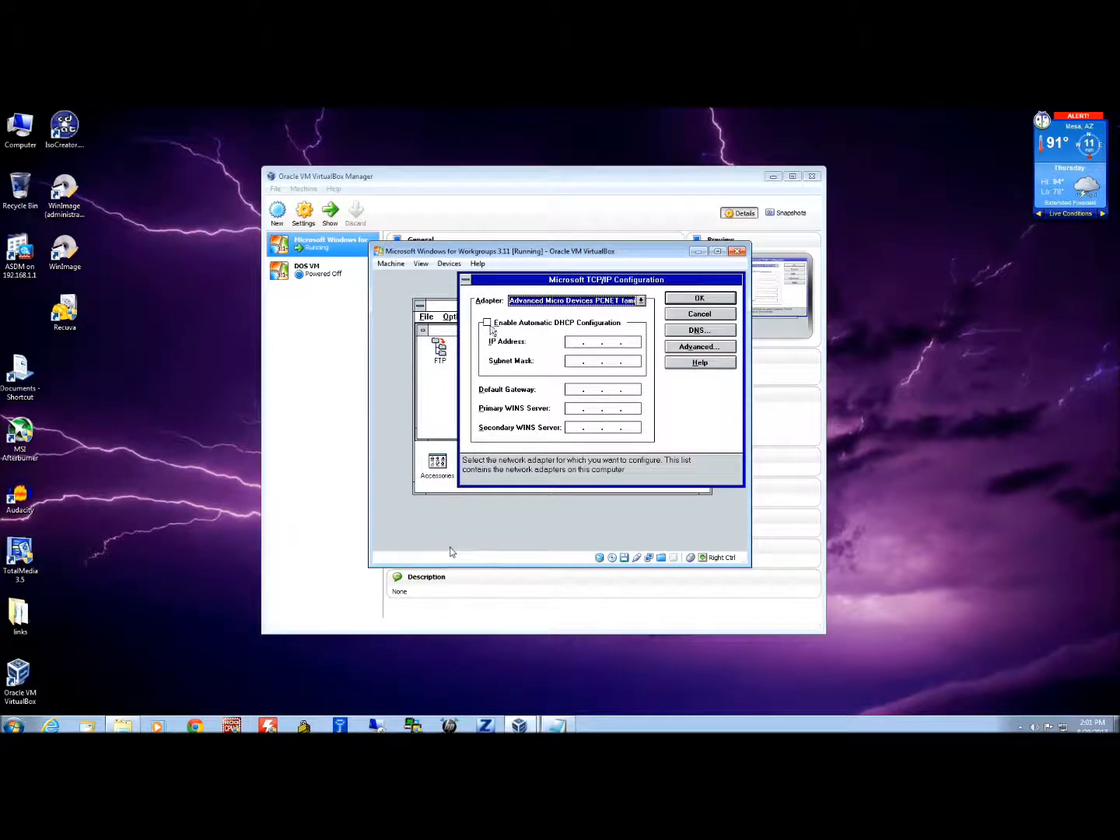
# Enable automatic DHCP configuration for the AMD PCNET adapter, accept the TCP/IP settings and acknowledge the modified configuration files.
pyautogui.click(486, 323)
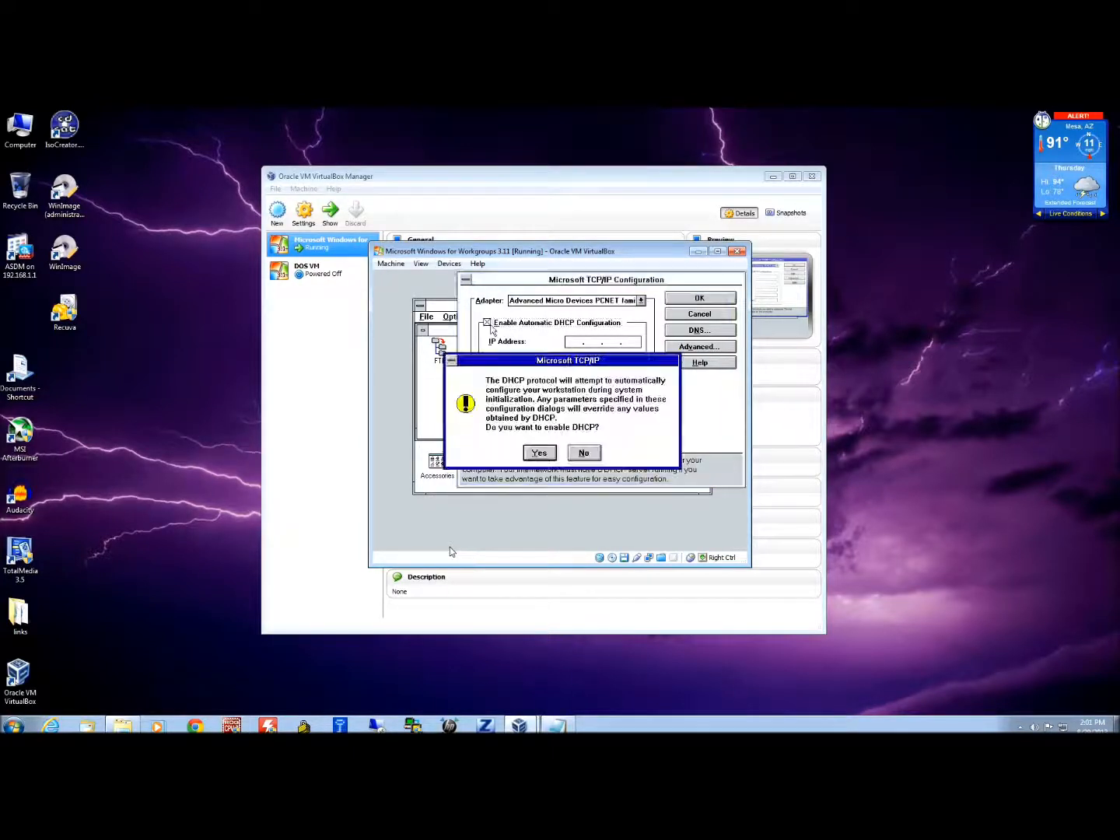
pyautogui.click(539, 453)
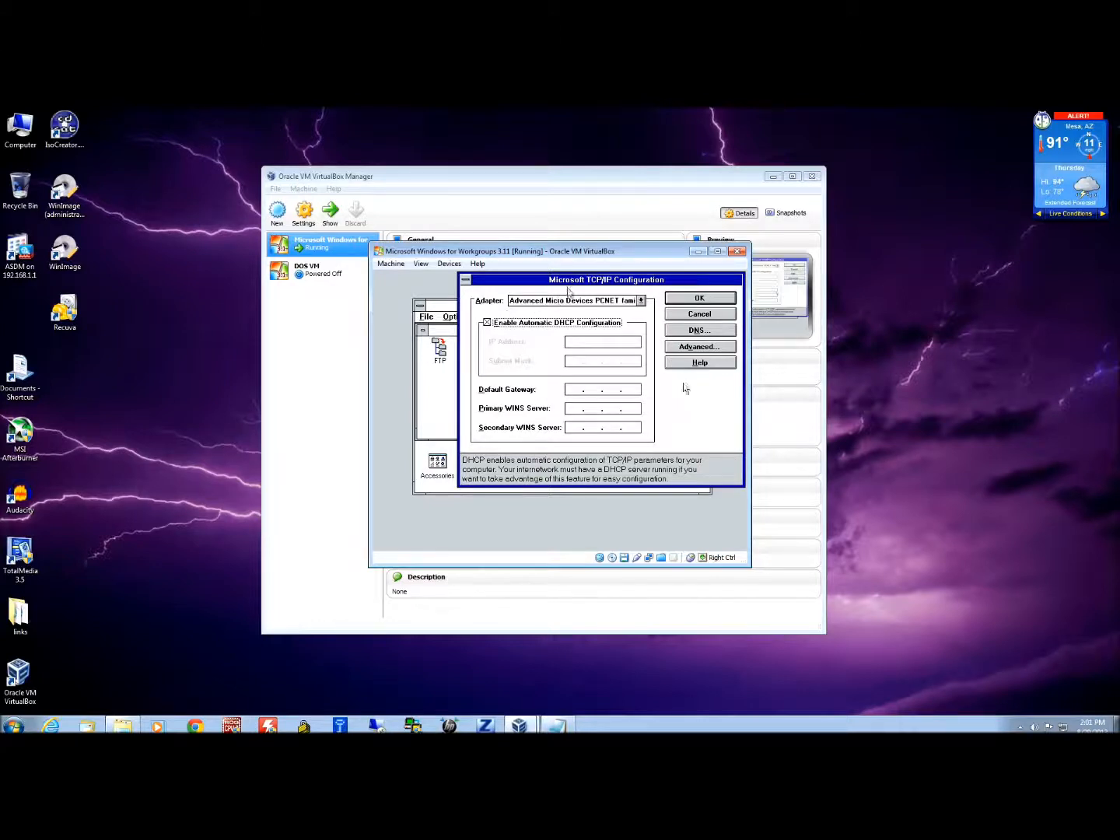
pyautogui.click(715, 302)
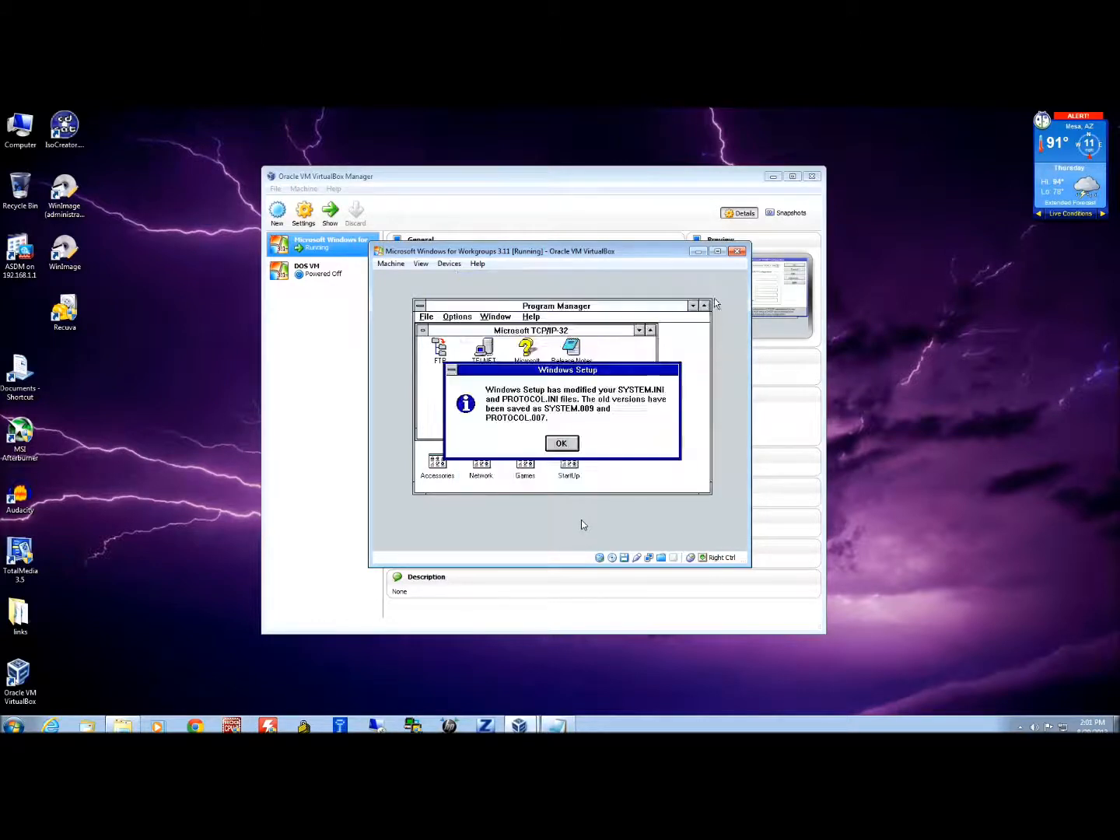
pyautogui.click(561, 443)
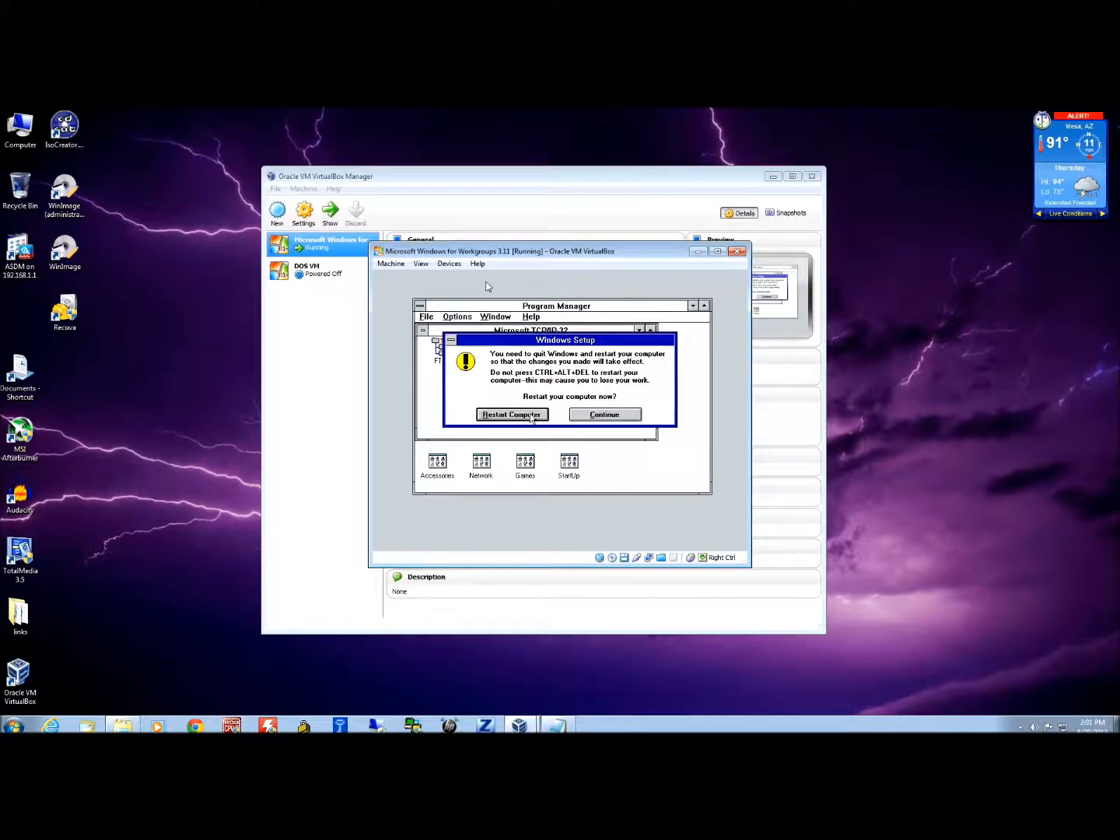
# Restart the virtual computer and log on to Windows for Workgroups as USER with a blank password.
pyautogui.click(531, 419)
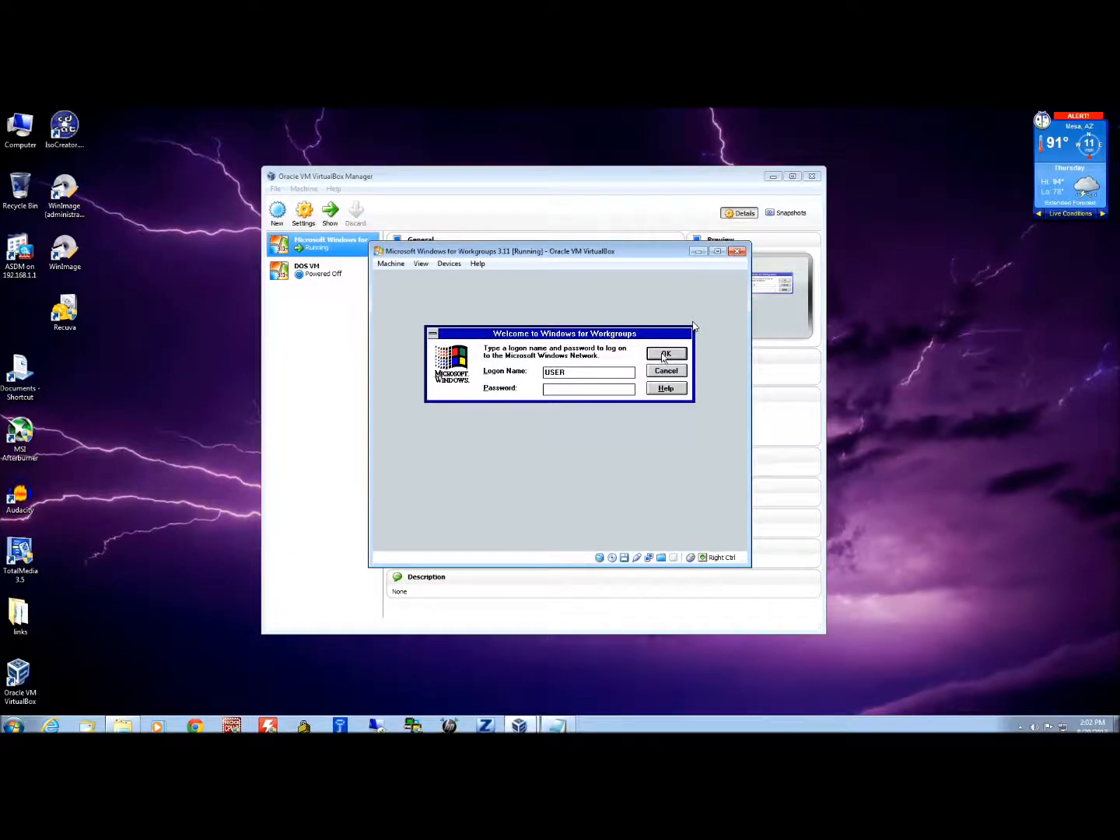
pyautogui.click(663, 355)
pyautogui.click(557, 382)
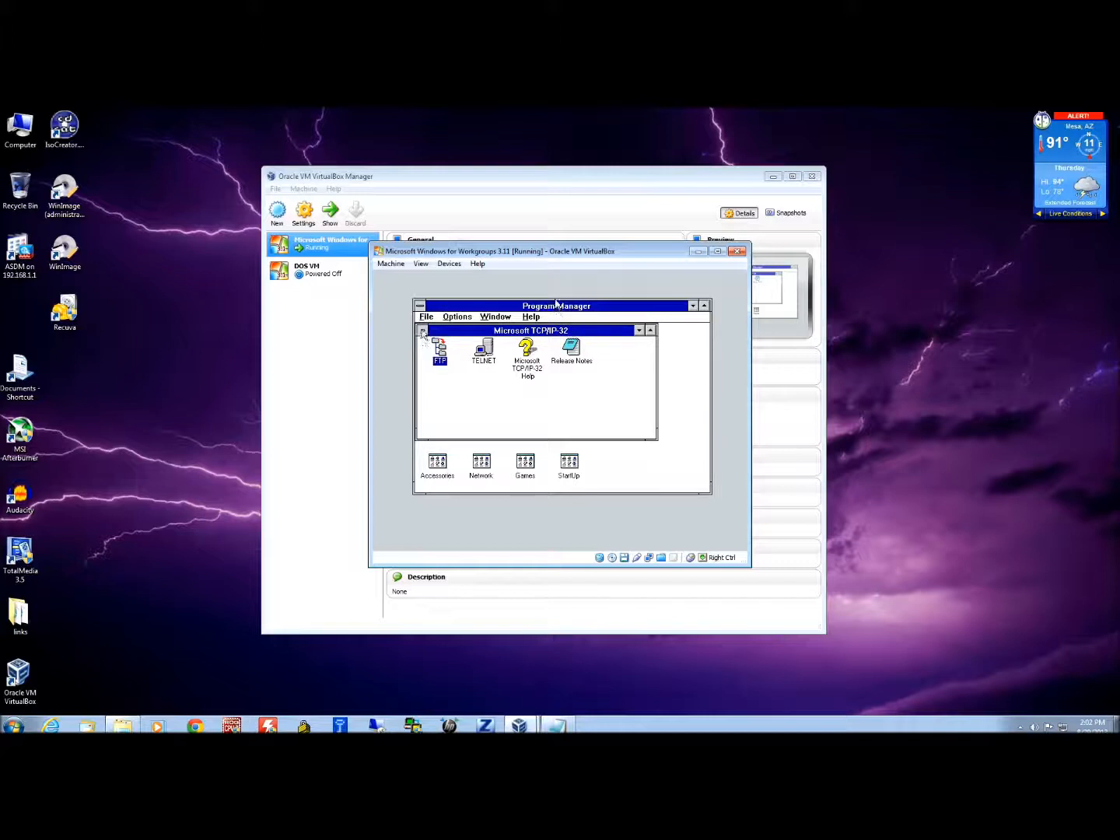
# Open TELNET from the Microsoft TCP/IP-32 group and connect to the remote system 192.168.3.1.
pyautogui.click(481, 350)
pyautogui.doubleClick(482, 351)
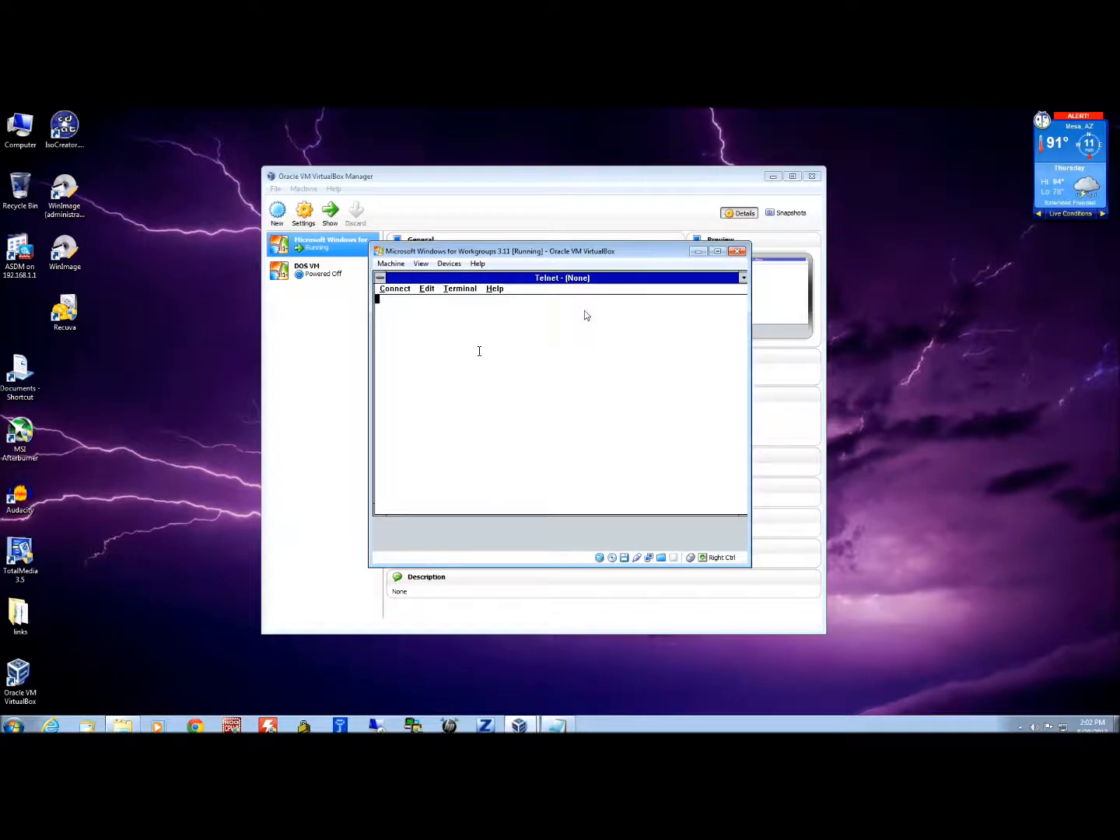
pyautogui.click(398, 291)
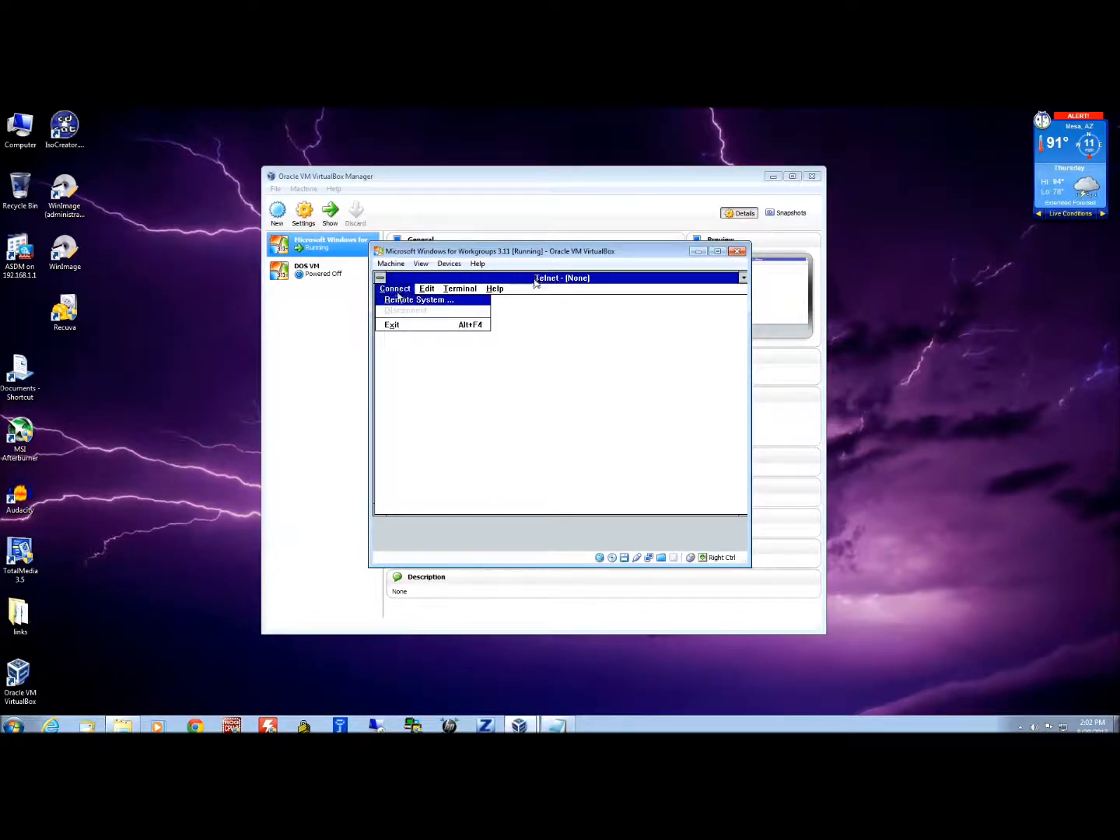
pyautogui.click(397, 300)
pyautogui.write('192.168.3')
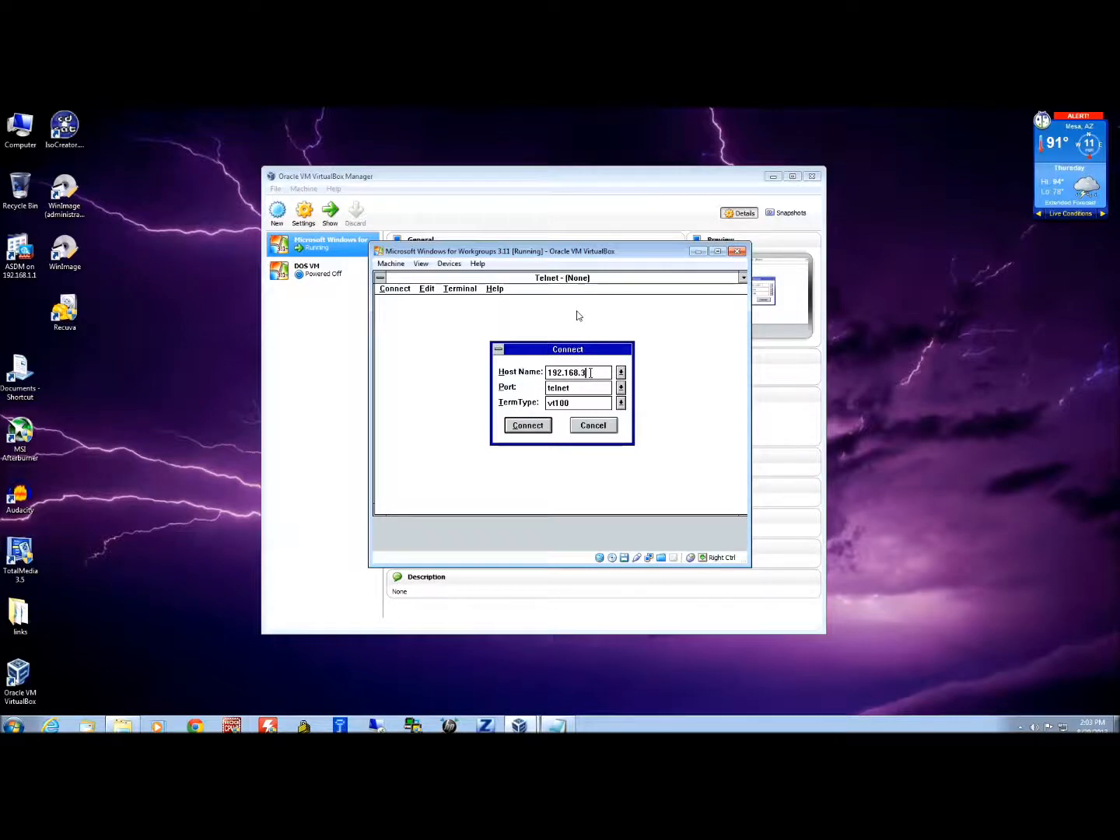
pyautogui.write('.1')
pyautogui.click(527, 424)
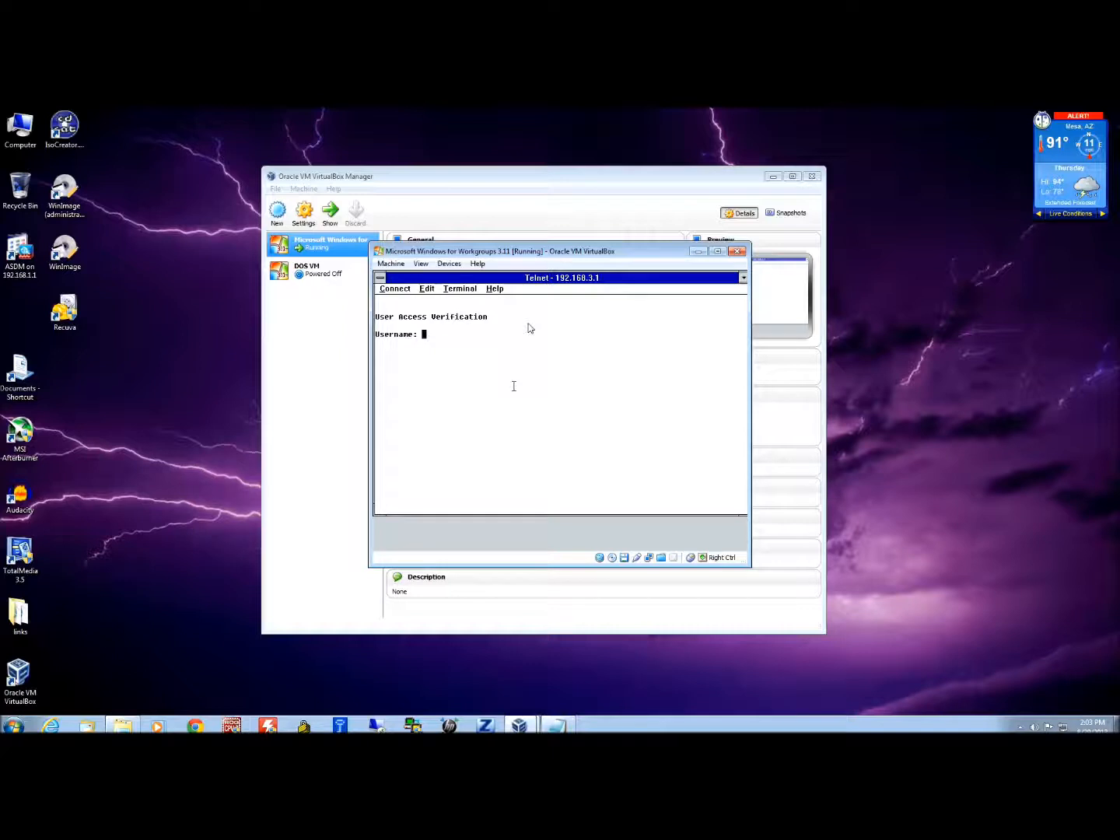
# Disconnect the Telnet session, exit Telnet and minimize the Microsoft TCP/IP-32 group.
pyautogui.click(395, 289)
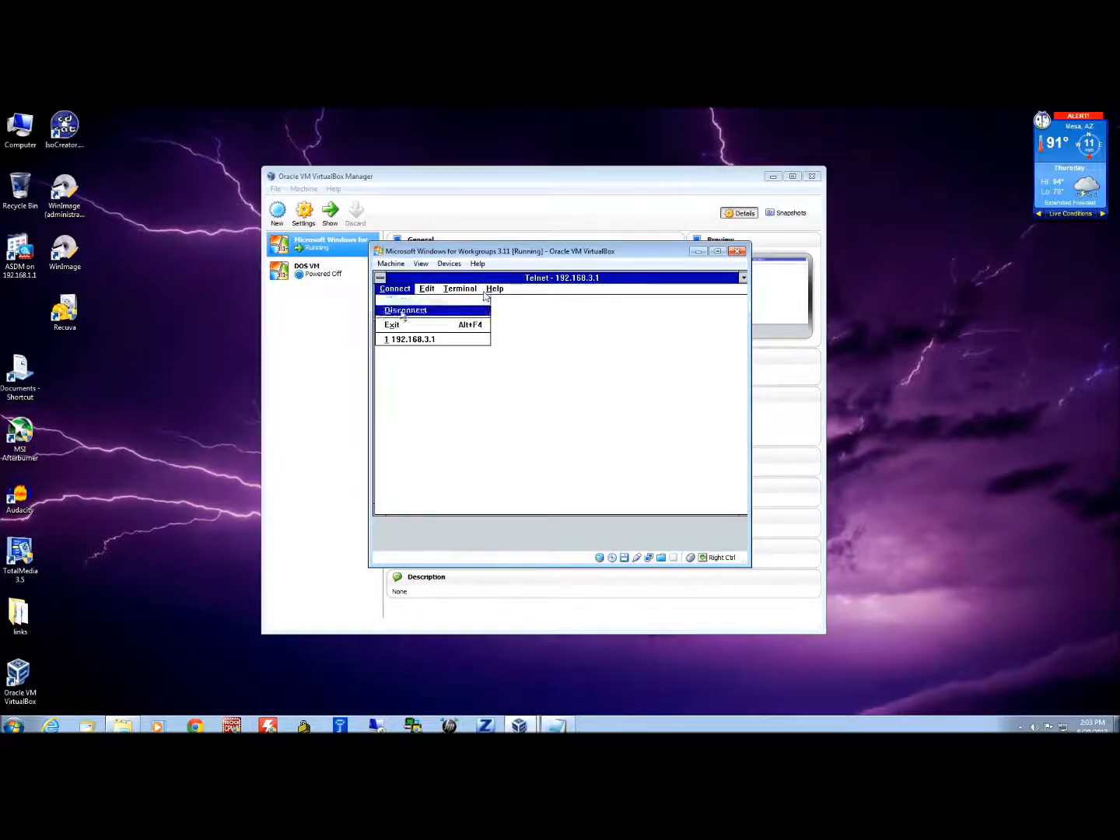
pyautogui.click(400, 307)
pyautogui.click(396, 289)
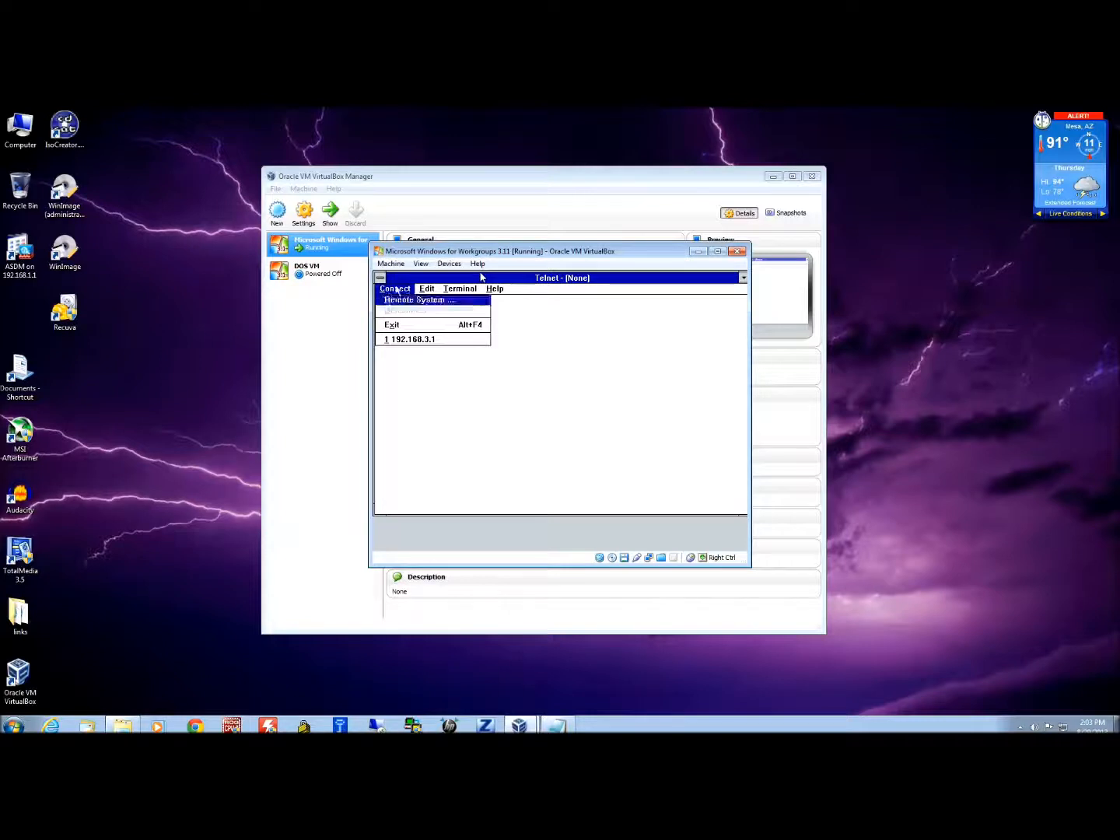
pyautogui.click(399, 326)
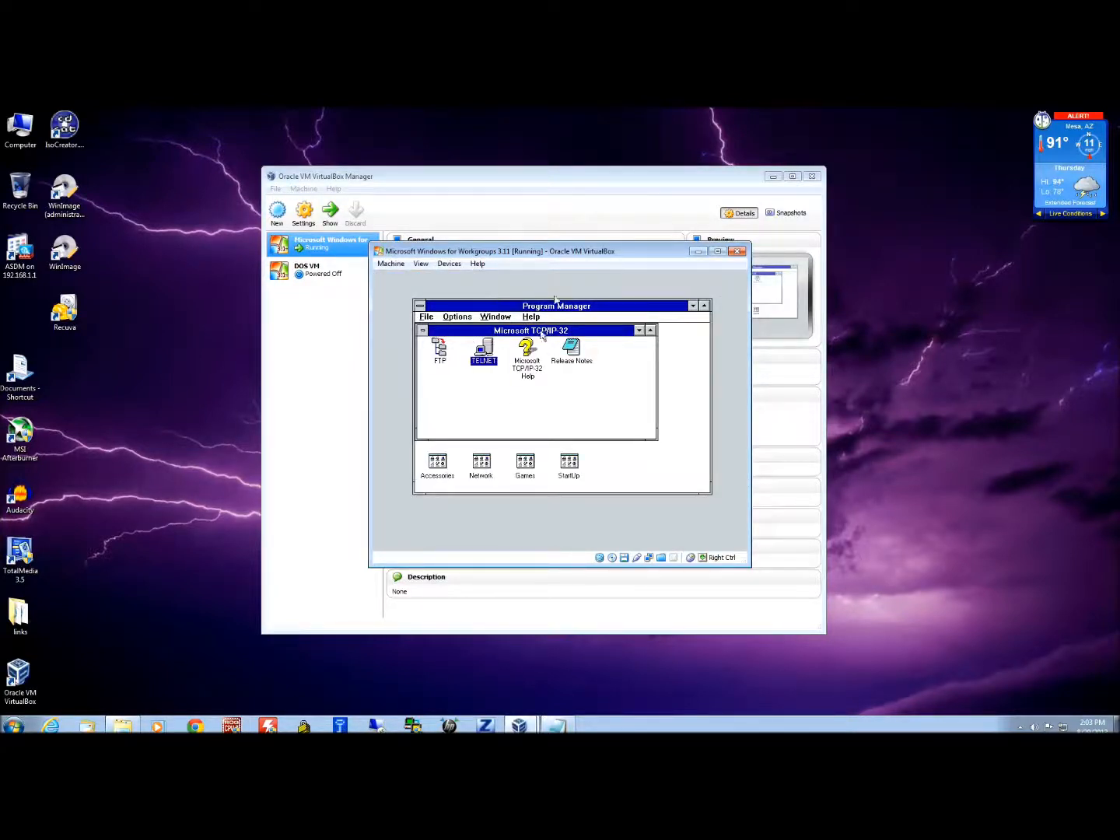
pyautogui.click(638, 330)
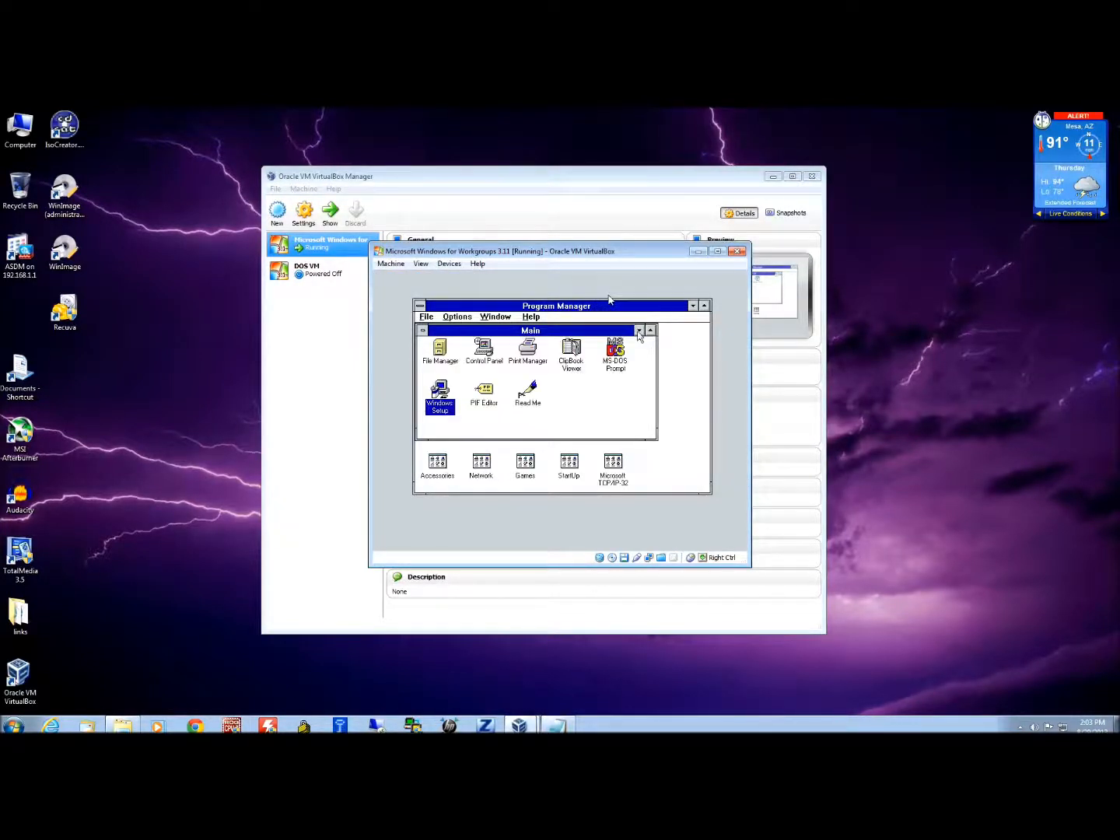
# Ping 192.168.3.1 from an MS-DOS prompt to test the network connection, and exit back to Windows.
pyautogui.doubleClick(615, 352)
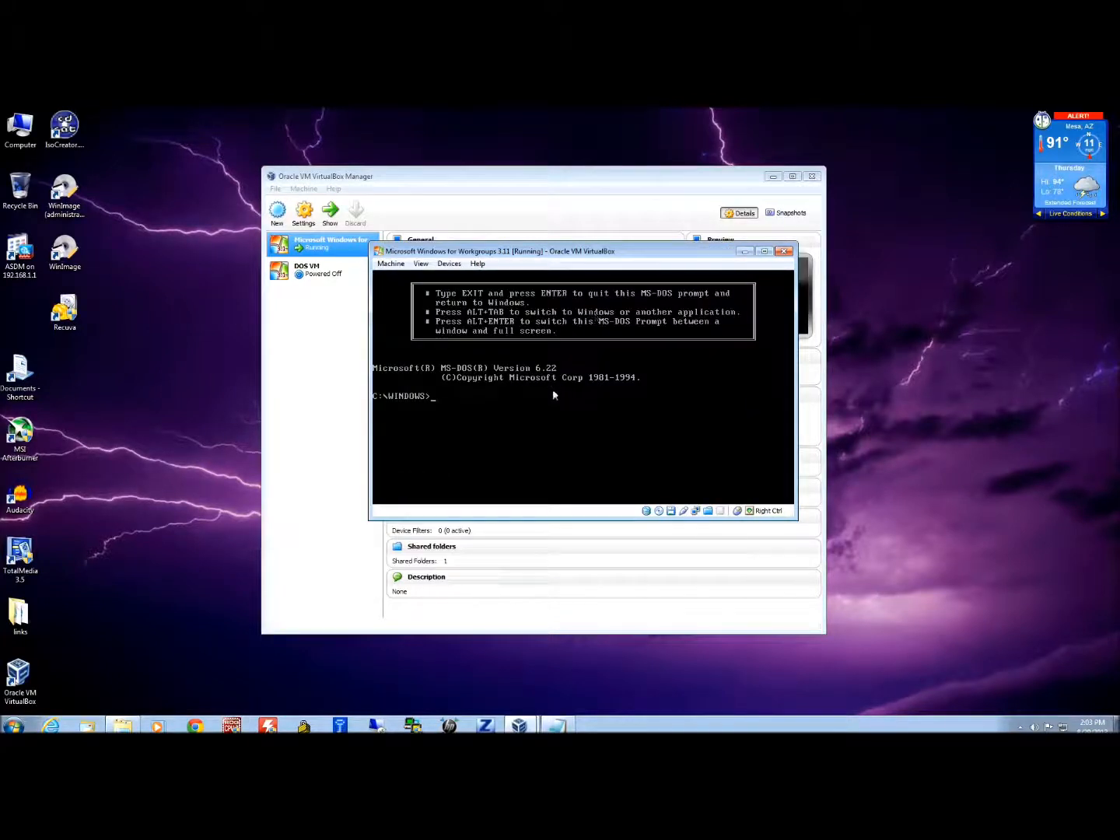
pyautogui.write('ping 192.168.3.1')
pyautogui.press('Return')
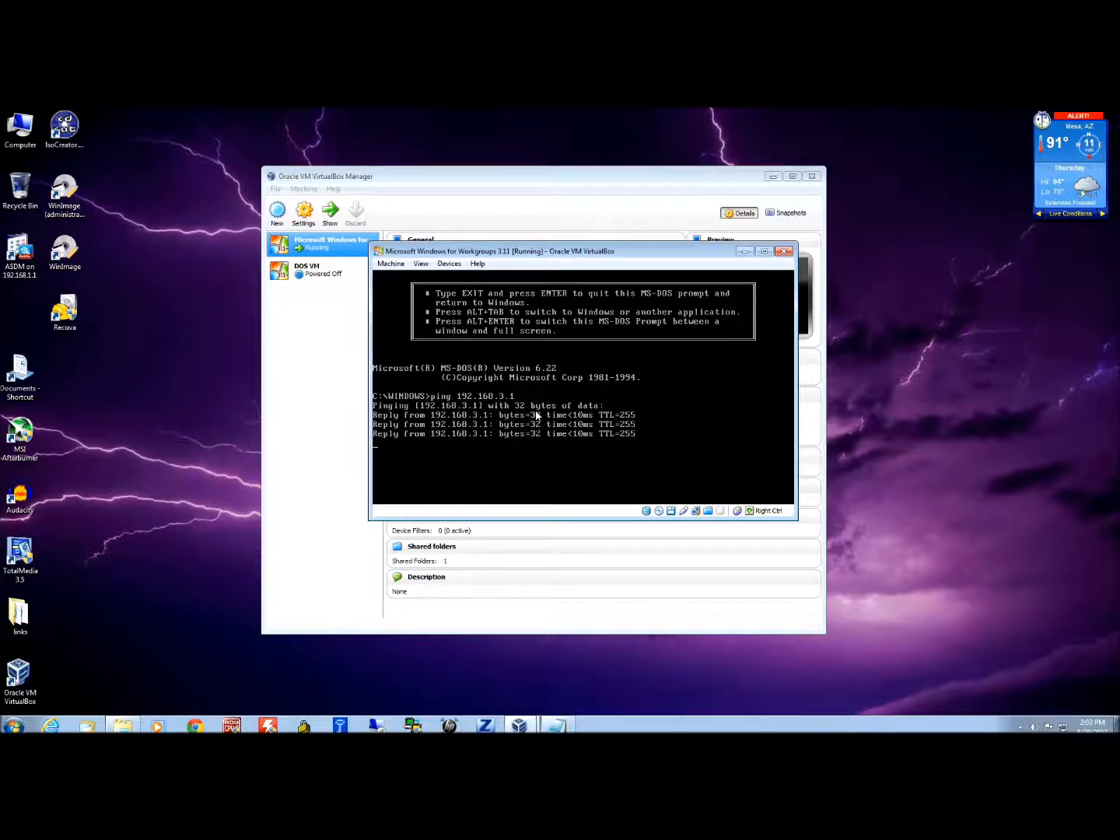
pyautogui.write('exit')
pyautogui.press('Return')
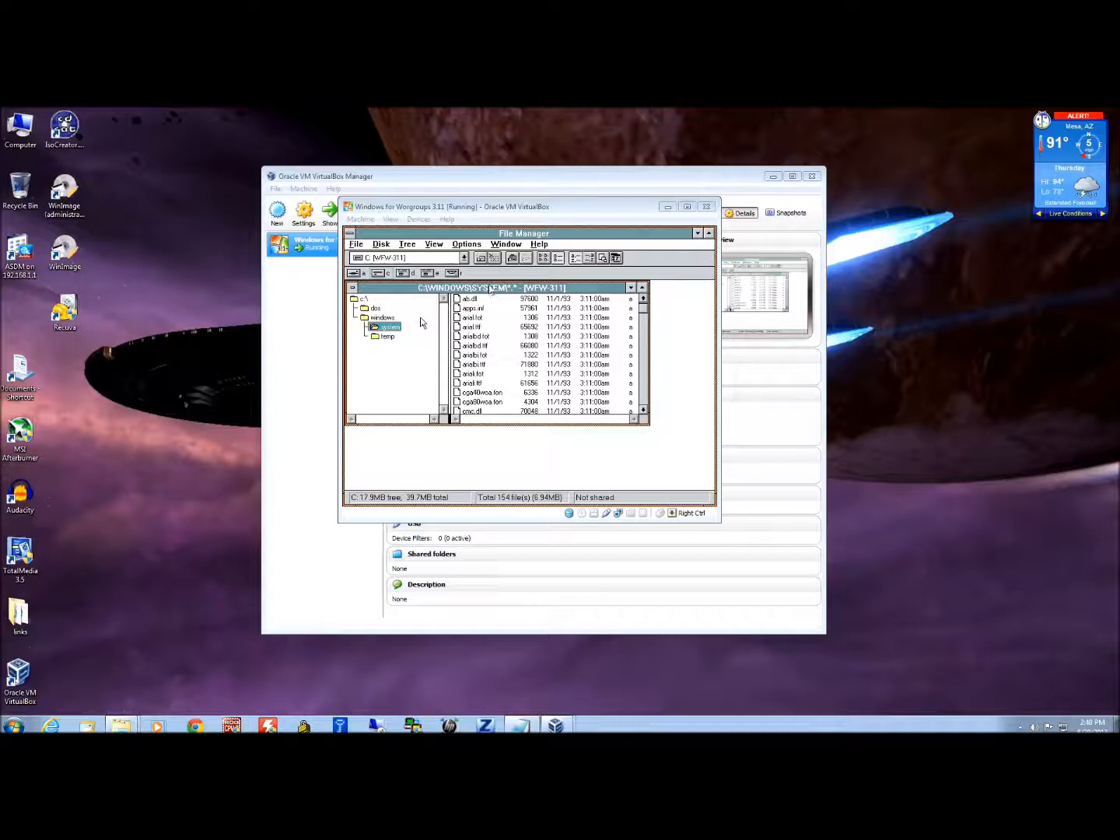
# Close File Manager and reopen it from the Main group.
pyautogui.click(420, 322)
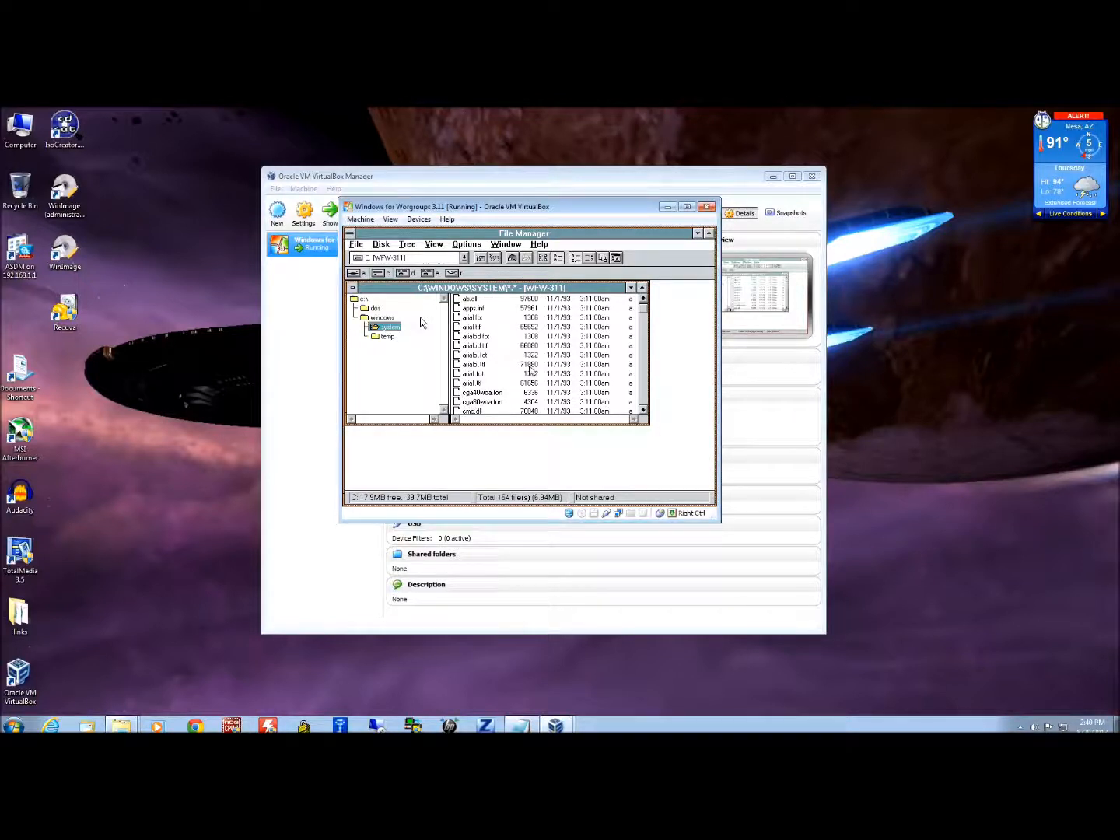
pyautogui.click(349, 233)
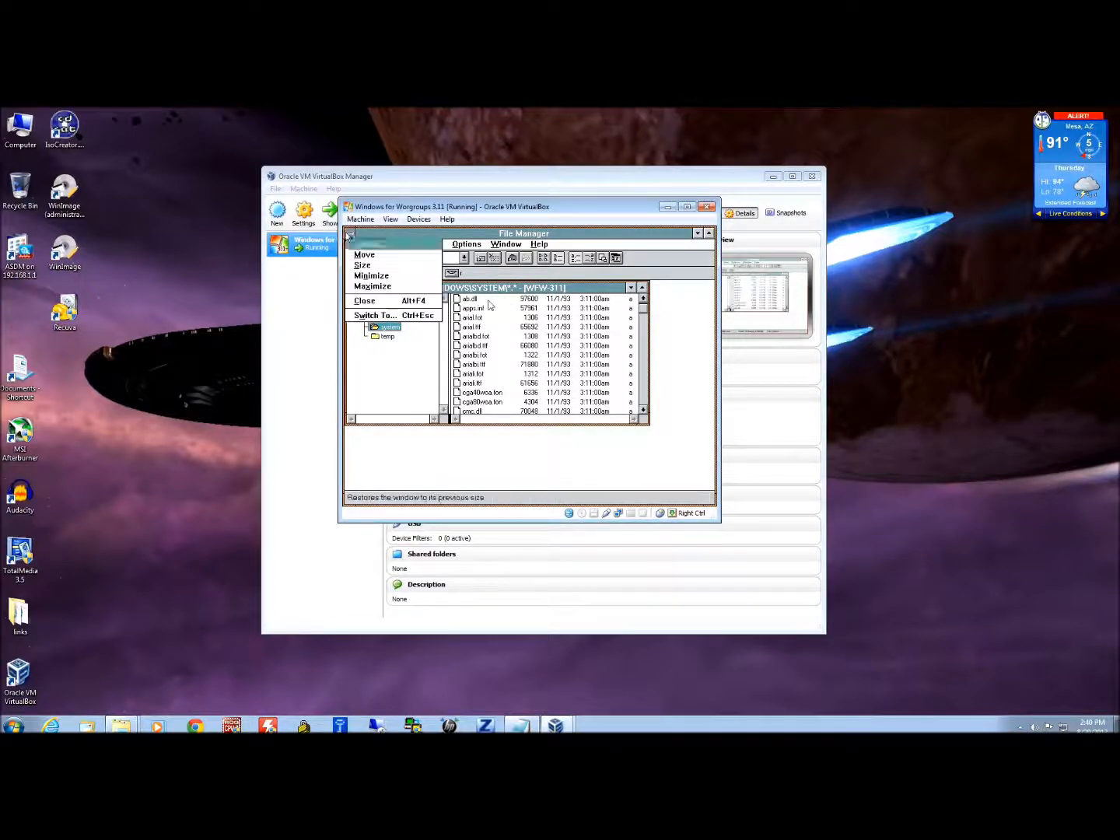
pyautogui.click(370, 310)
pyautogui.doubleClick(421, 320)
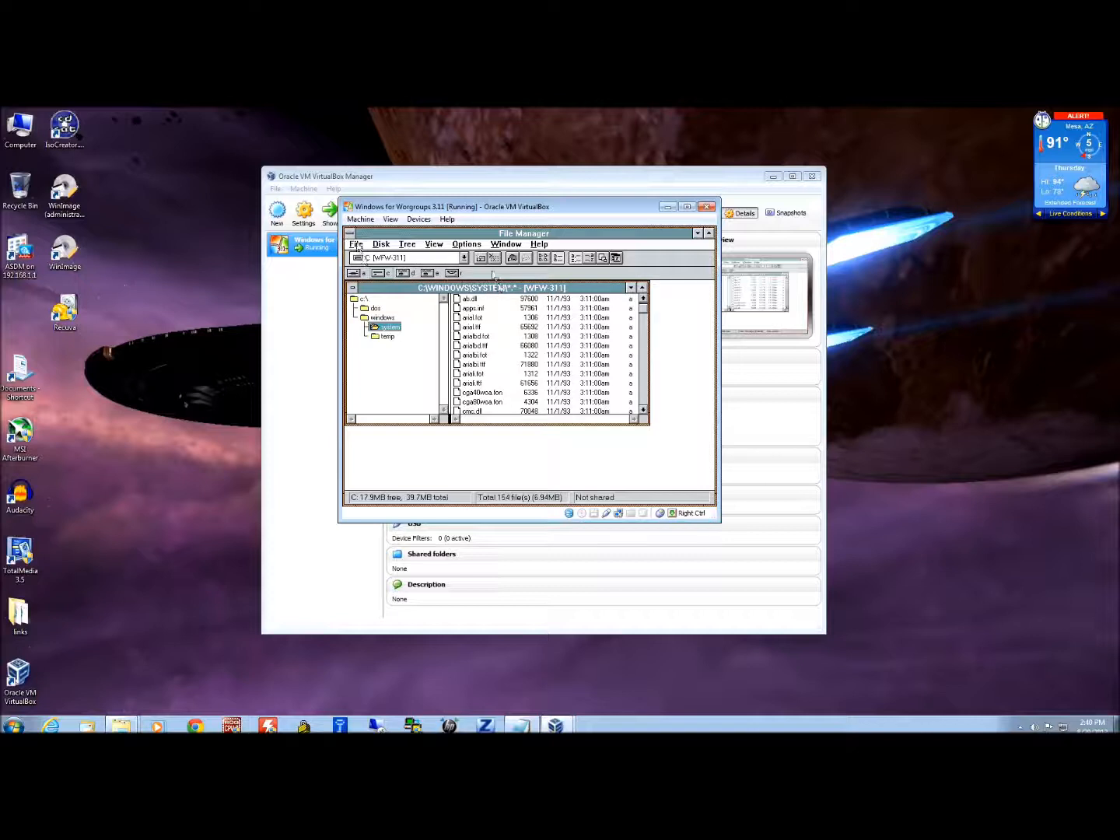
# Connect network drive F to the VIDEO shared directory on NETVAULT, with Reconnect at Startup enabled.
pyautogui.click(405, 244)
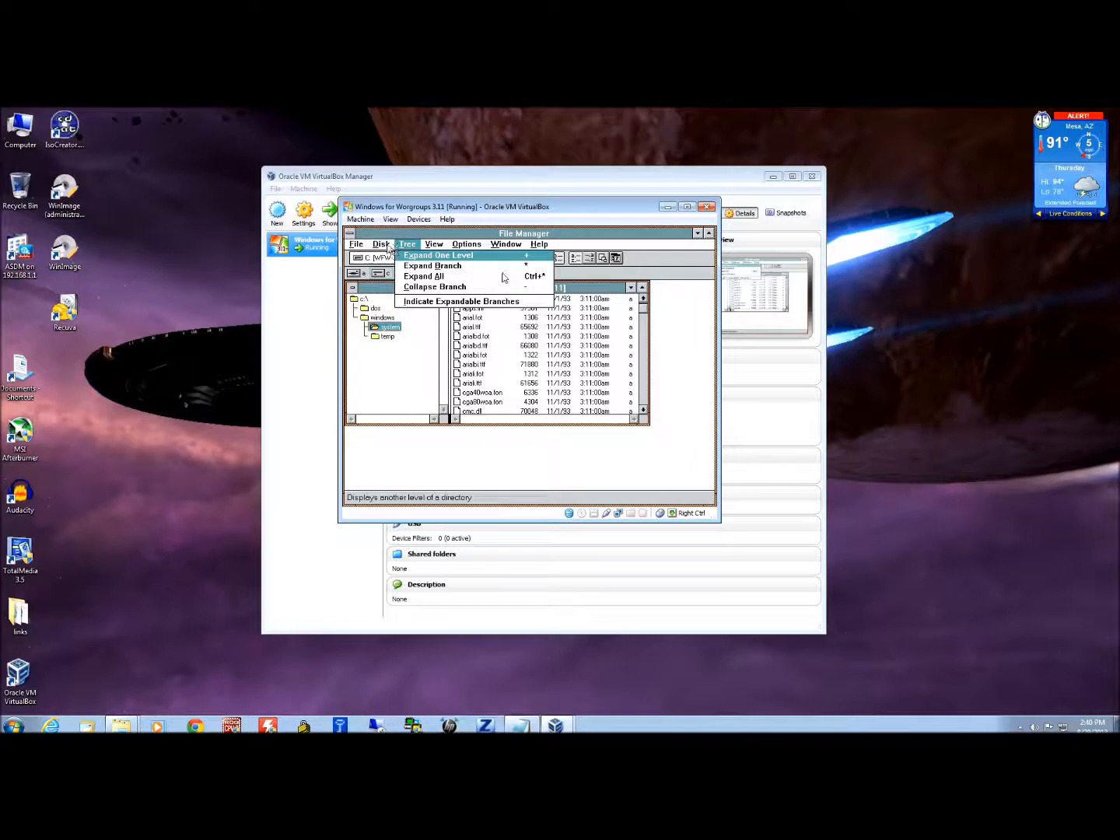
pyautogui.click(382, 244)
pyautogui.click(407, 306)
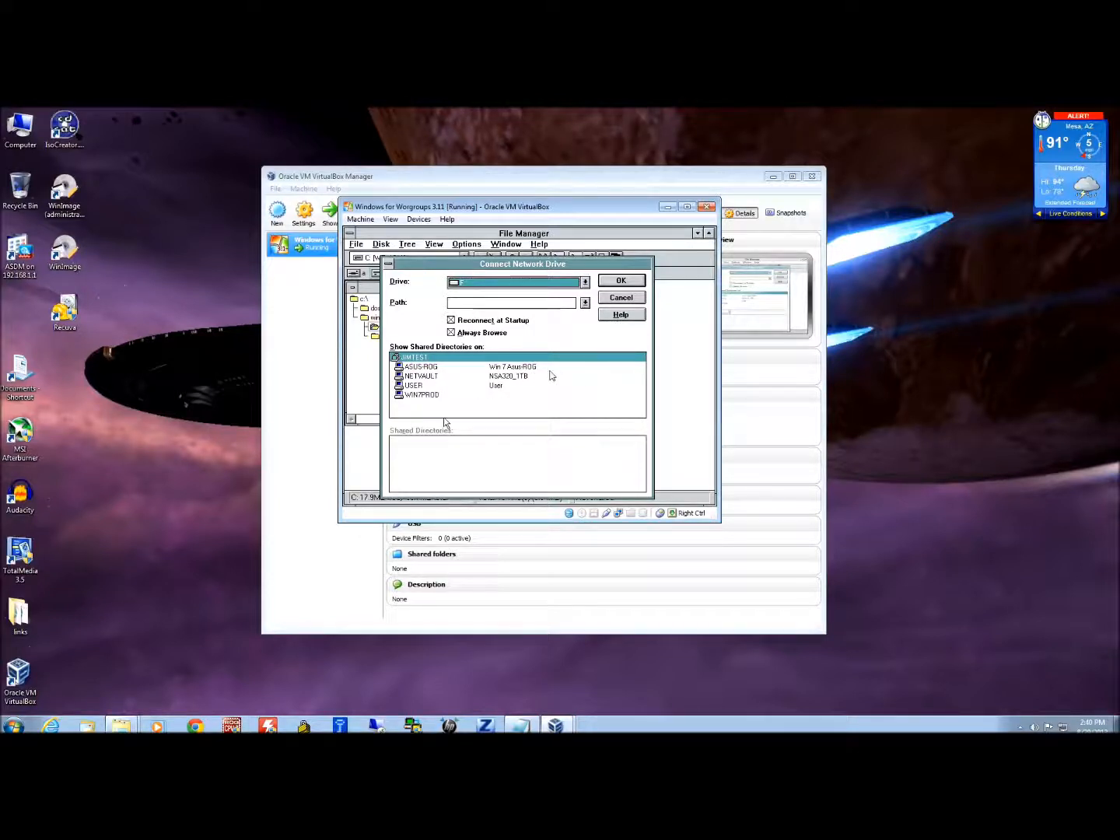
pyautogui.click(426, 376)
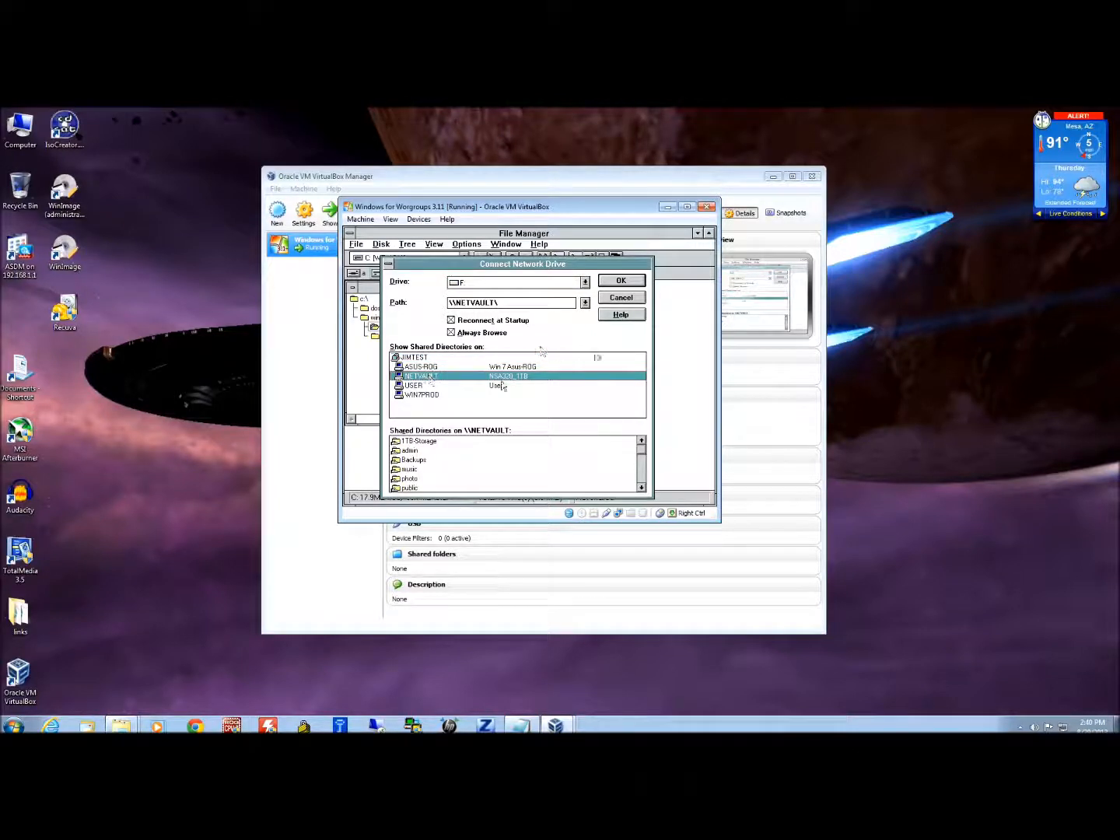
pyautogui.click(642, 459)
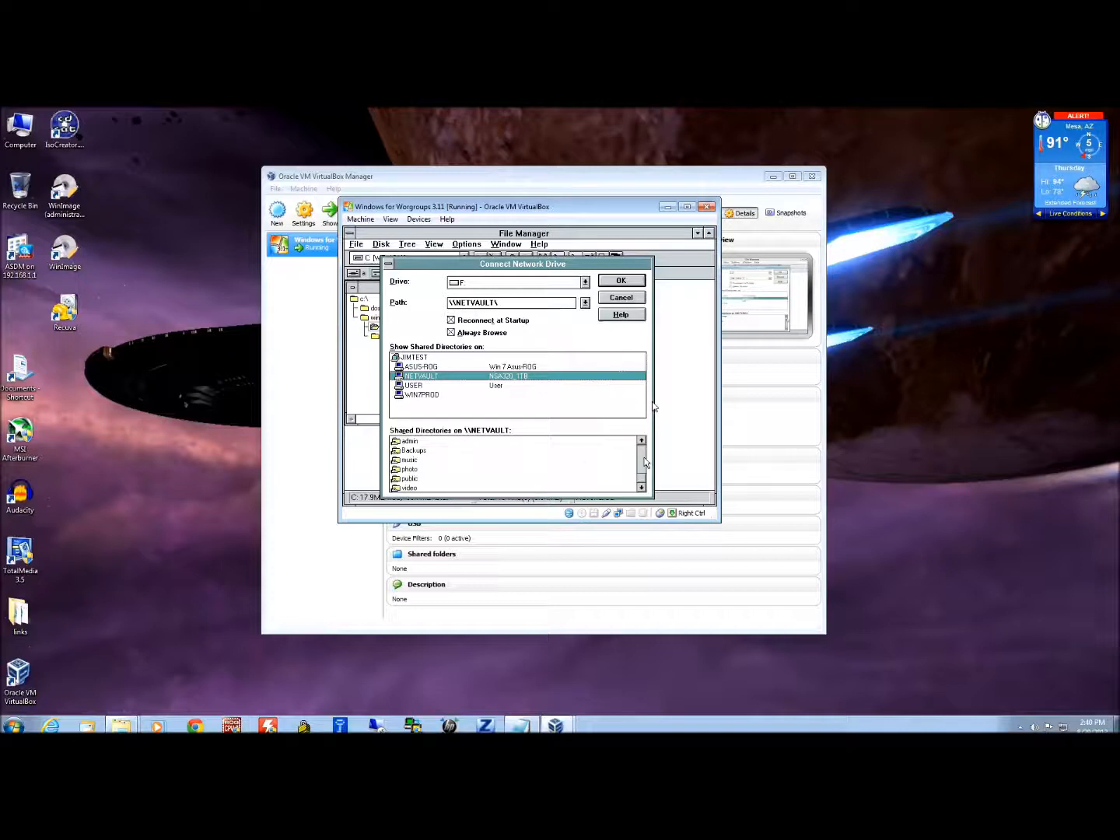
pyautogui.doubleClick(410, 488)
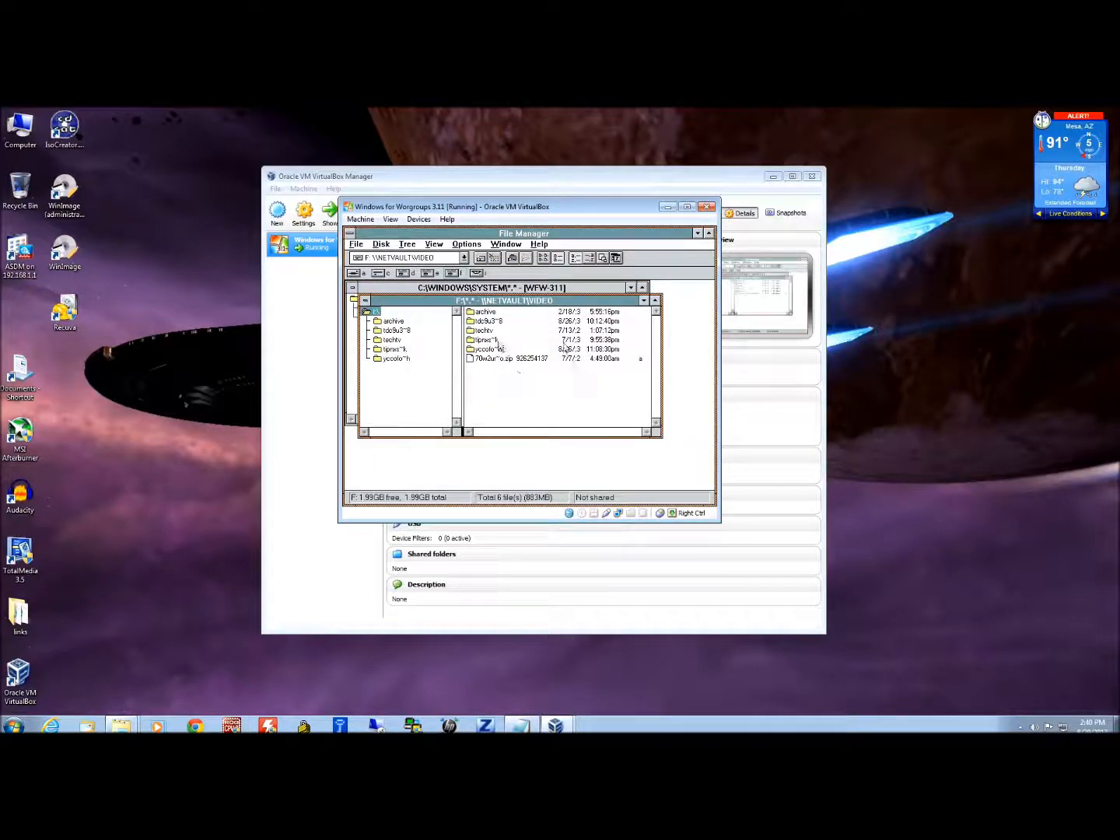
# Browse the techtv and archive folders on network drive F, and close its directory window.
pyautogui.doubleClick(391, 339)
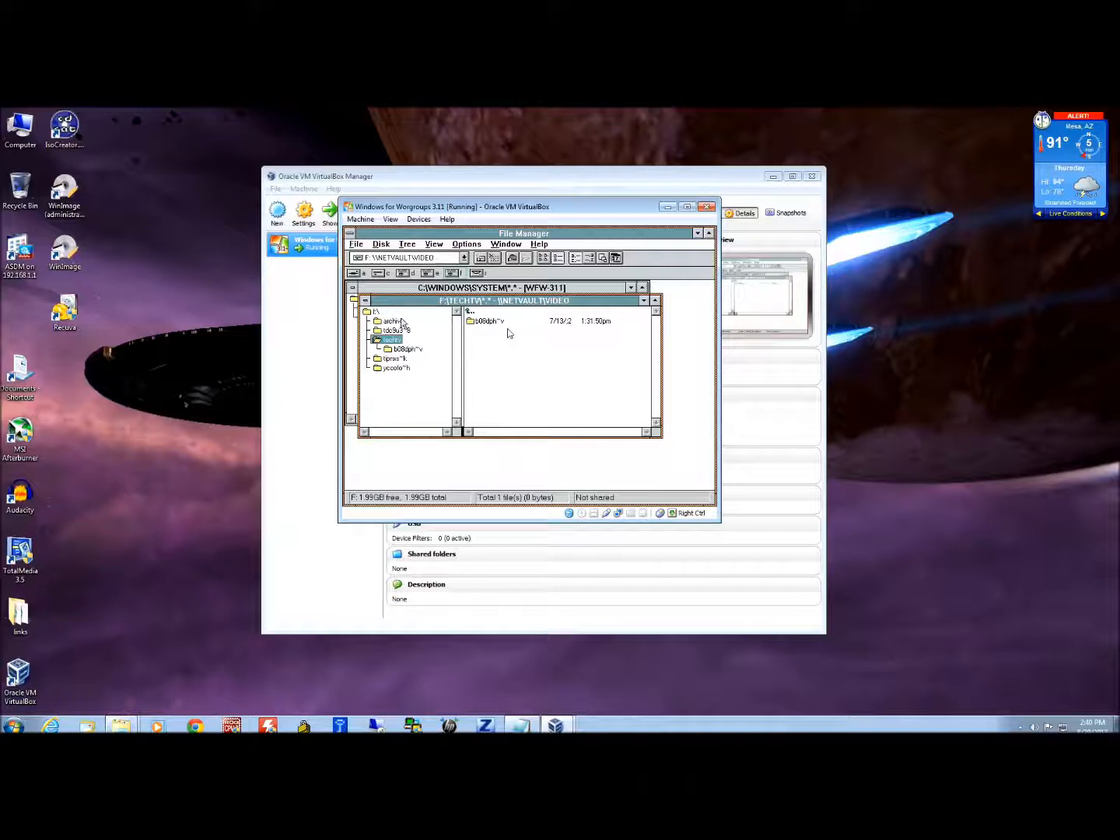
pyautogui.doubleClick(393, 321)
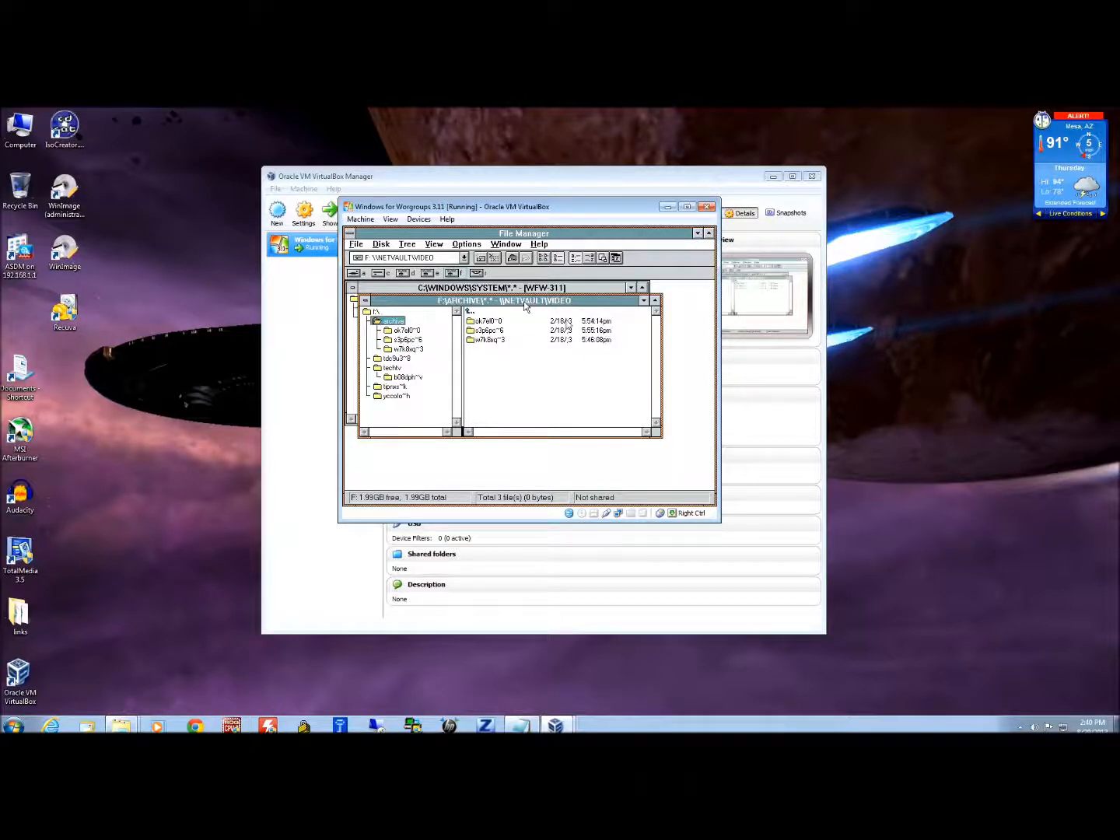
pyautogui.click(365, 302)
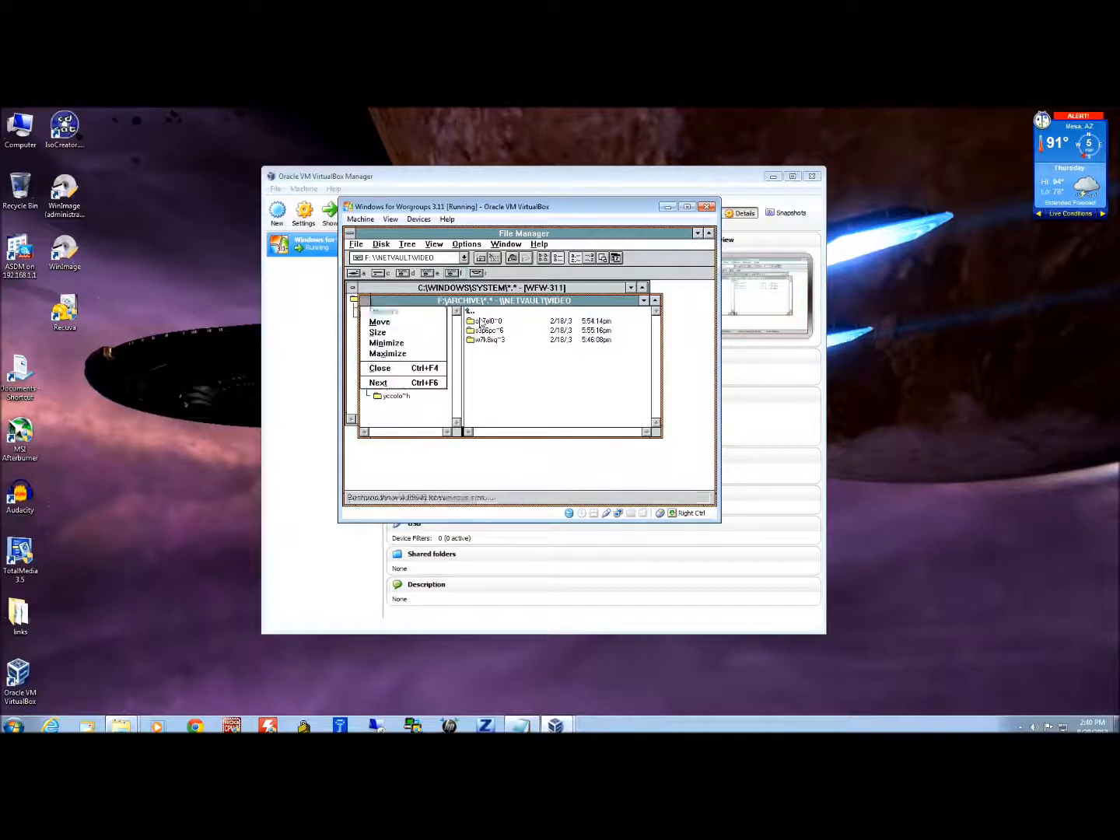
pyautogui.click(389, 369)
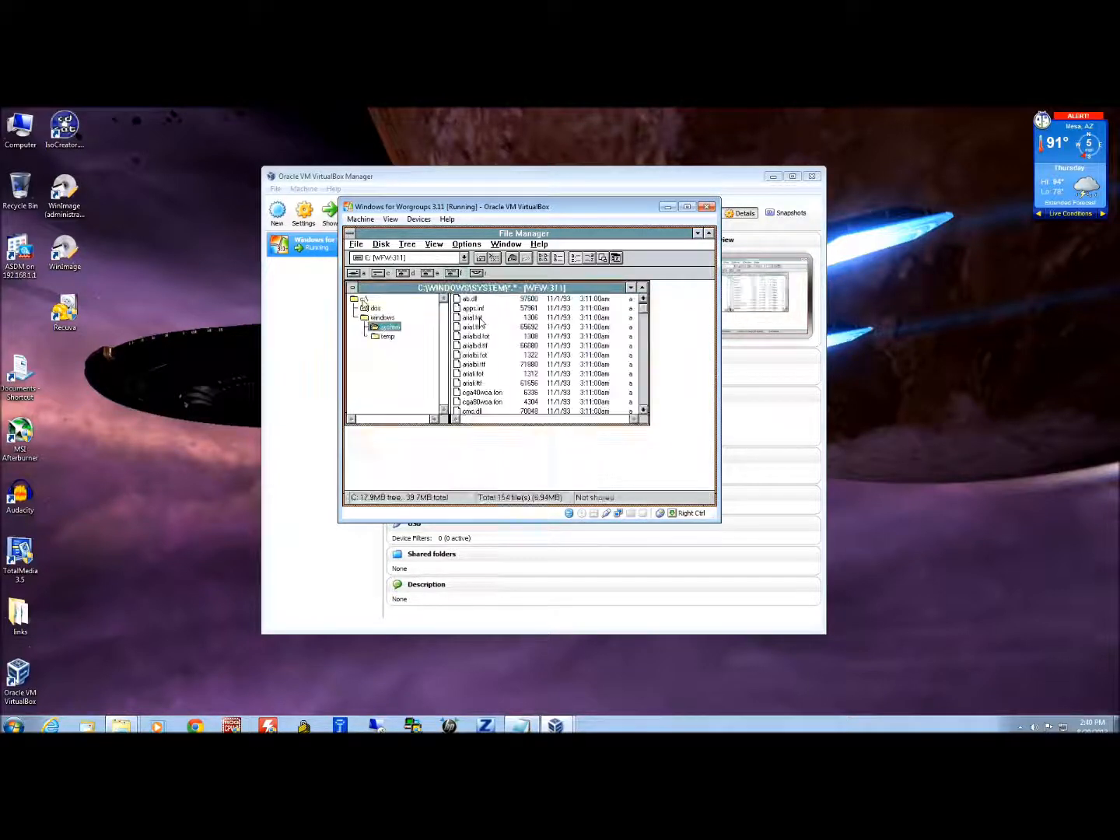
# Check the contents of mapped network drives D, E and F in the remaining directory window.
pyautogui.click(405, 273)
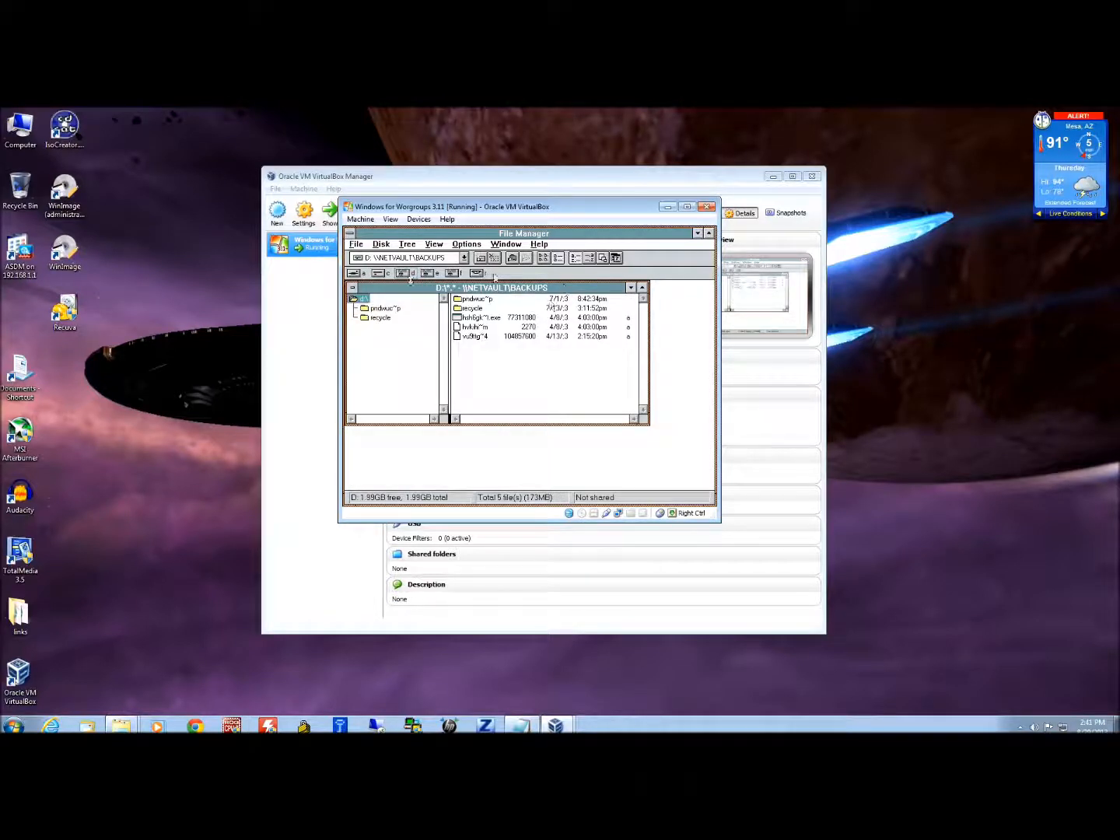
pyautogui.click(430, 273)
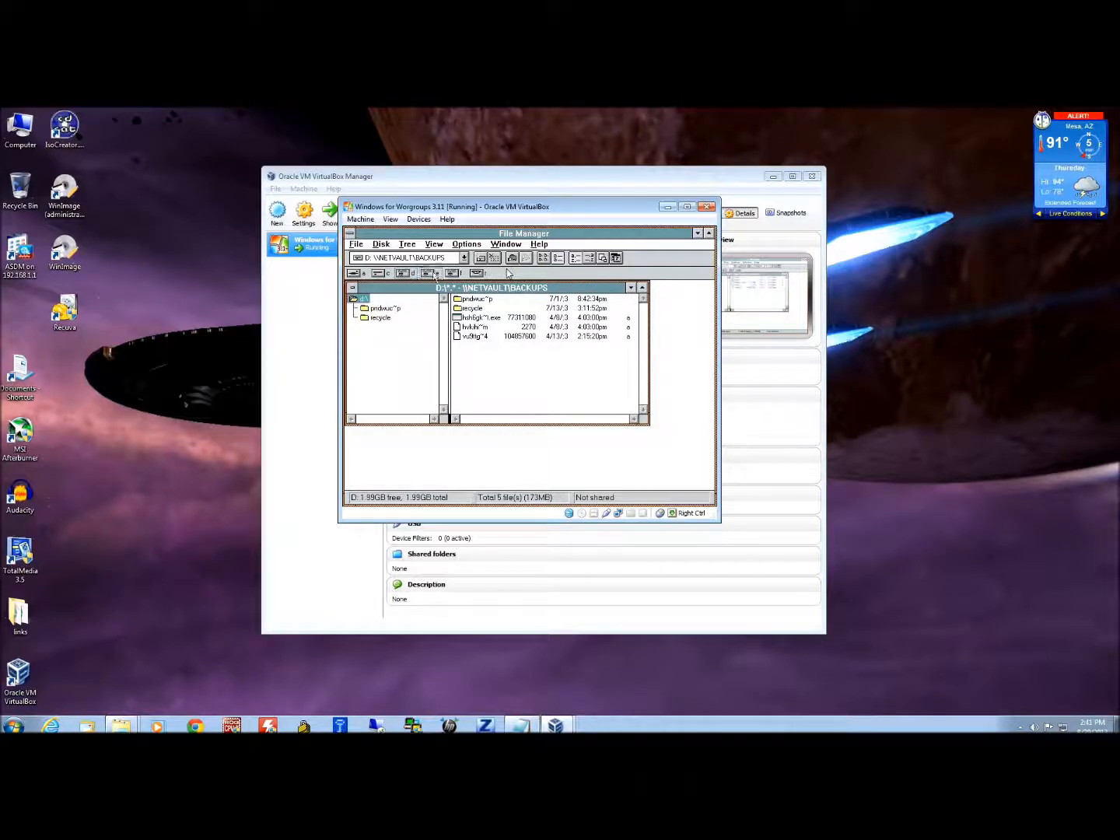
pyautogui.click(454, 274)
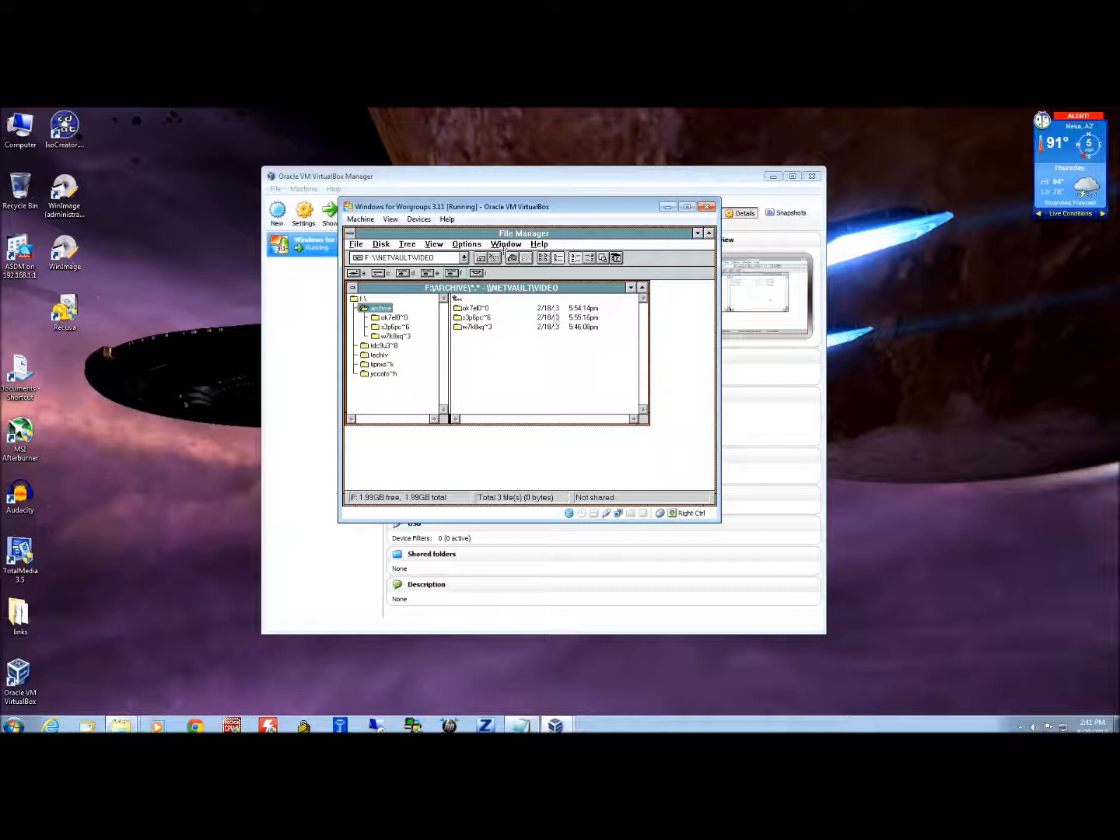
# Close File Manager and minimize the Main group in Program Manager.
pyautogui.doubleClick(351, 234)
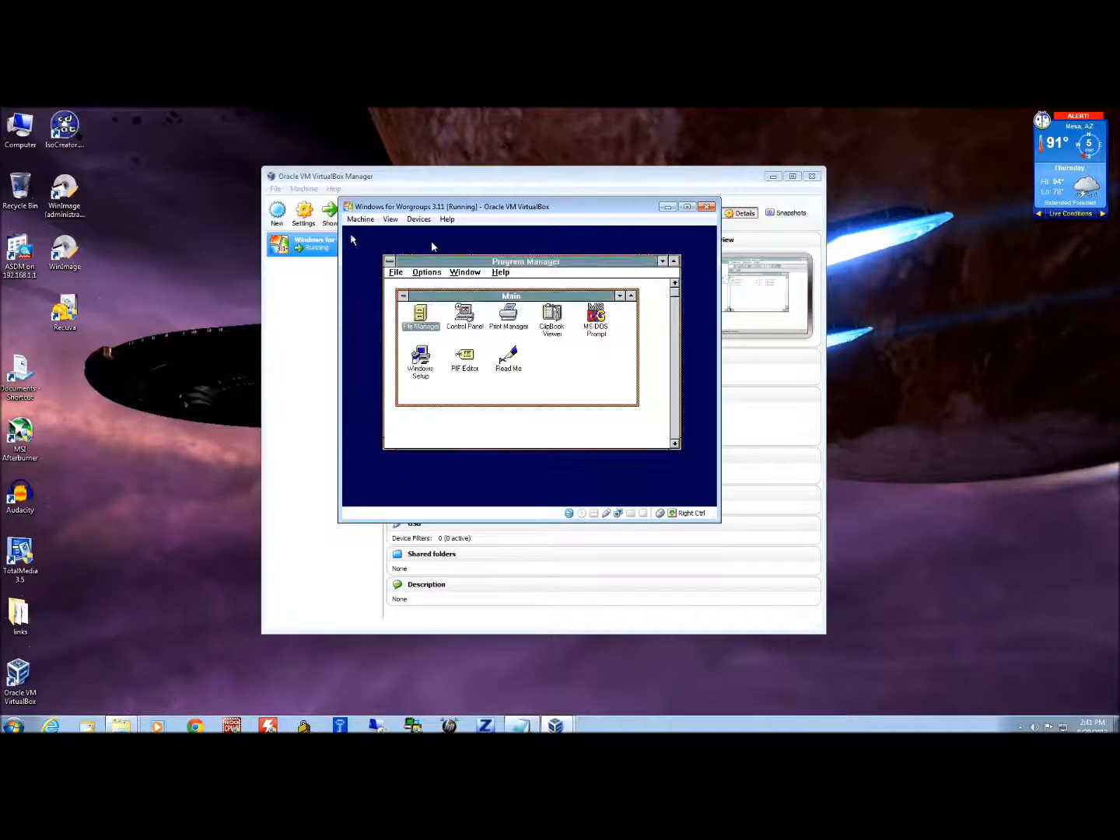
pyautogui.click(619, 295)
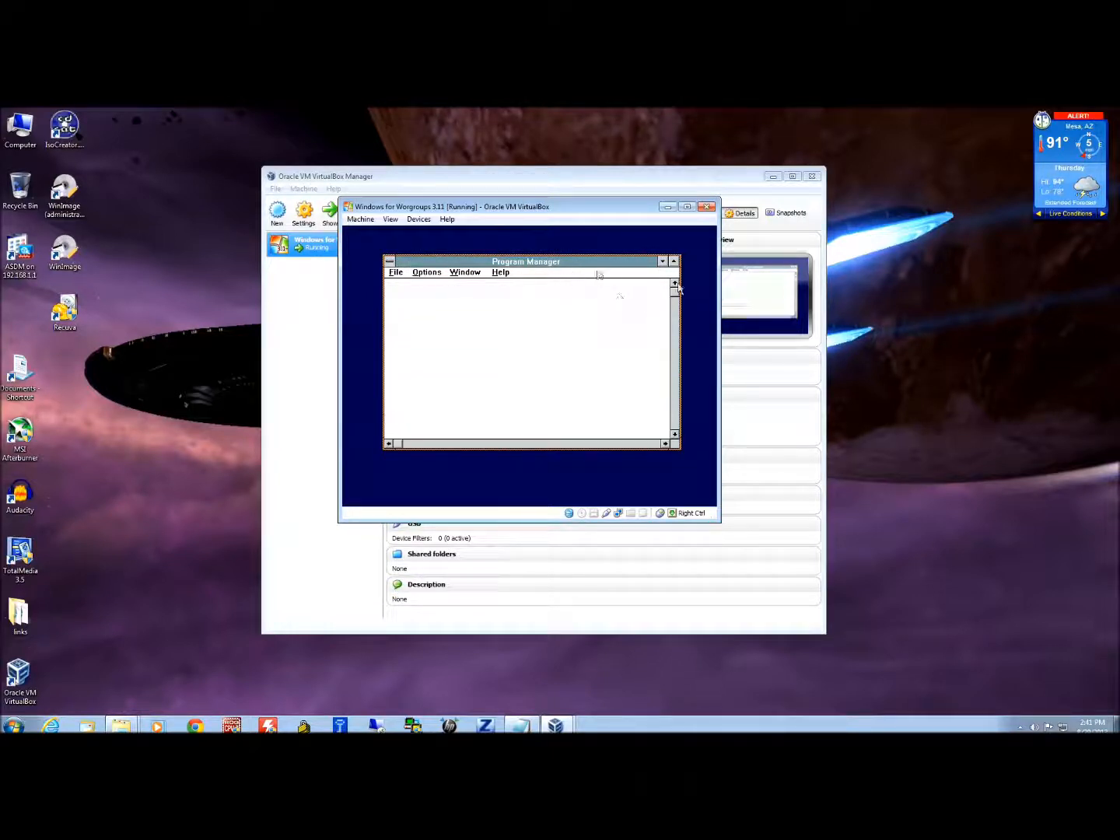